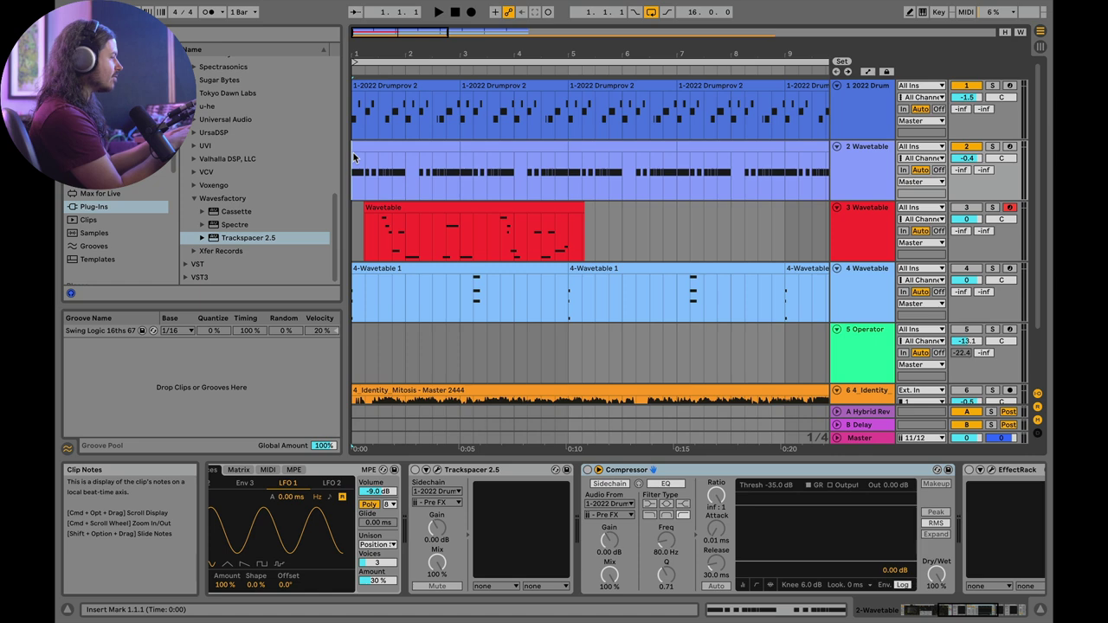
# - Play the opening bars of the arrangement with both sidechain devices on the 2 Wavetable track bypassed
pyautogui.press('space')
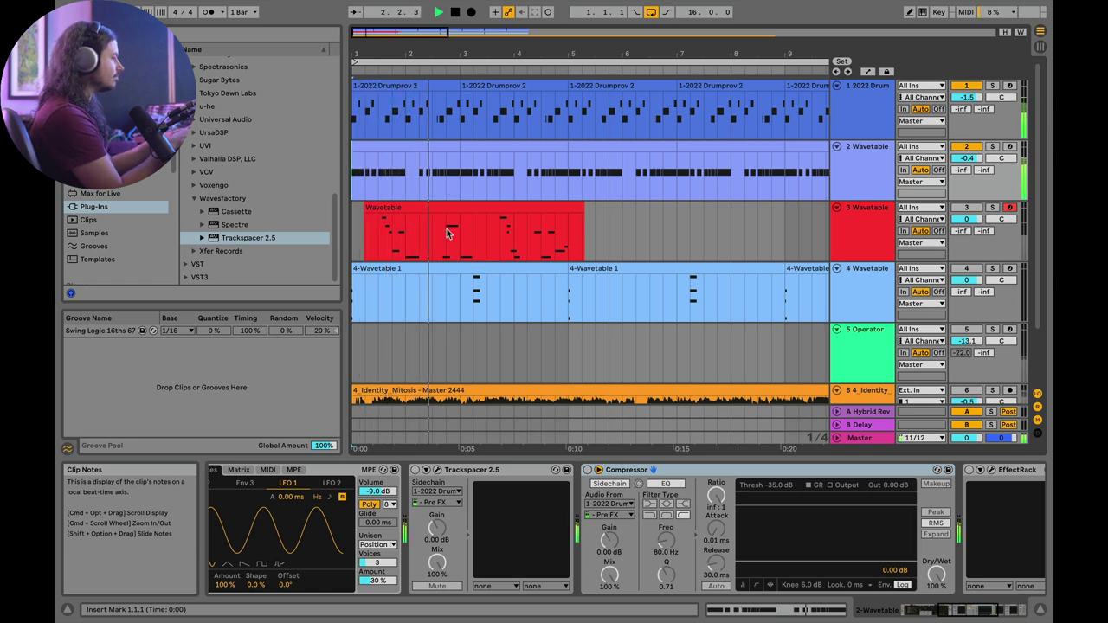
pyautogui.press('space')
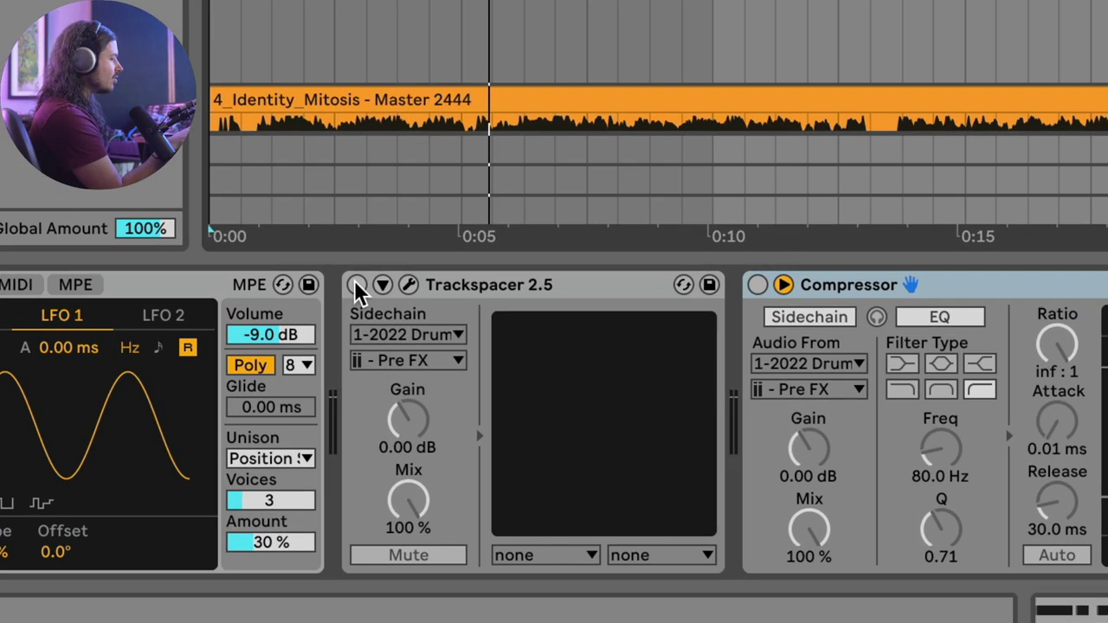
# - Turn on Trackspacer and set its sidechain source to 1-2022 Drumprov with the KICK | Pre FX signal
pyautogui.click(397, 336)
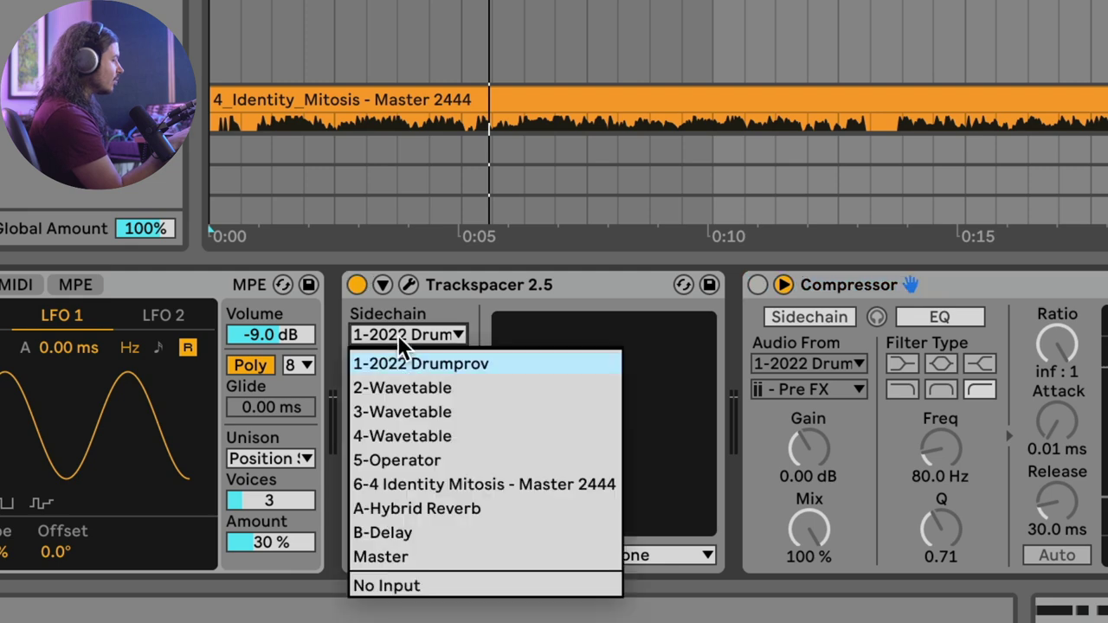
pyautogui.click(403, 357)
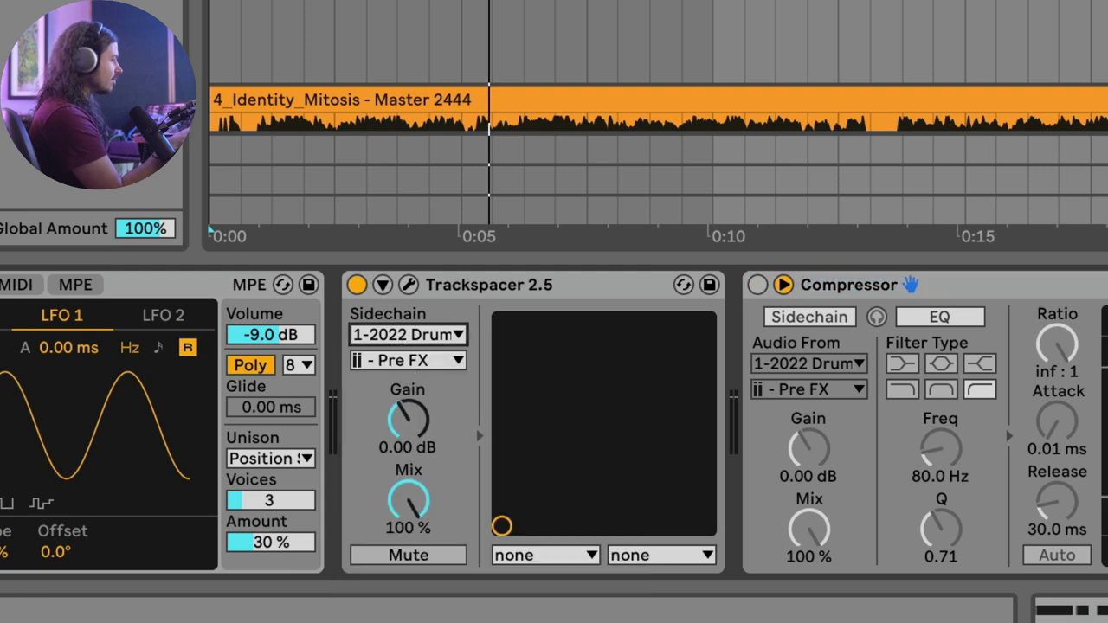
pyautogui.click(405, 359)
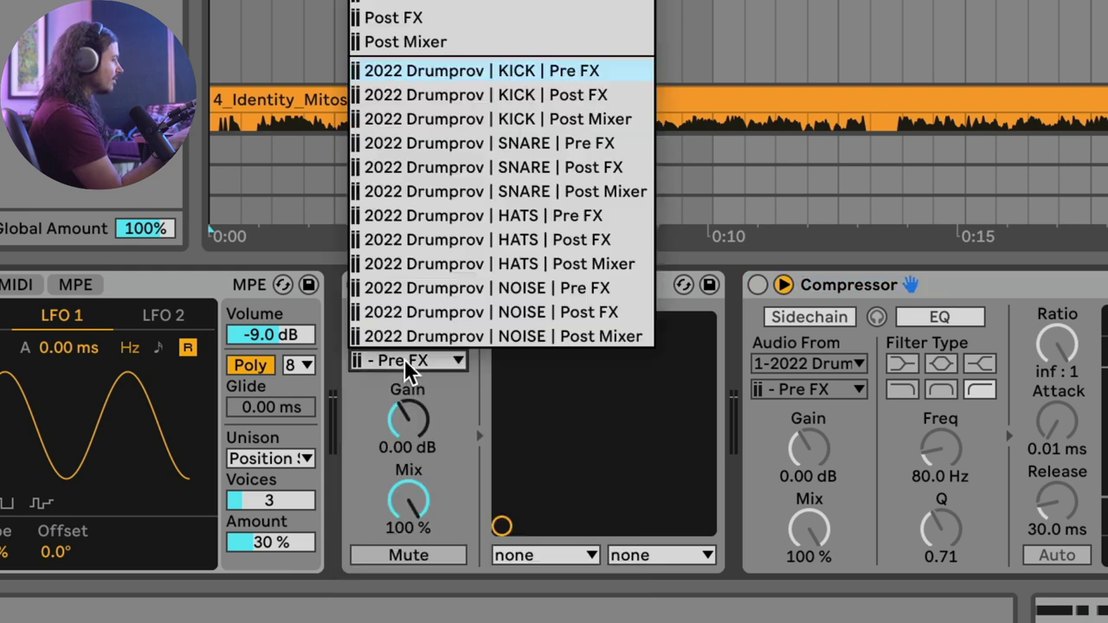
pyautogui.click(451, 68)
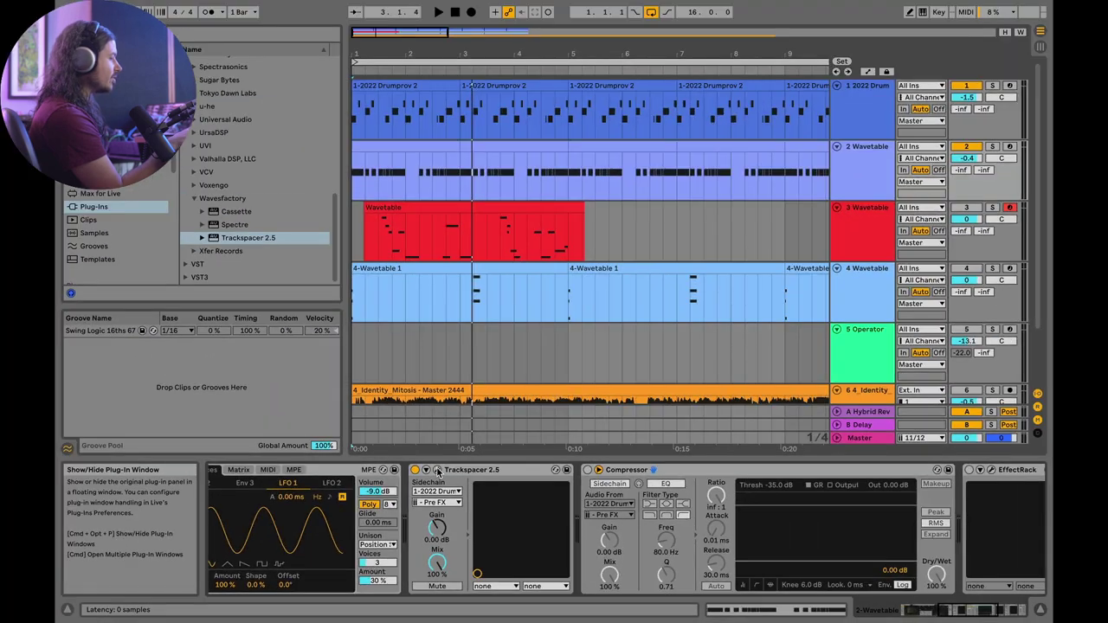
# - Show the Trackspacer plug-in window and play the arrangement to examine how it ducks the 2 Wavetable track
pyautogui.click(409, 285)
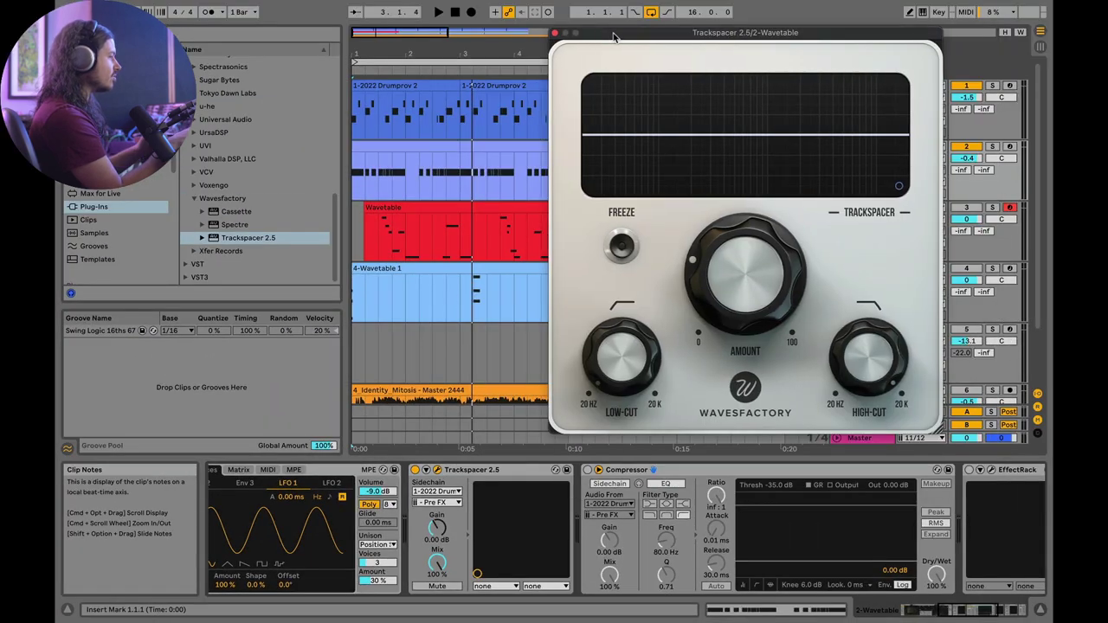
pyautogui.press('space')
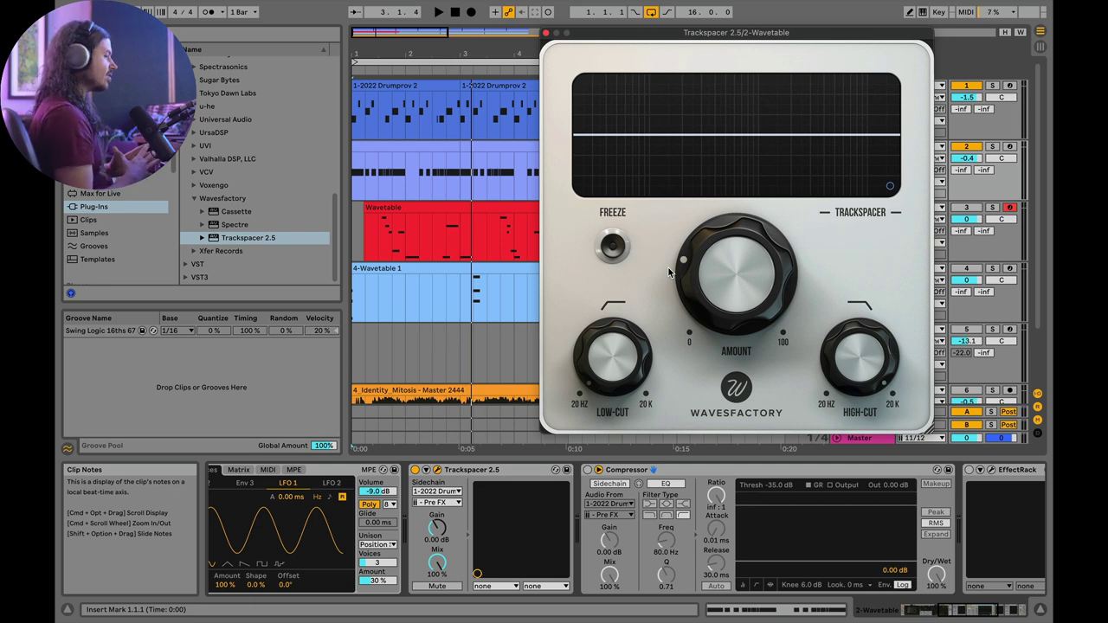
pyautogui.press('space')
pyautogui.moveTo(581, 368)
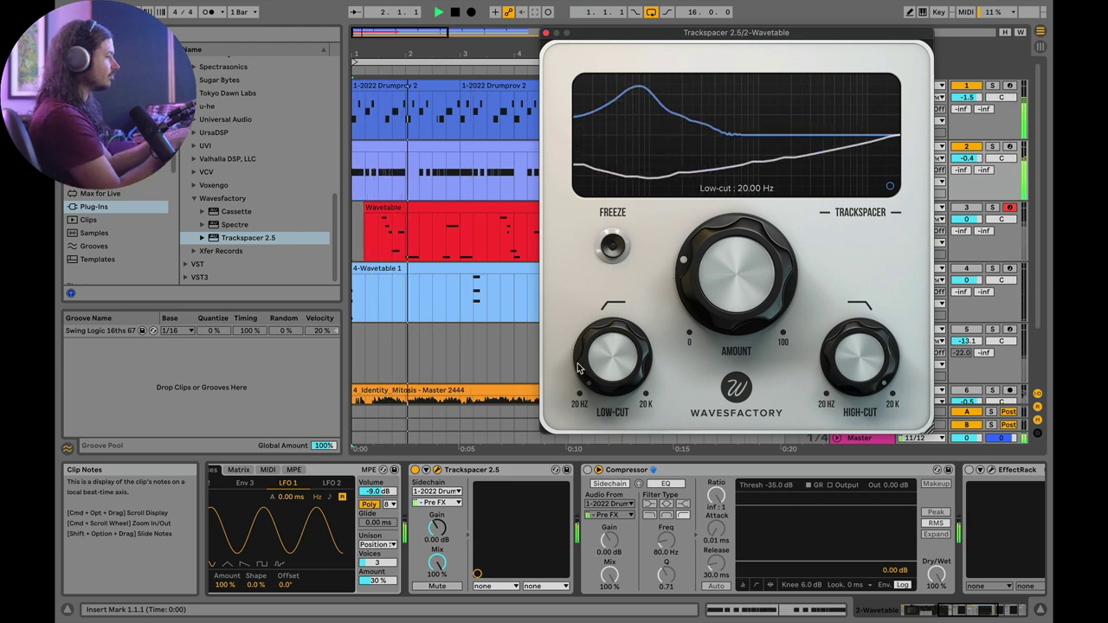
pyautogui.press('space')
# - Bypass Trackspacer, turn on the Compressor that follows it, and audition the arrangement with the compressor's sidechain ducking
pyautogui.click(573, 470)
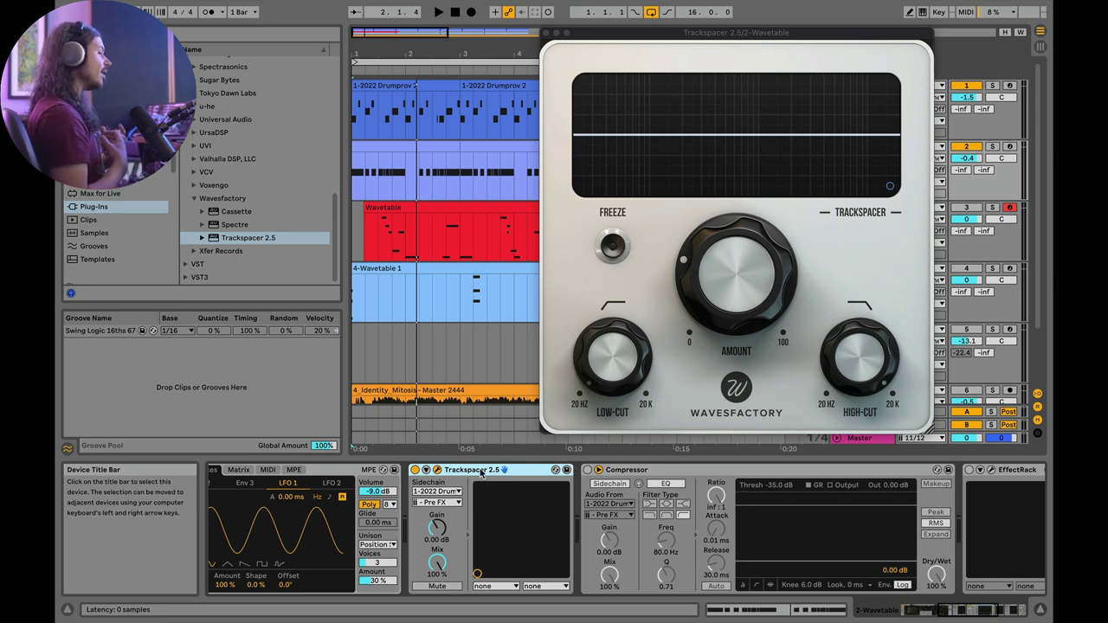
pyautogui.click(416, 470)
pyautogui.click(589, 470)
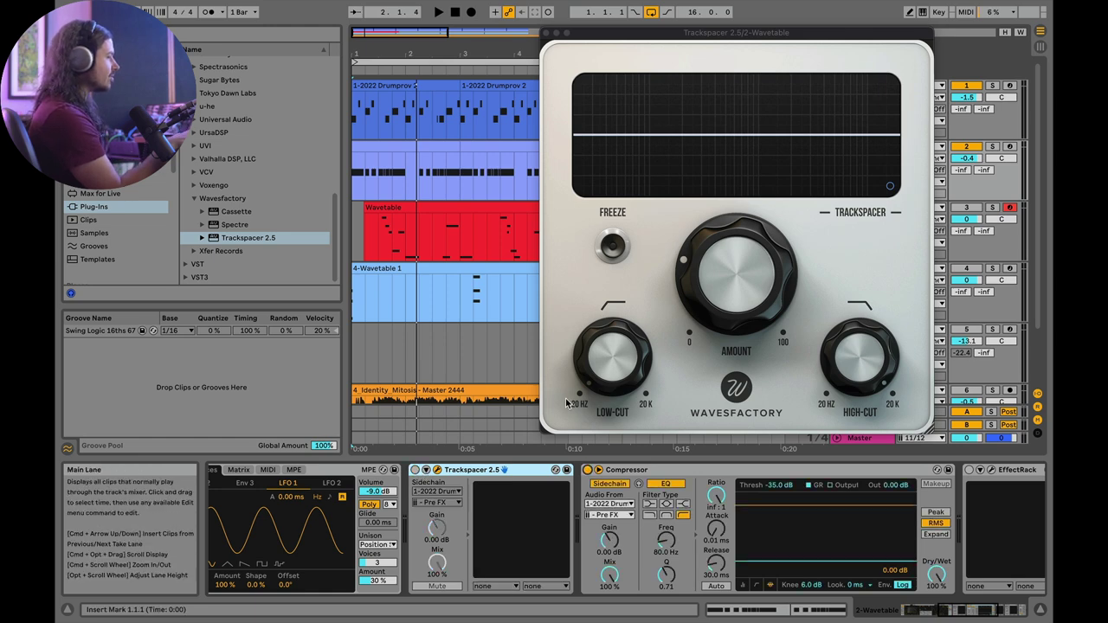
pyautogui.press('space')
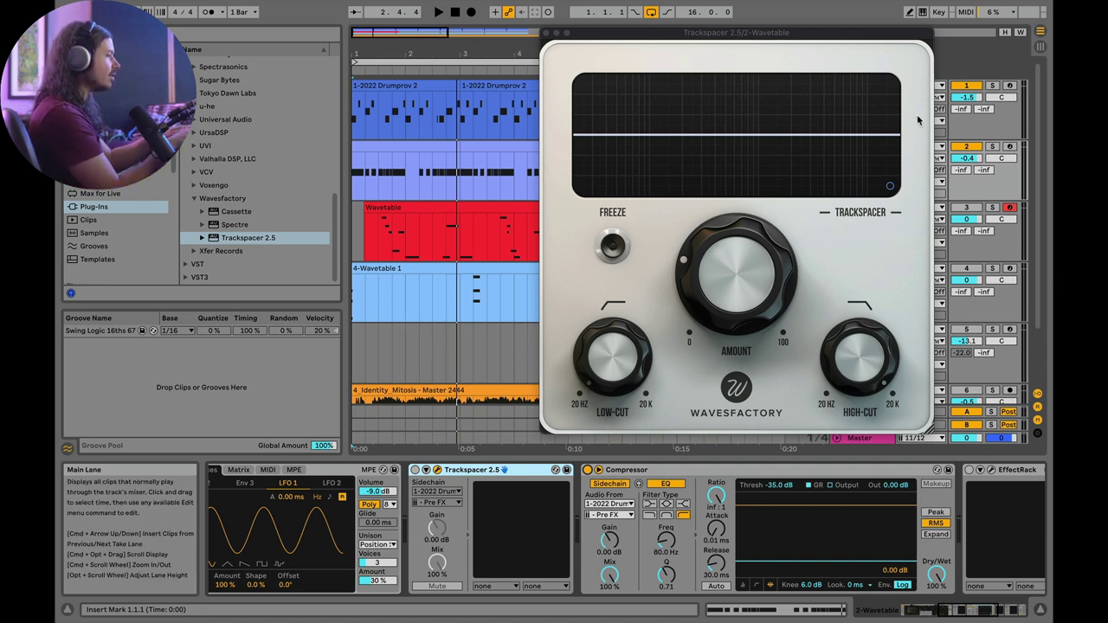
# - Map computer key 1 to the on/off switches of both Trackspacer and Compressor, and leave key mapping mode
pyautogui.click(938, 11)
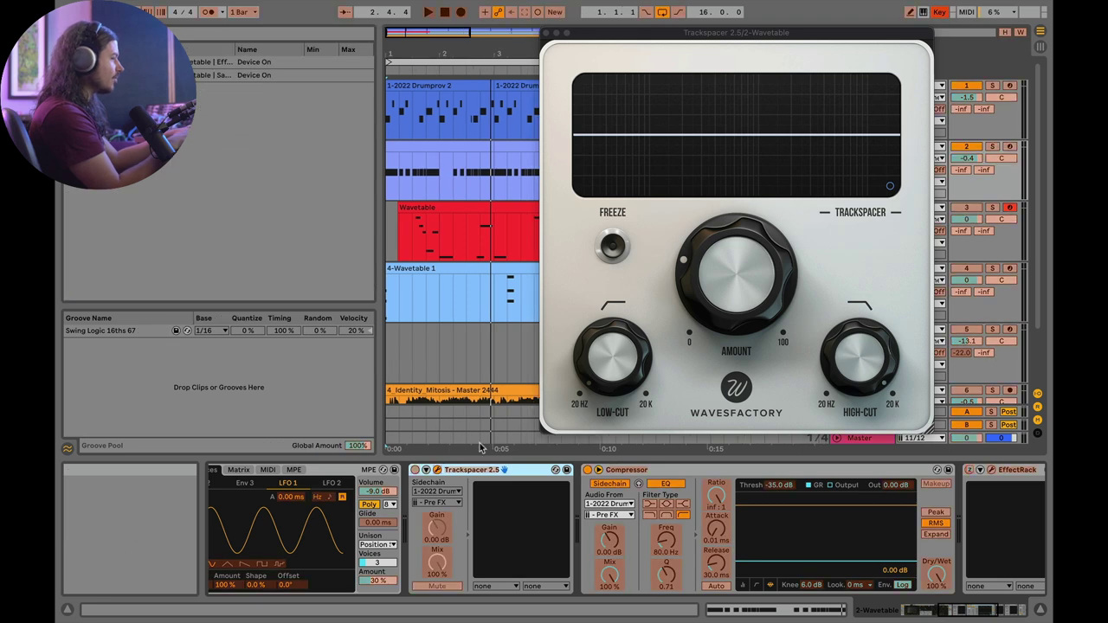
pyautogui.click(414, 470)
pyautogui.press('1')
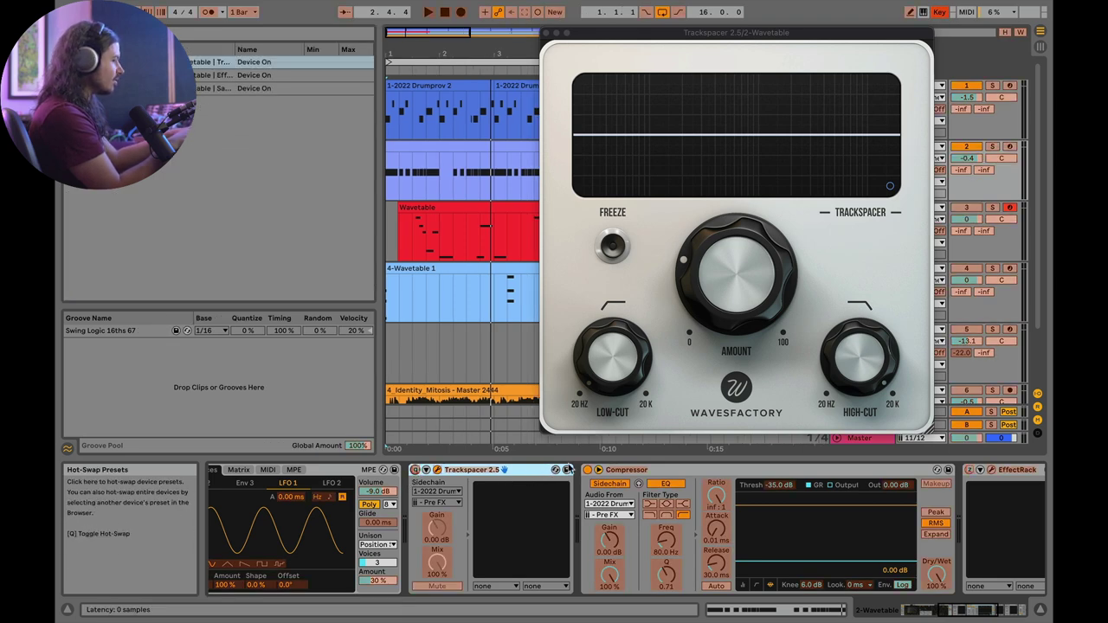
pyautogui.press('1')
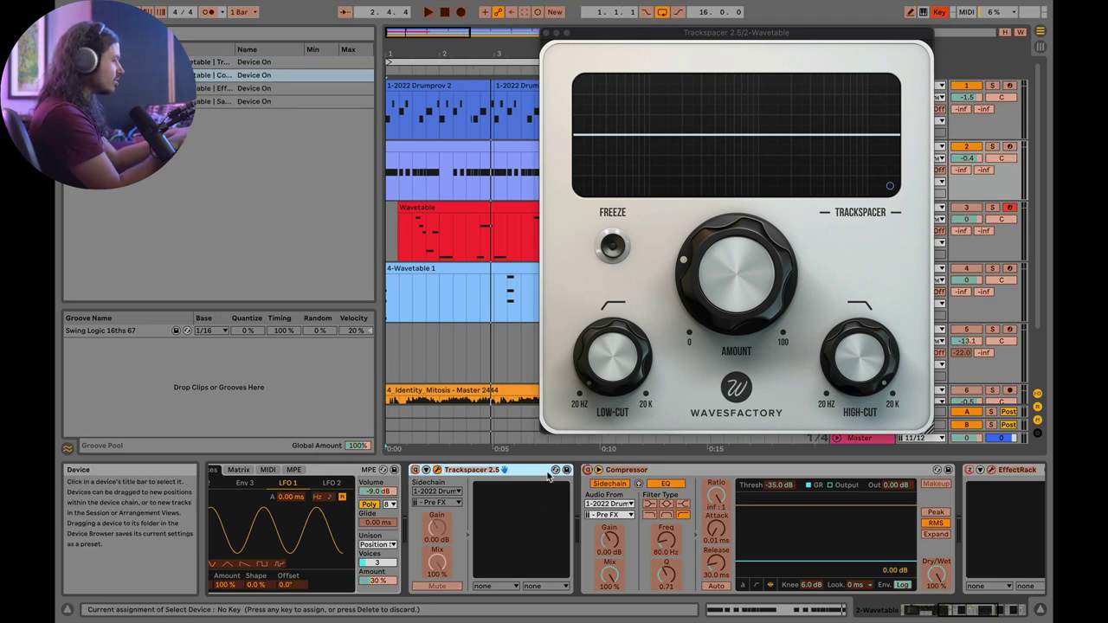
pyautogui.click(939, 11)
# - Compare Trackspacer with the Compressor during playback by switching between the two through their shared key mapping
pyautogui.press('1')
pyautogui.press('1')
pyautogui.press('1')
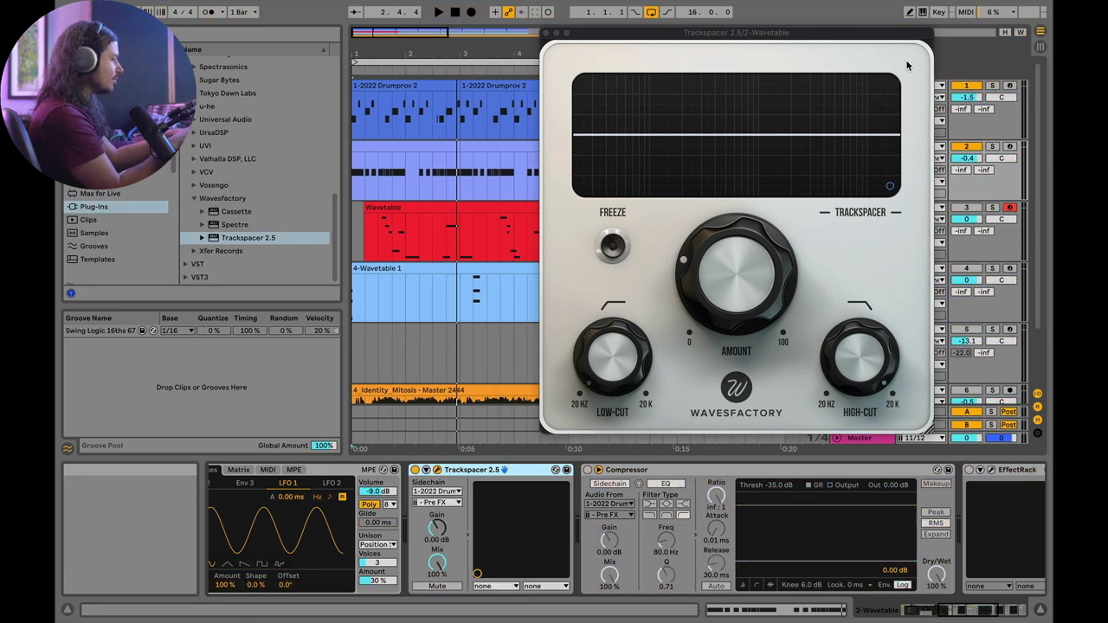
pyautogui.press('space')
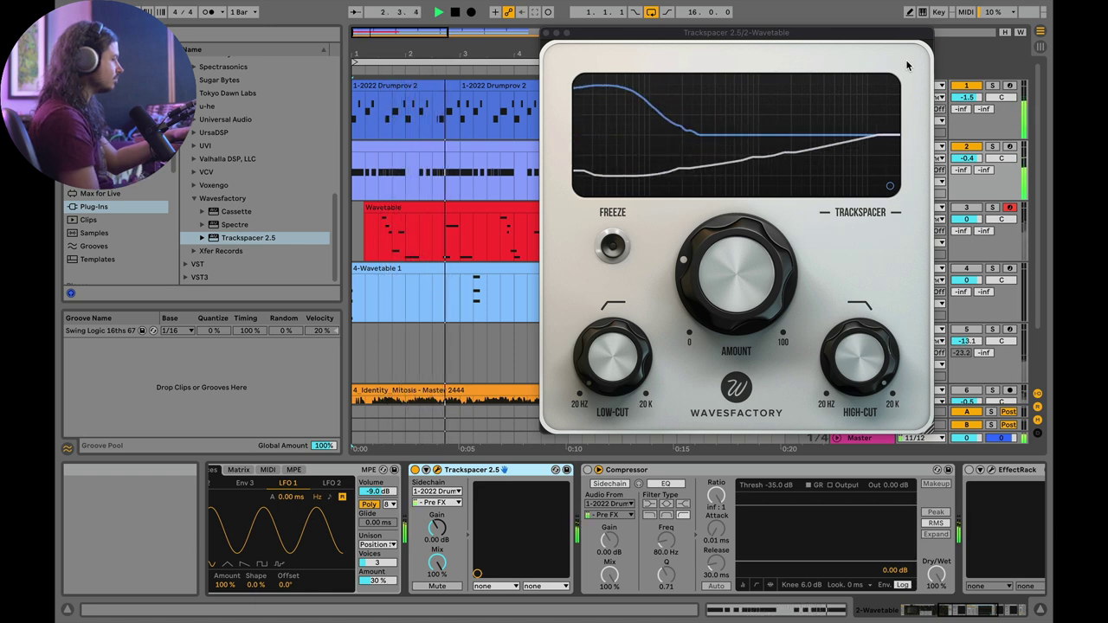
pyautogui.press('1')
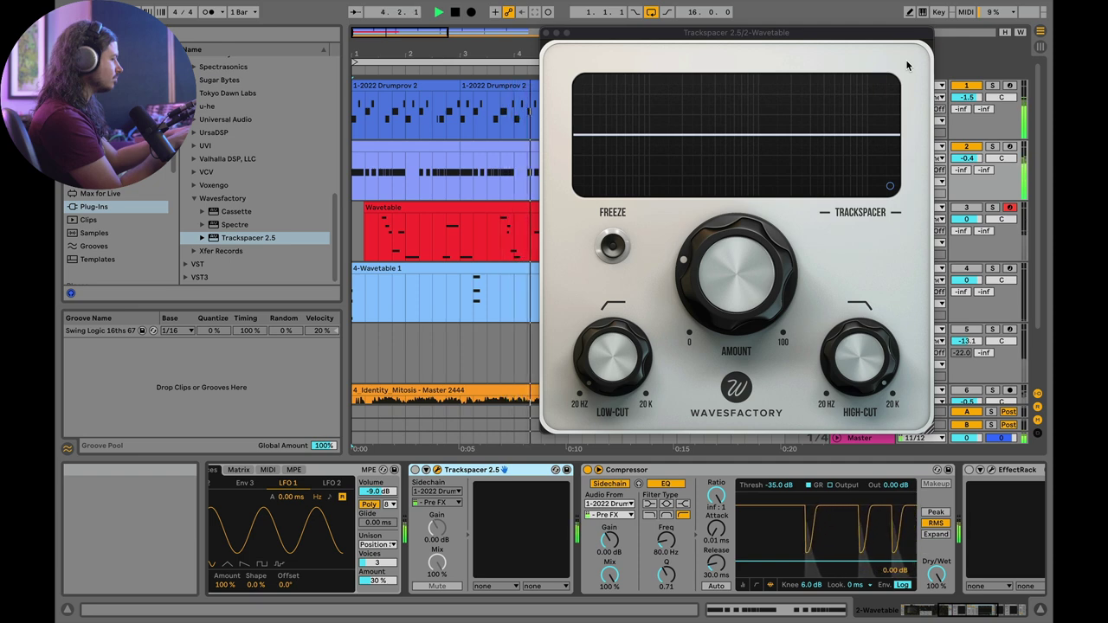
pyautogui.press('1')
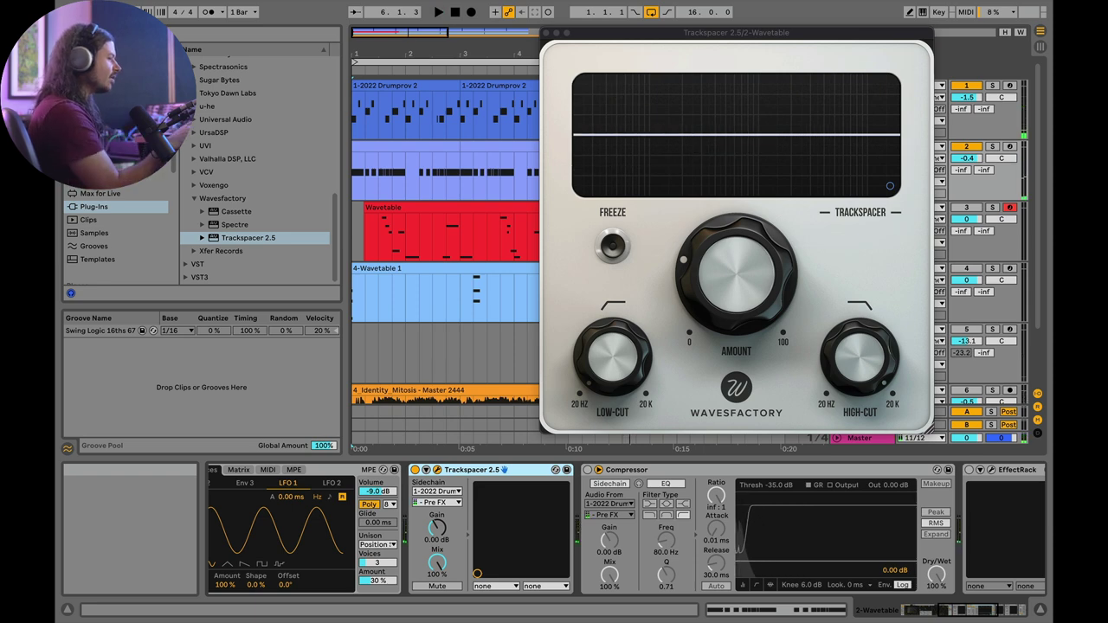
# - Put away the Trackspacer window and unmute the 3 Wavetable track
pyautogui.click(547, 32)
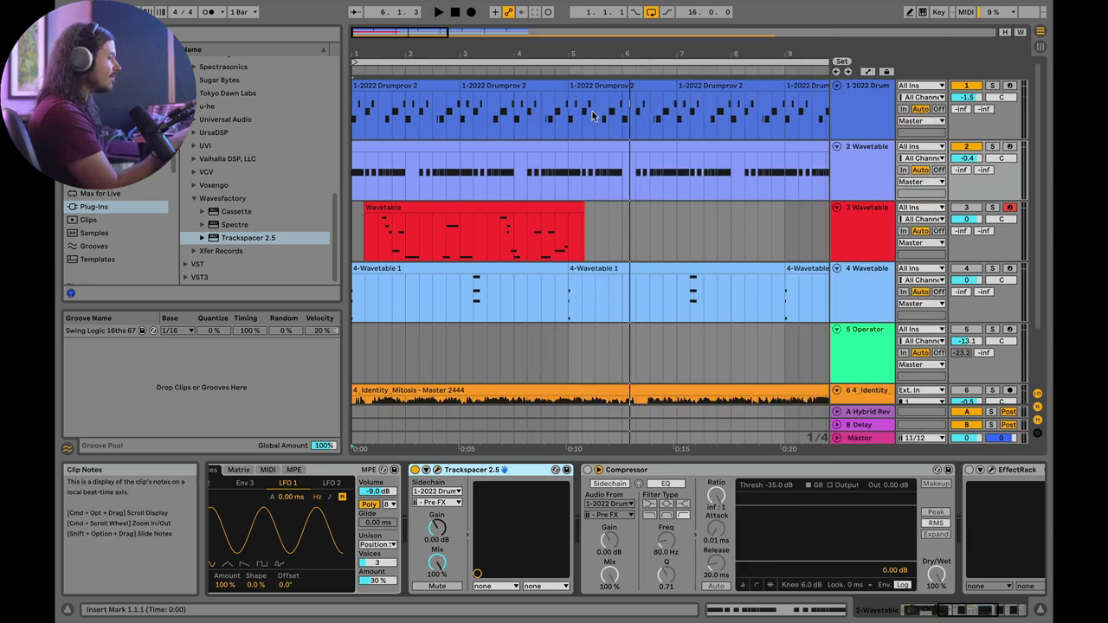
pyautogui.click(437, 470)
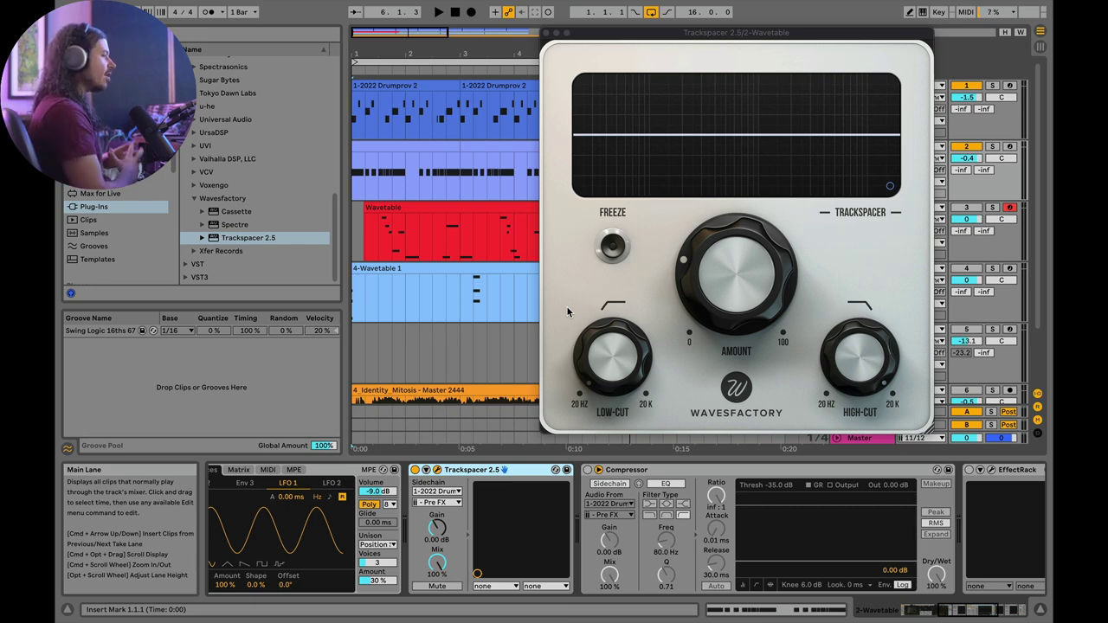
pyautogui.click(527, 246)
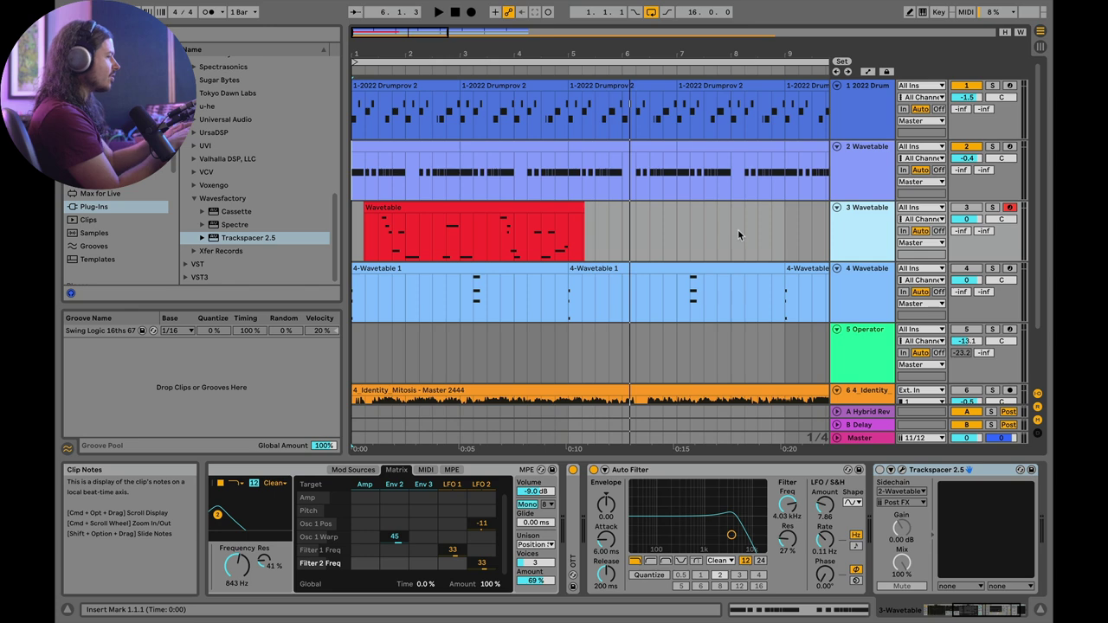
pyautogui.click(965, 209)
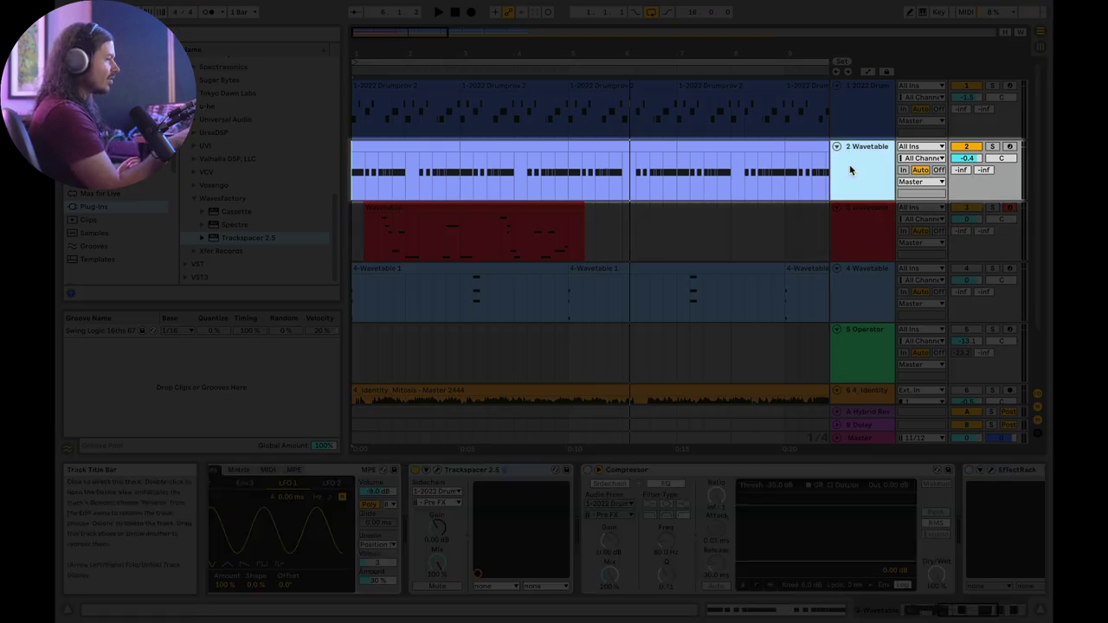
# - Review the device chains and clips of the 2 Wavetable and 3 Wavetable tracks, and play both together
pyautogui.click(853, 172)
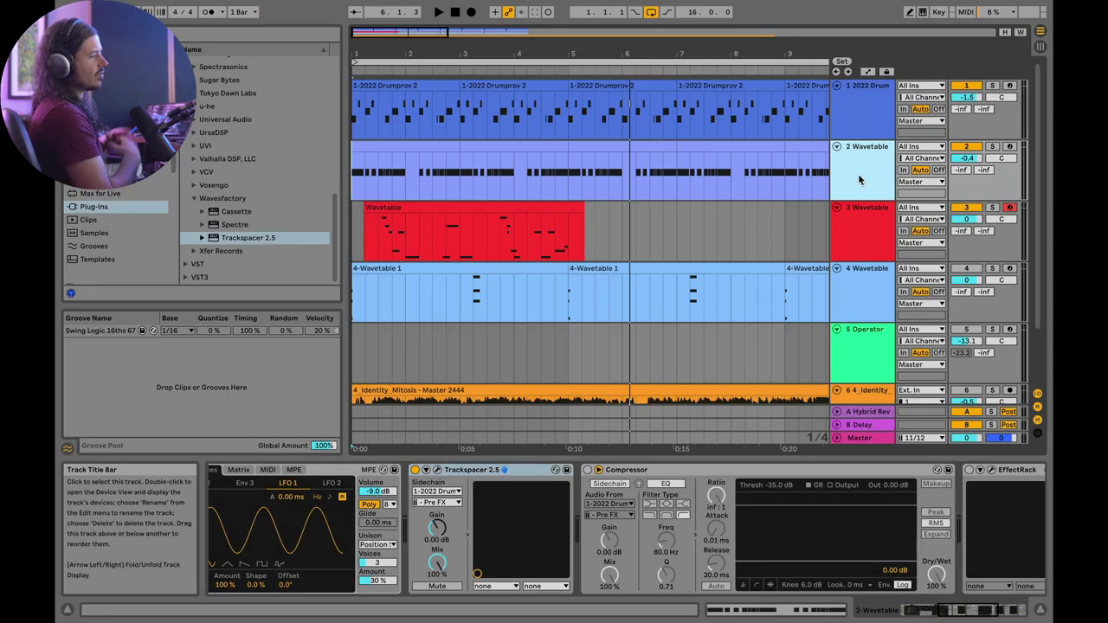
pyautogui.click(860, 210)
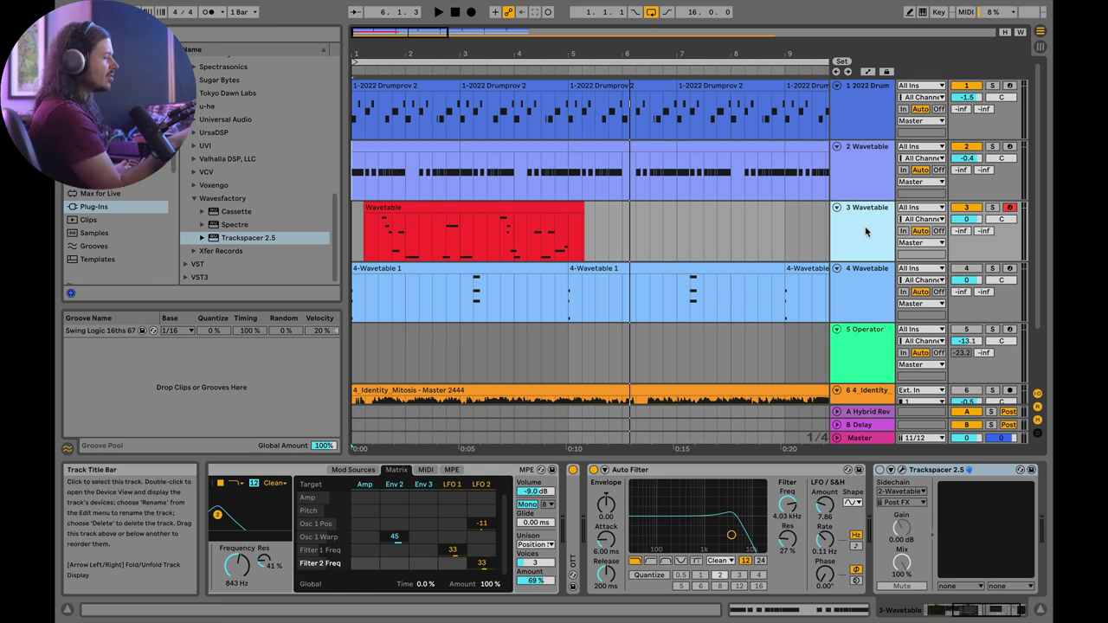
pyautogui.click(445, 222)
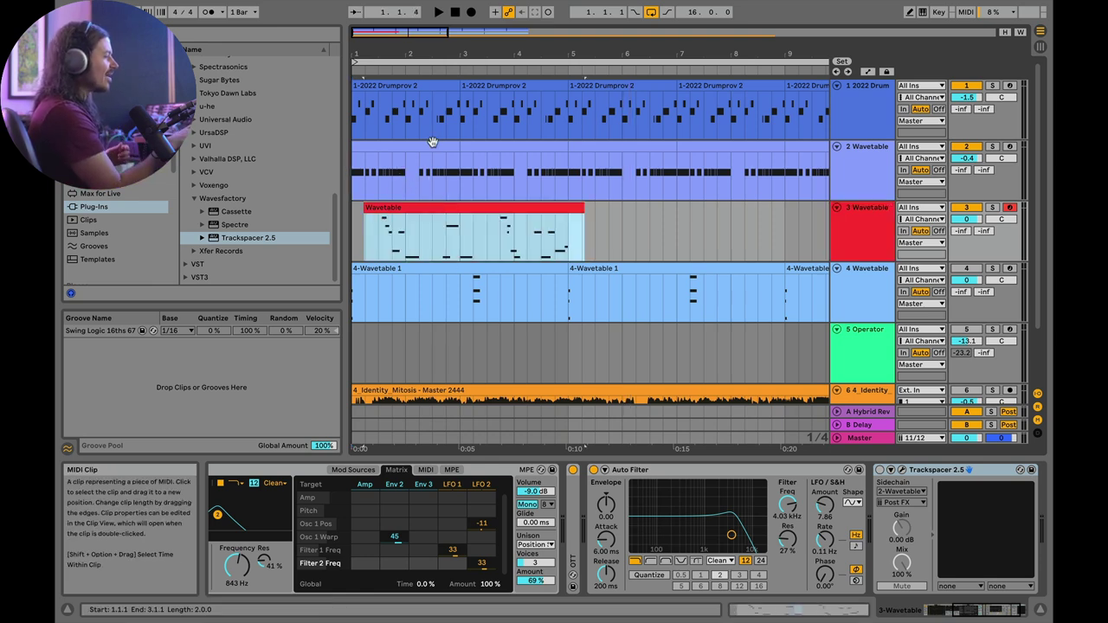
pyautogui.click(432, 146)
pyautogui.click(858, 209)
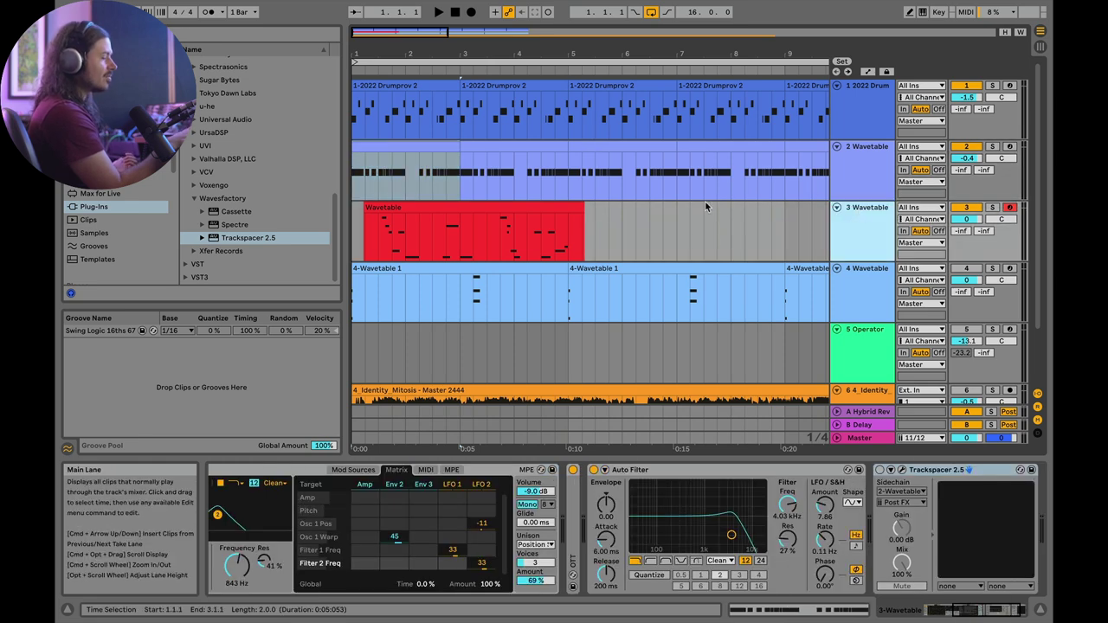
pyautogui.press('space')
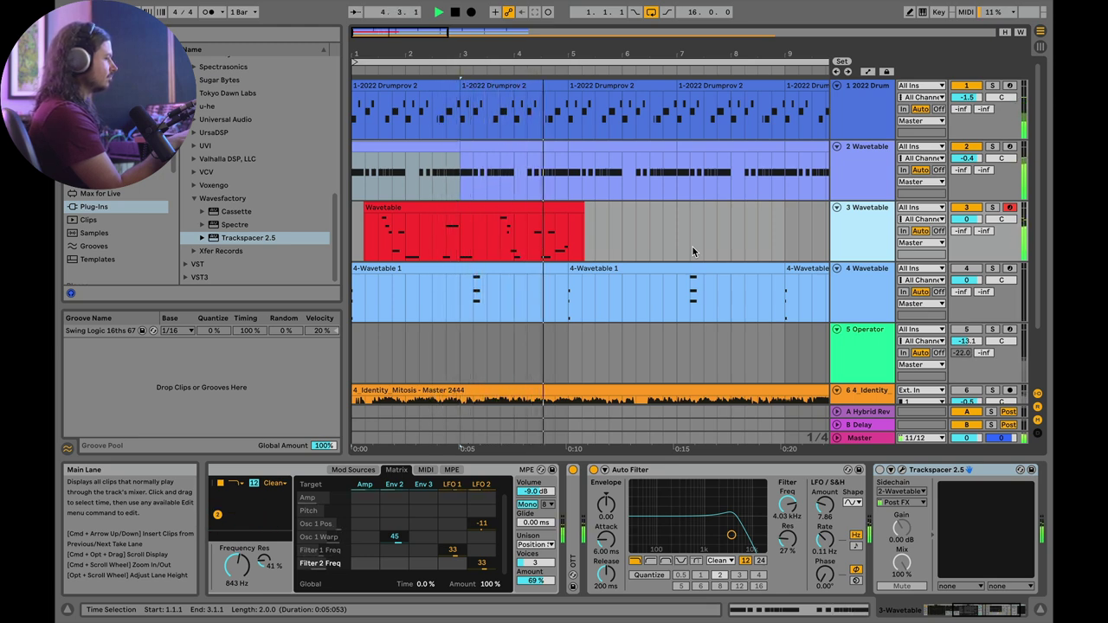
pyautogui.press('space')
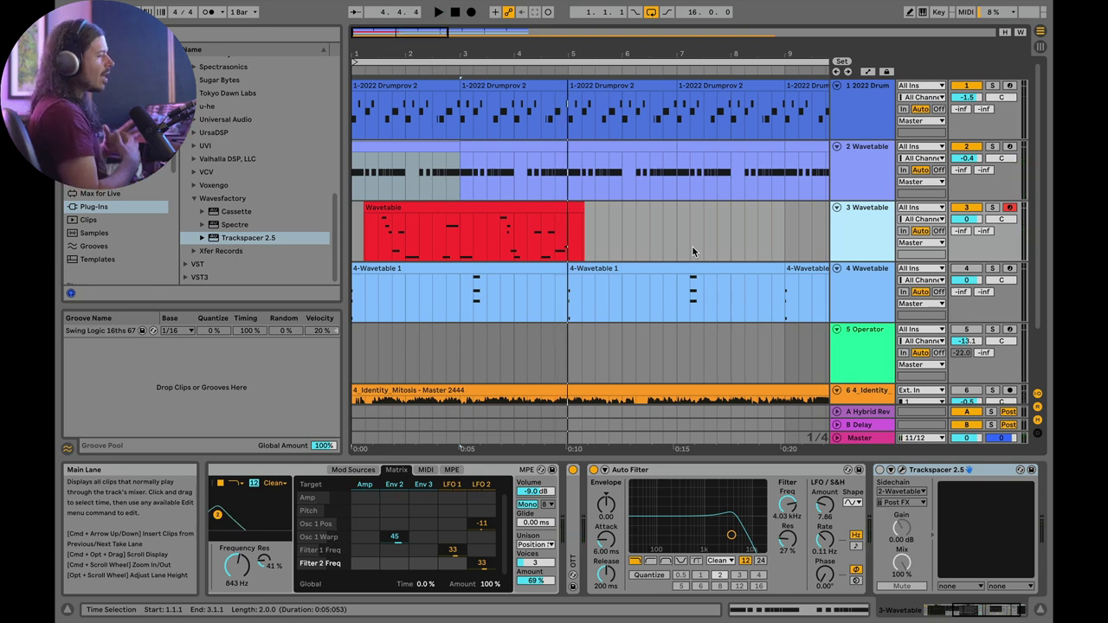
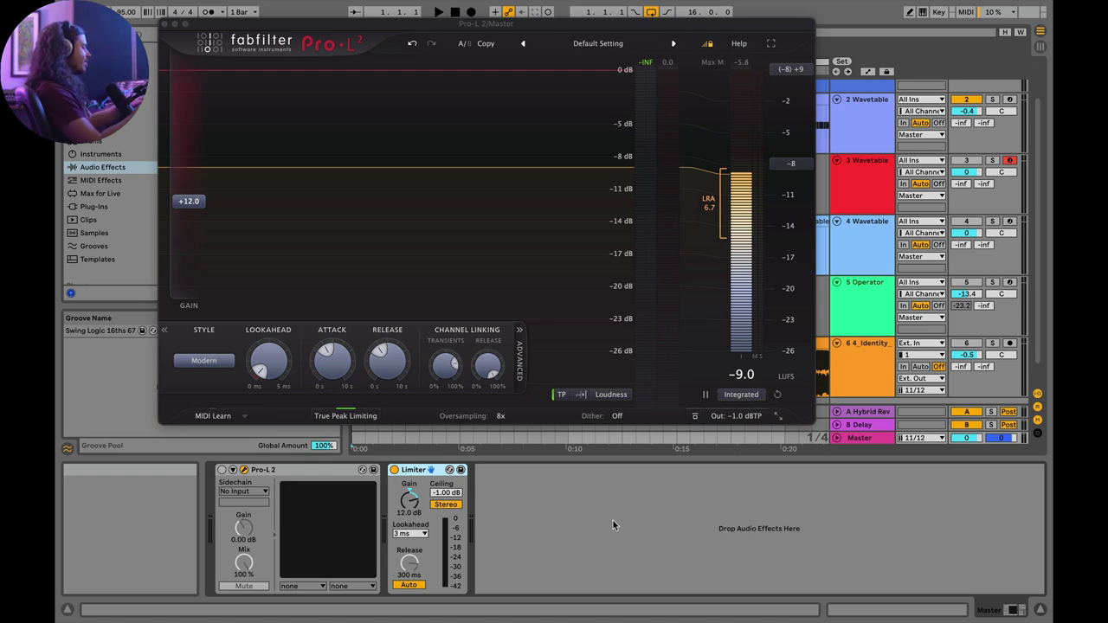
# - Compare Pro-L 2 with the Limiter on the Master track by alternating which one is active during playback
pyautogui.press('0')
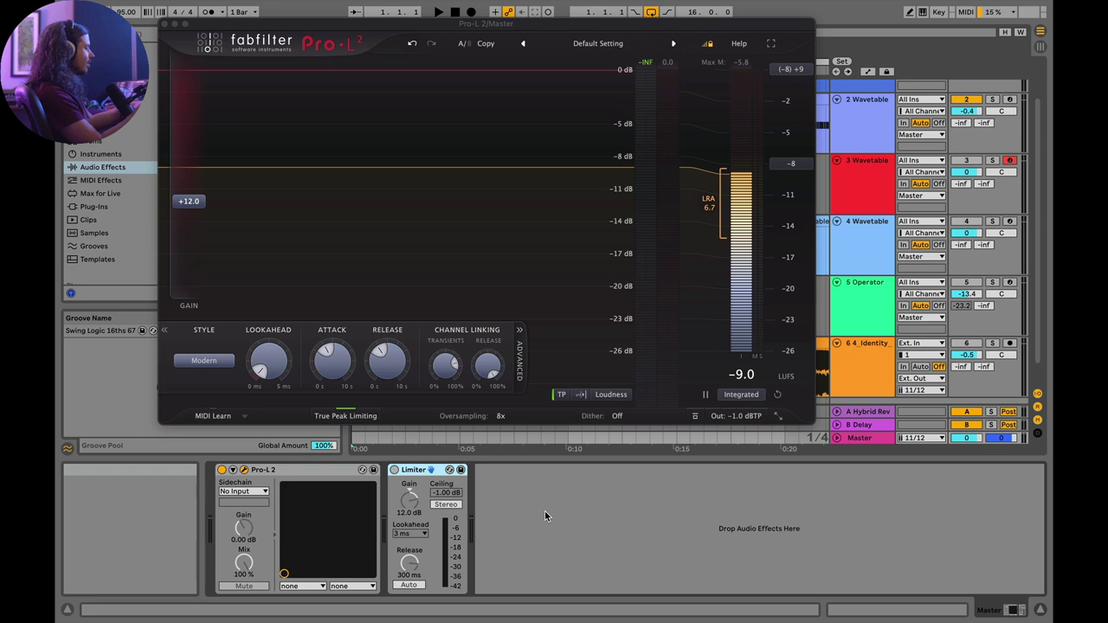
pyautogui.press('space')
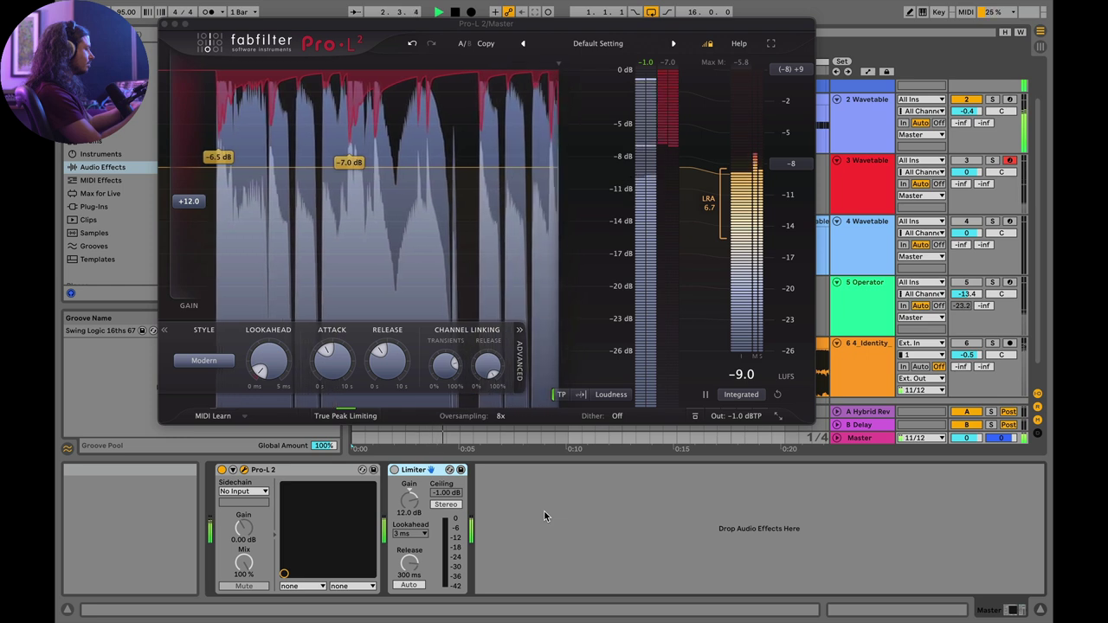
pyautogui.press('a')
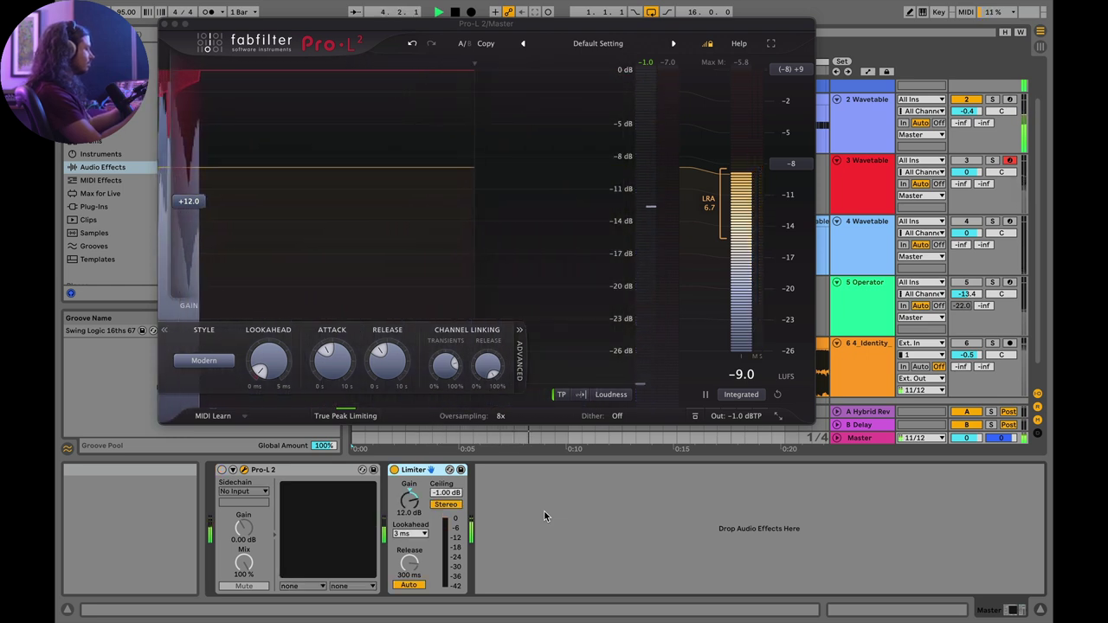
pyautogui.press('0')
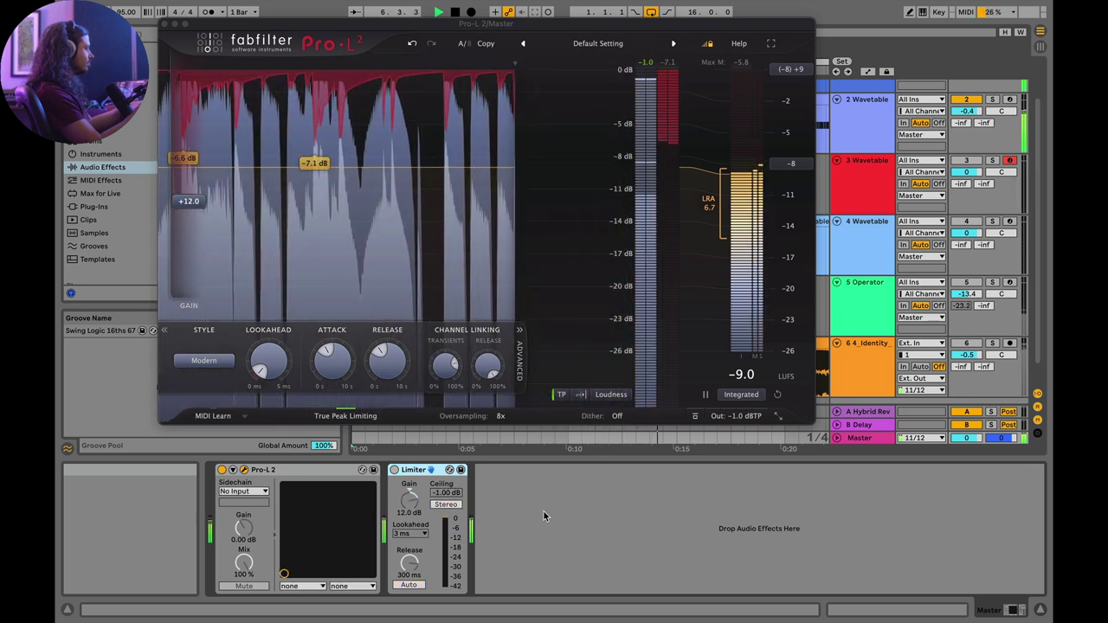
pyautogui.press('0')
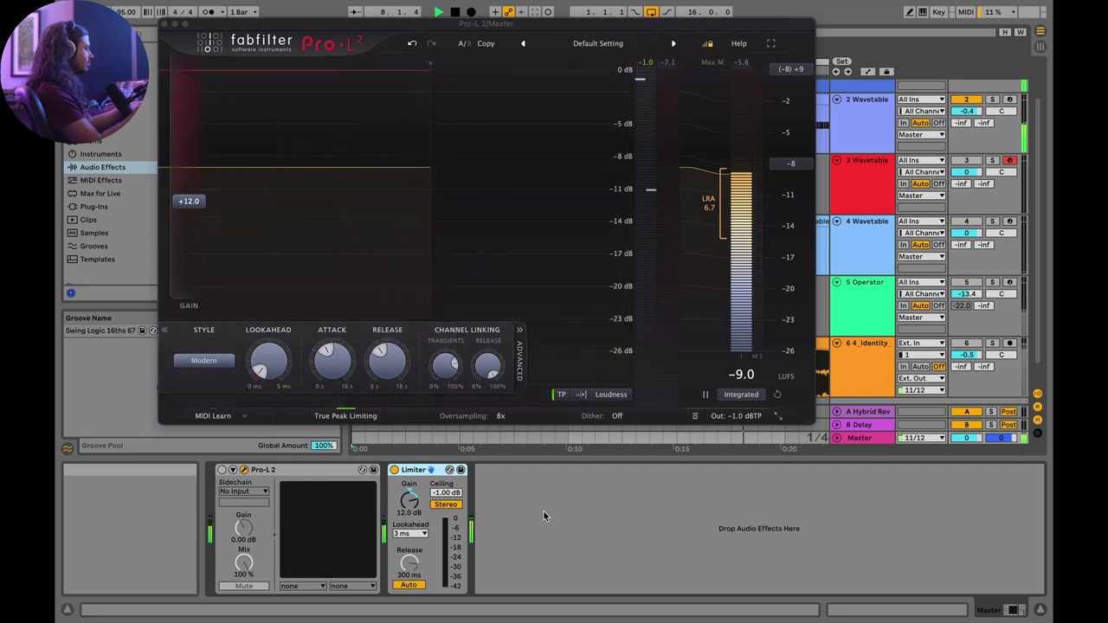
# - Stop playback, put away the Pro-L 2 window, and check the options and latency of the Saturator on the drum track
pyautogui.press('space')
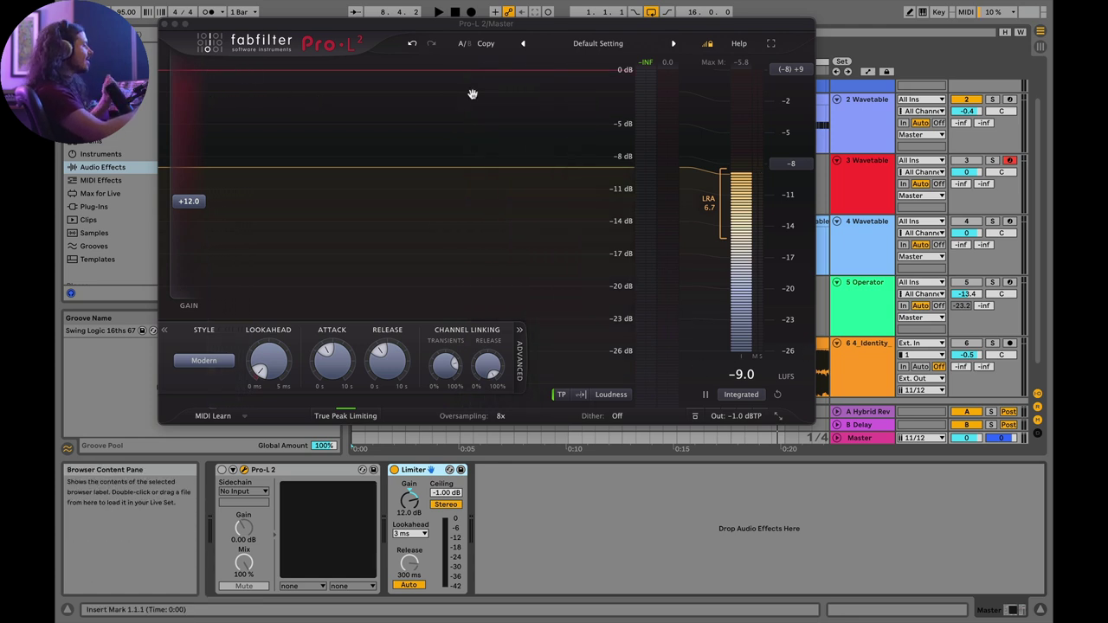
pyautogui.click(166, 24)
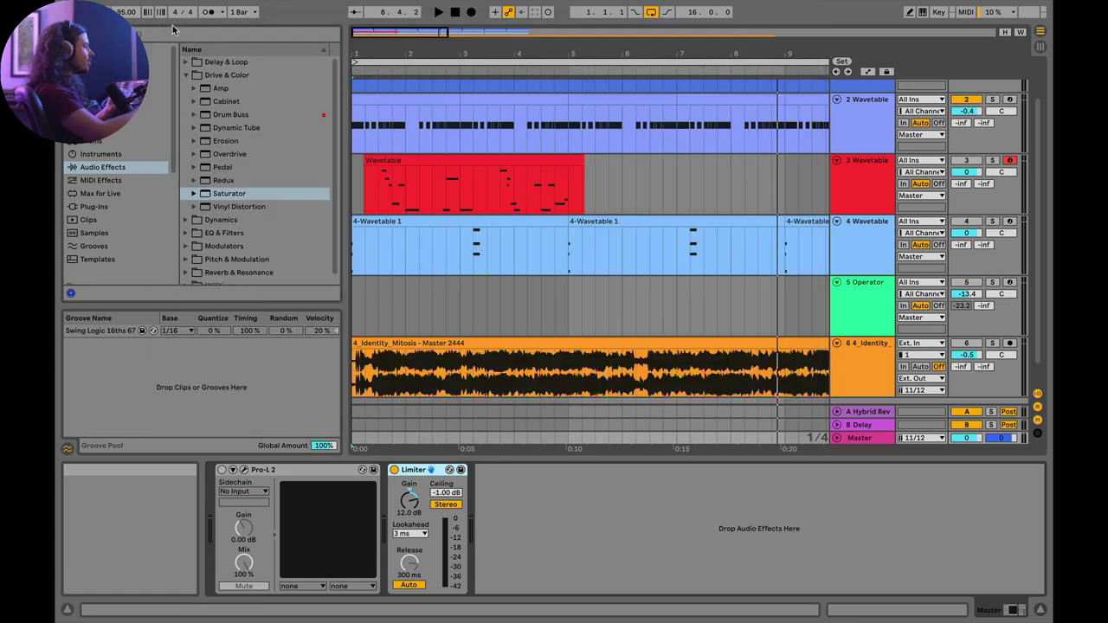
pyautogui.scroll(2, 871, 219)
pyautogui.click(863, 98)
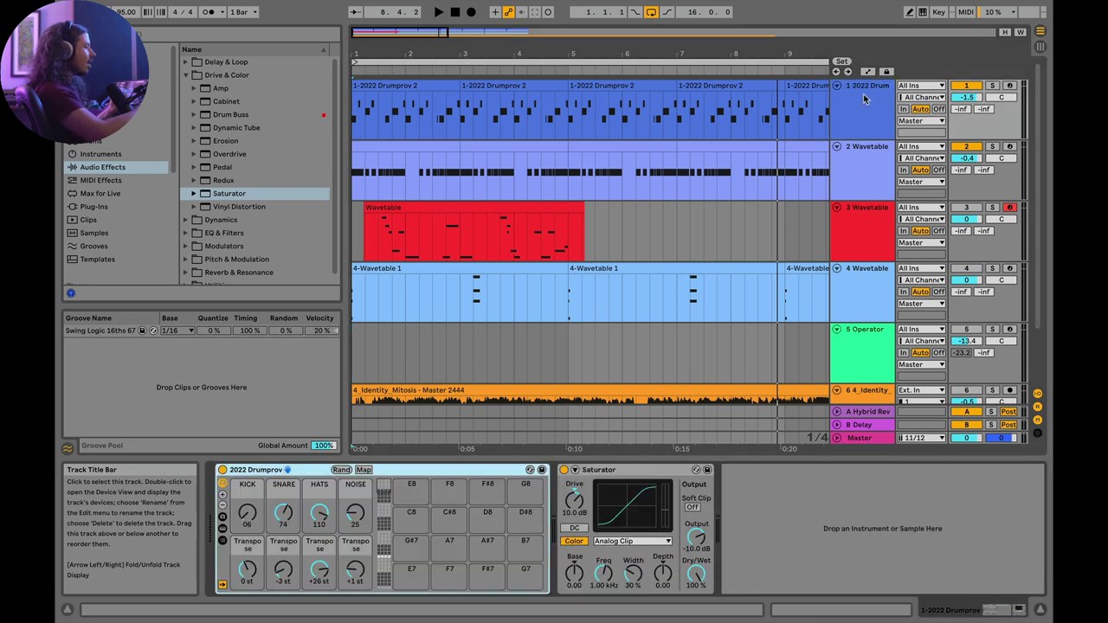
pyautogui.rightClick(603, 470)
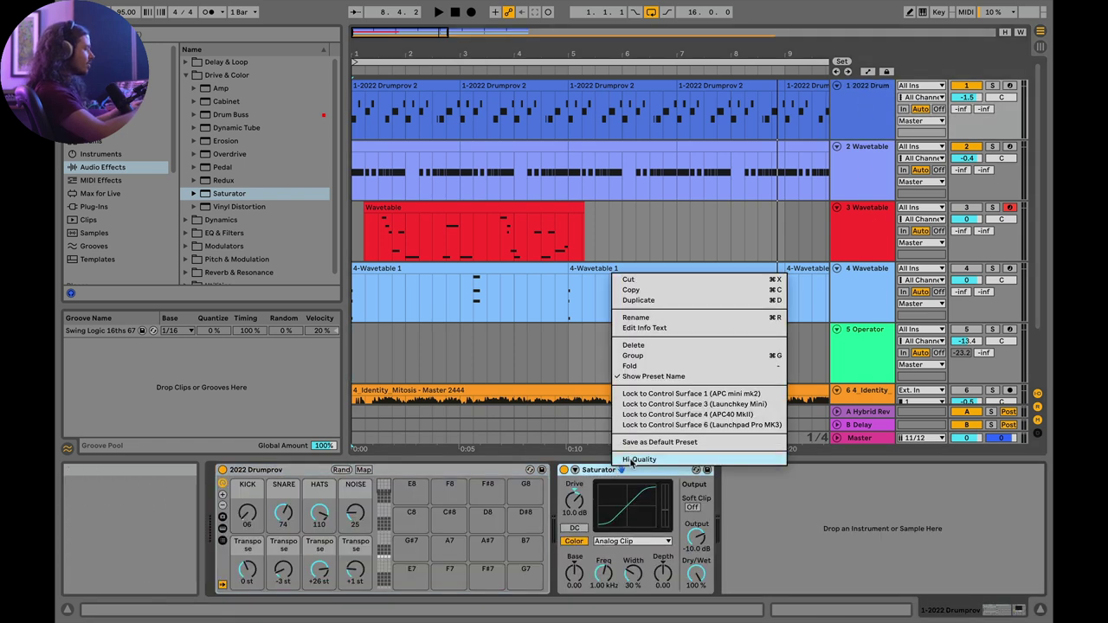
pyautogui.click(599, 472)
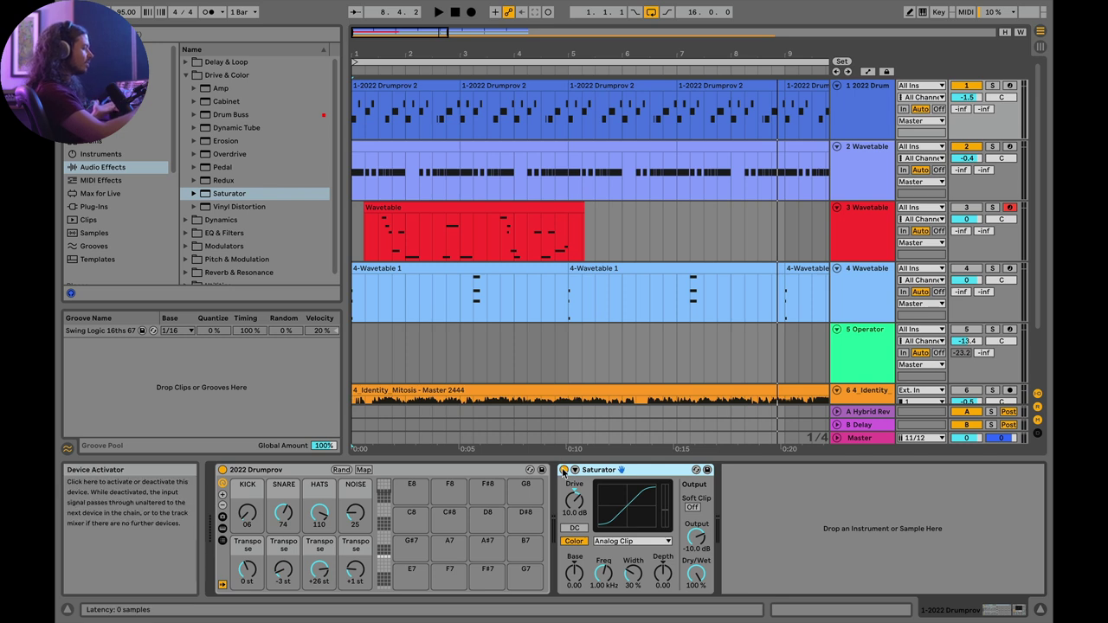
# - Compare the latency read-outs of the Limiter and Pro-L 2 on the Master track with the drum track's Saturator
pyautogui.click(860, 437)
pyautogui.click(321, 533)
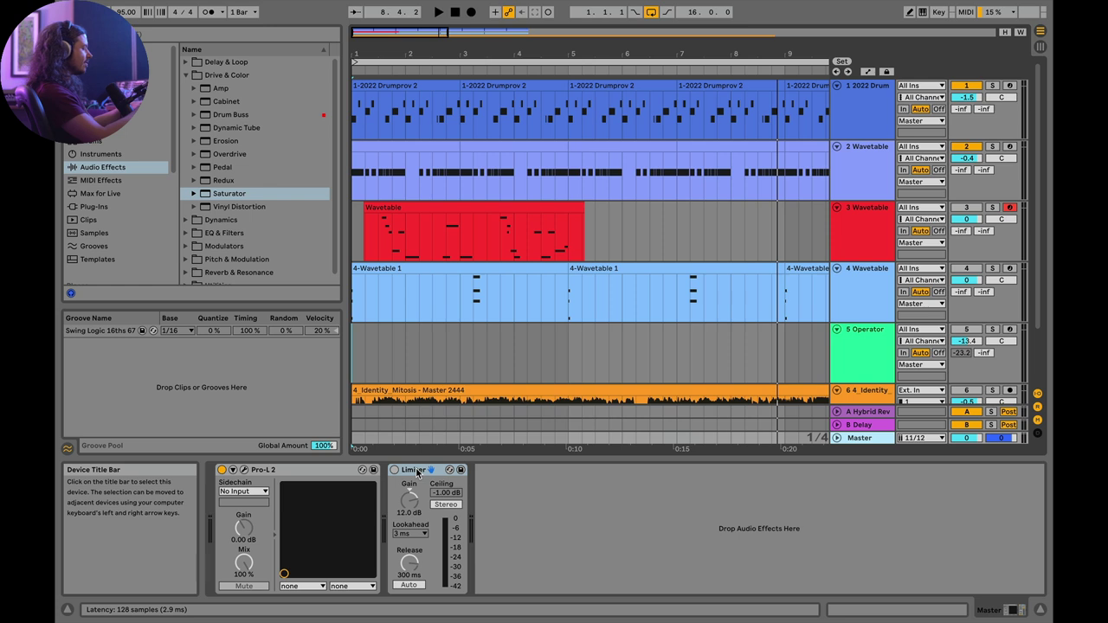
pyautogui.press('space')
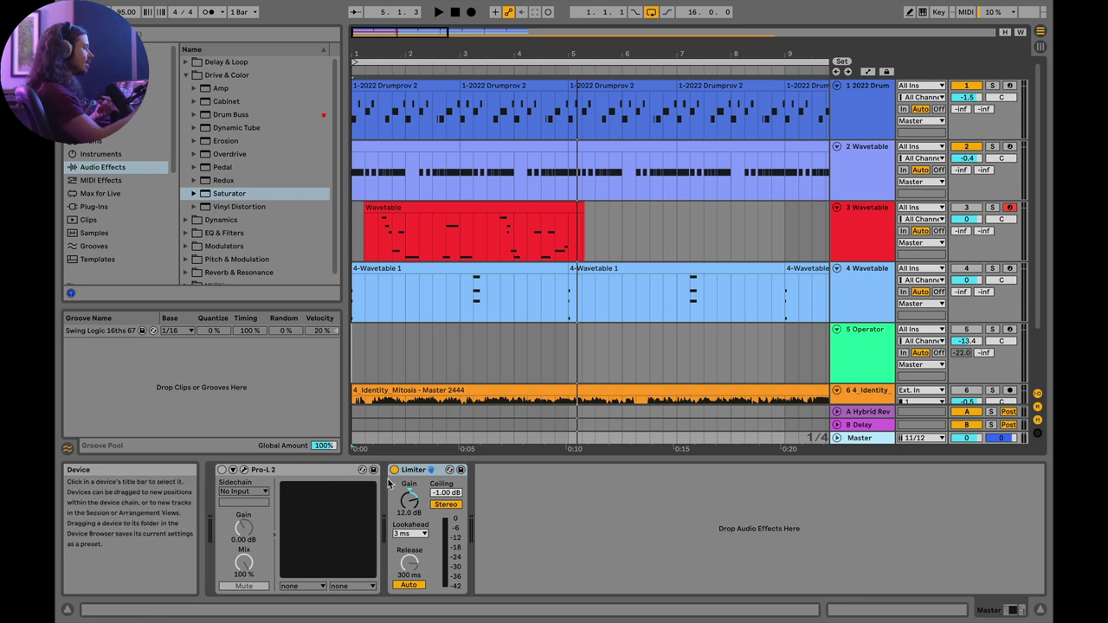
pyautogui.click(866, 96)
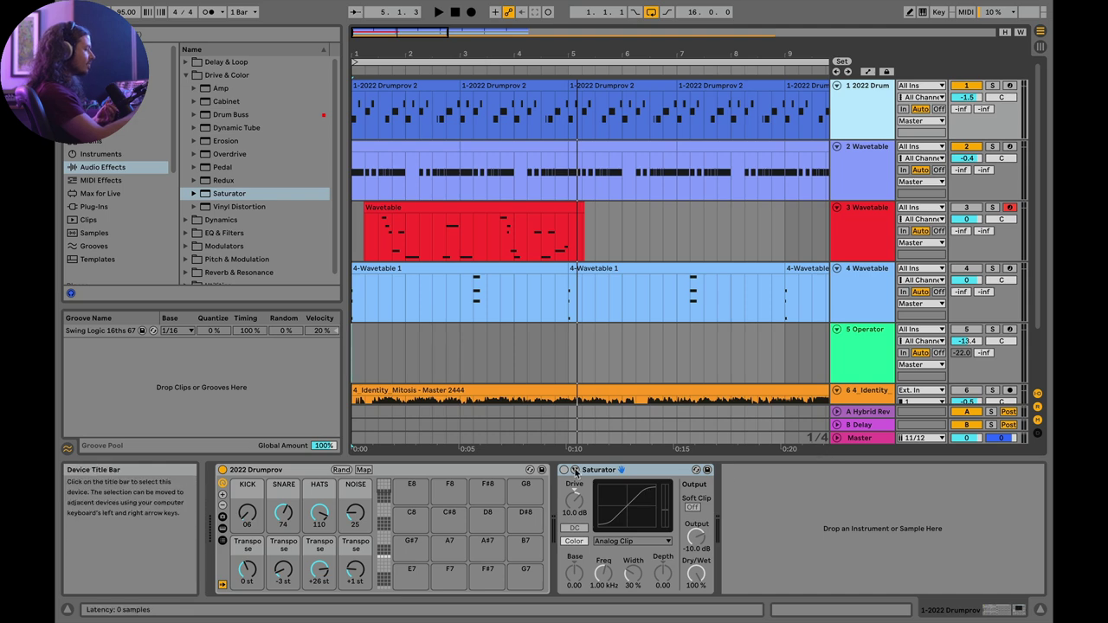
pyautogui.click(648, 496)
pyautogui.click(848, 440)
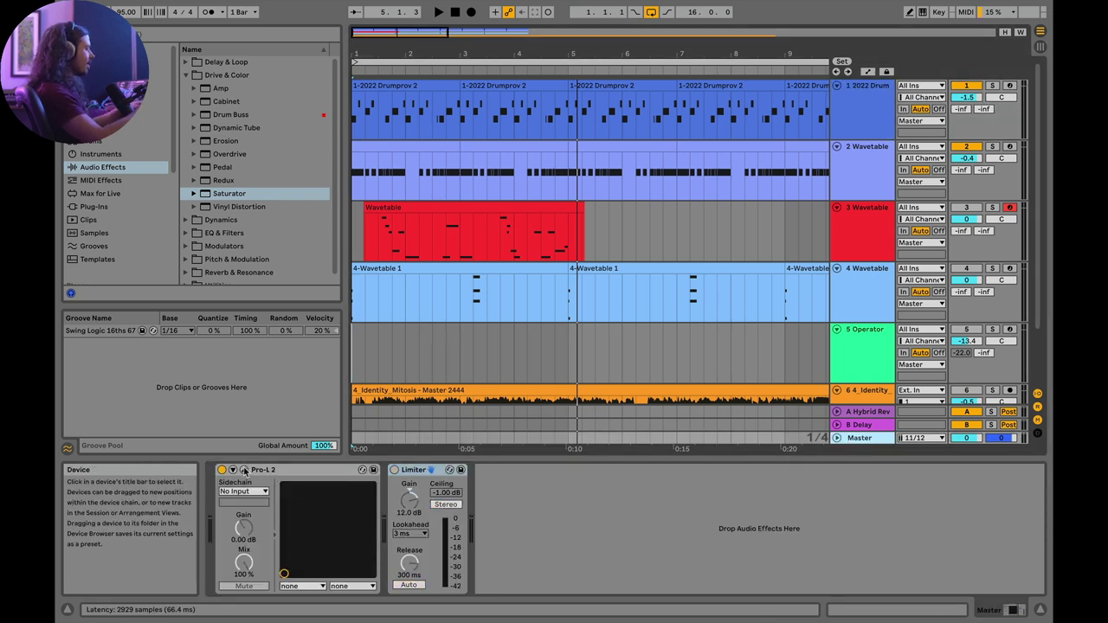
# - Reopen the Pro-L 2 window, and set the Limiter to a manual release of 165 ms with Auto release off
pyautogui.click(244, 470)
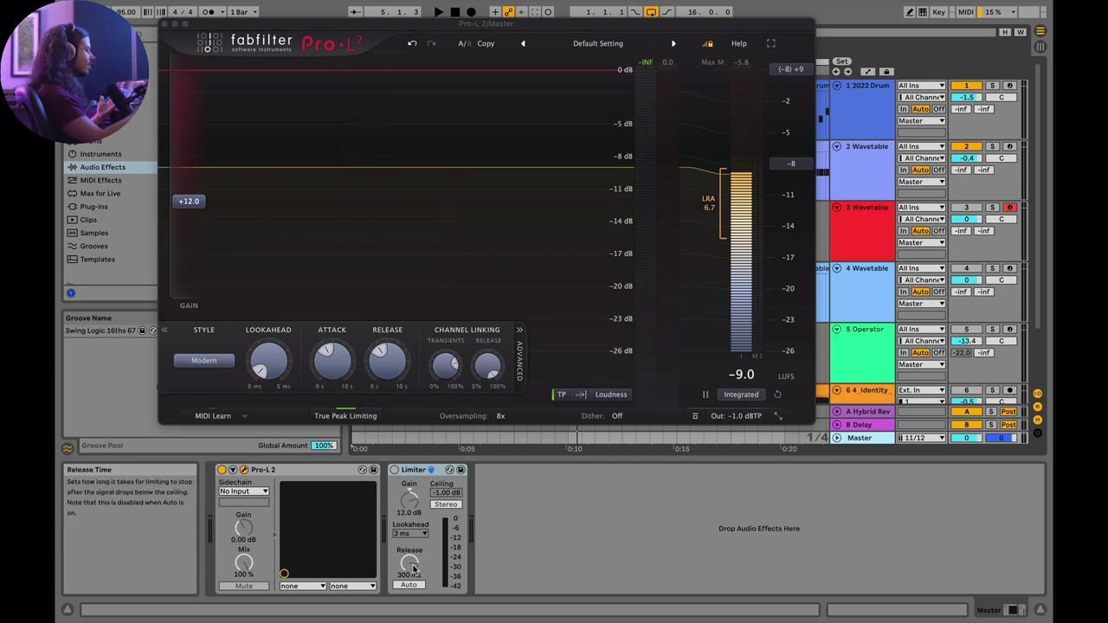
pyautogui.moveTo(413, 569); pyautogui.dragTo(413, 579)
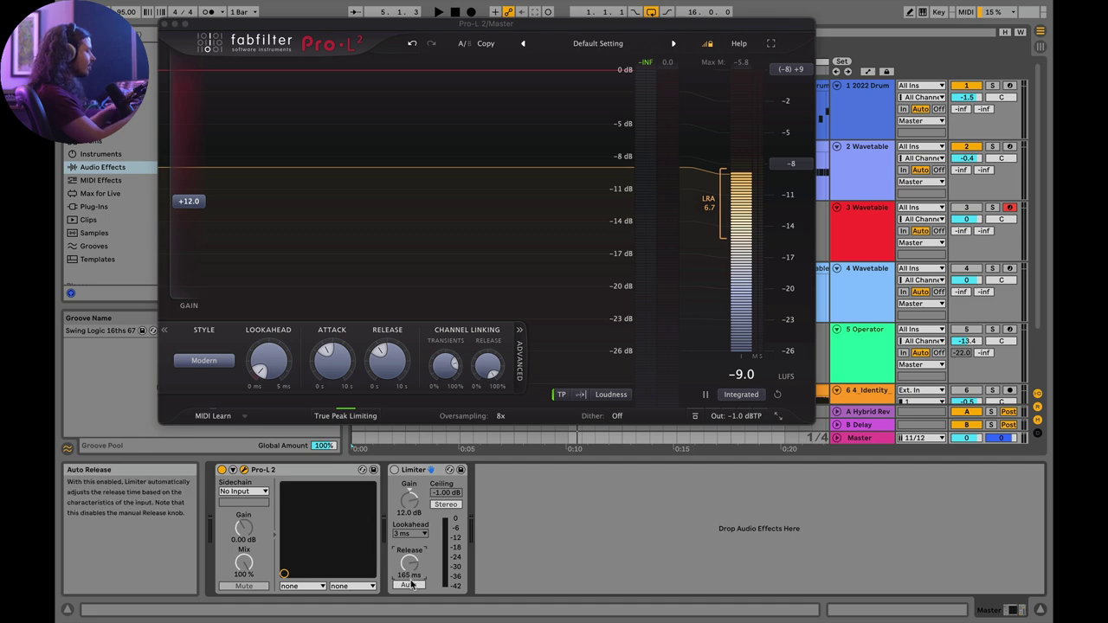
pyautogui.click(413, 586)
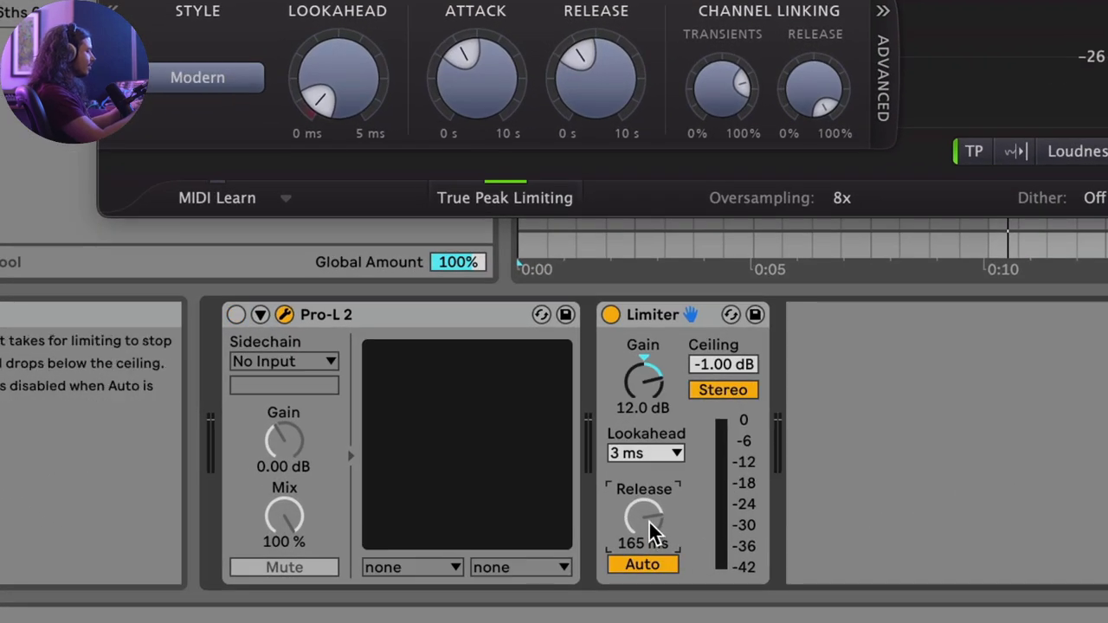
pyautogui.click(647, 564)
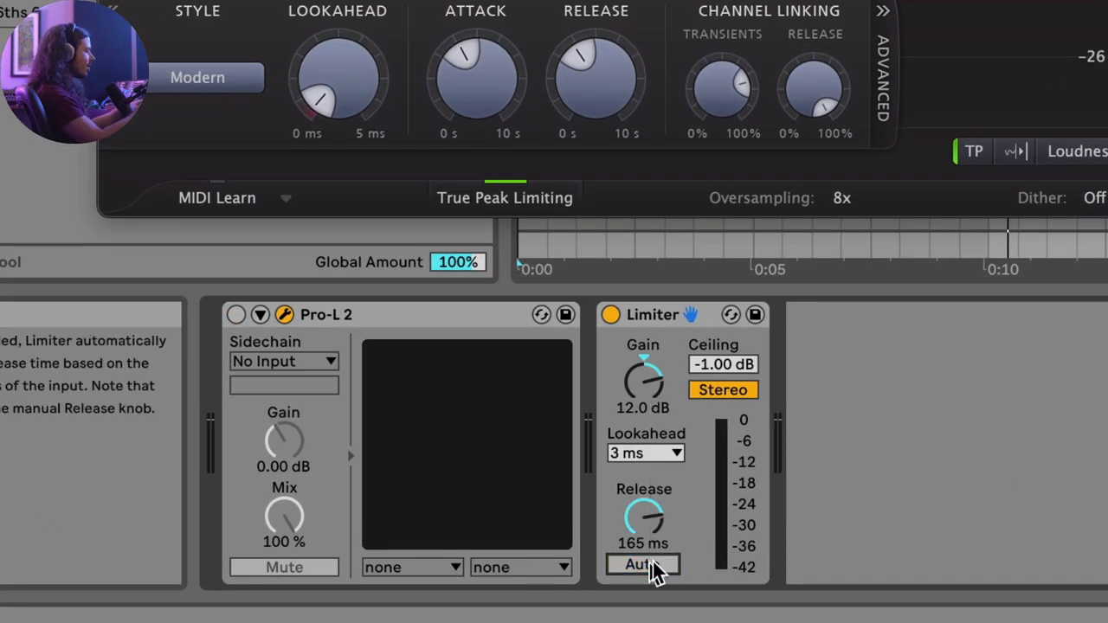
# - Sweep the Limiter's release from 0.01 ms up to 817 ms, and lower it to 3.32 ms while auditioning playback
pyautogui.moveTo(643, 517)
pyautogui.mouseDown()
pyautogui.moveTo(644, 561)
pyautogui.moveTo(644, 522)
pyautogui.mouseUp()
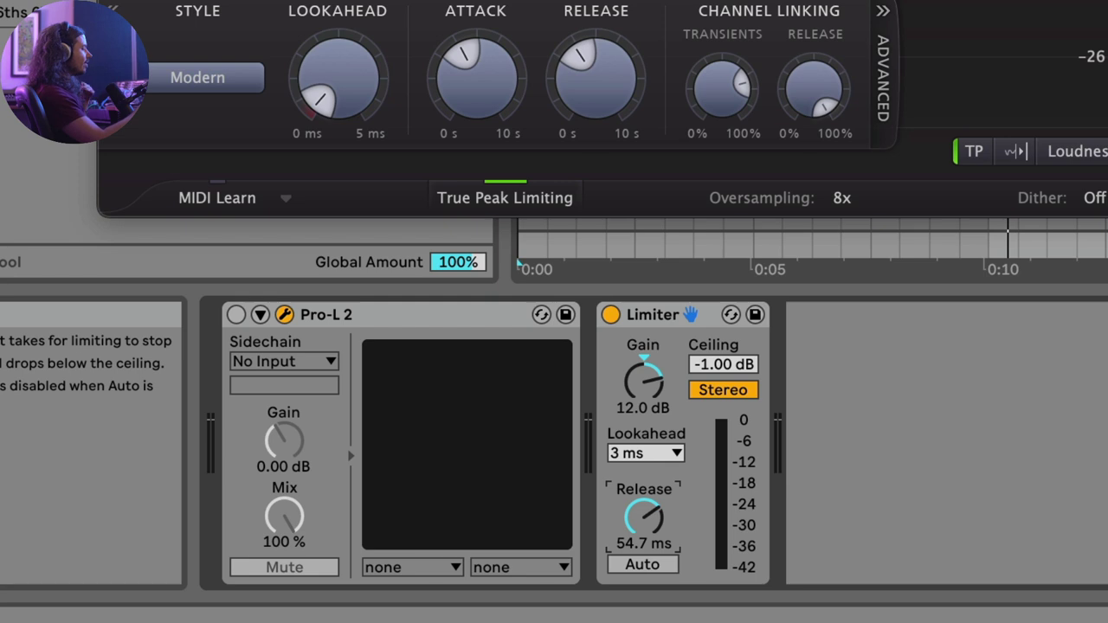
pyautogui.moveTo(643, 517); pyautogui.dragTo(645, 589)
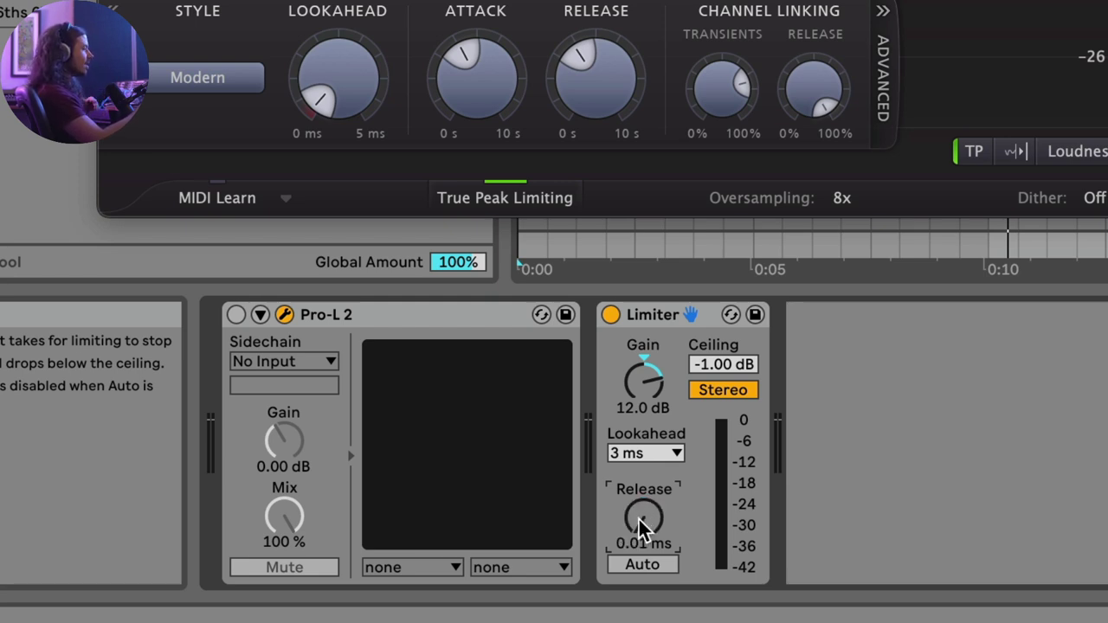
pyautogui.moveTo(638, 517)
pyautogui.mouseDown()
pyautogui.moveTo(639, 492)
pyautogui.moveTo(638, 520)
pyautogui.moveTo(651, 517)
pyautogui.moveTo(651, 467)
pyautogui.moveTo(651, 516)
pyautogui.moveTo(651, 500)
pyautogui.mouseUp()
pyautogui.moveTo(644, 518); pyautogui.dragTo(643, 491)
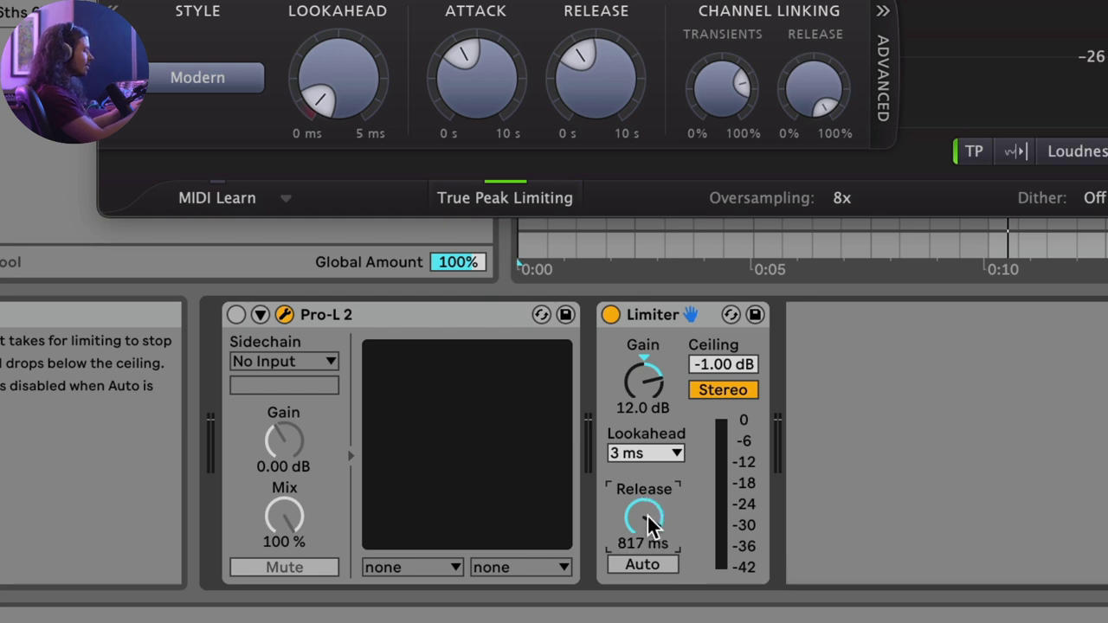
pyautogui.press('space')
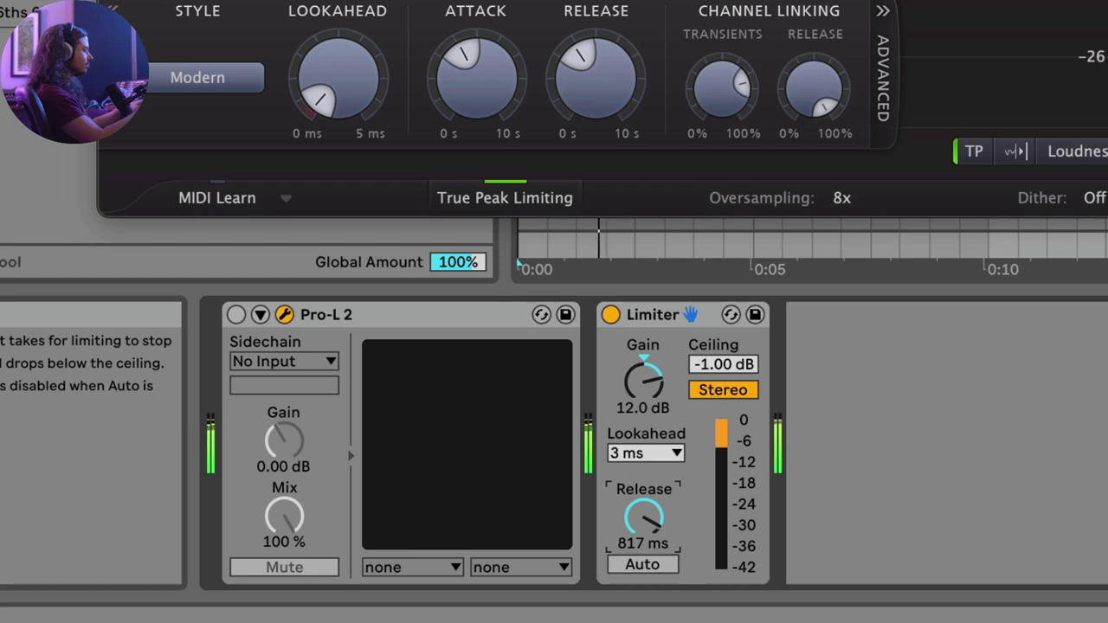
pyautogui.moveTo(643, 518); pyautogui.dragTo(643, 577)
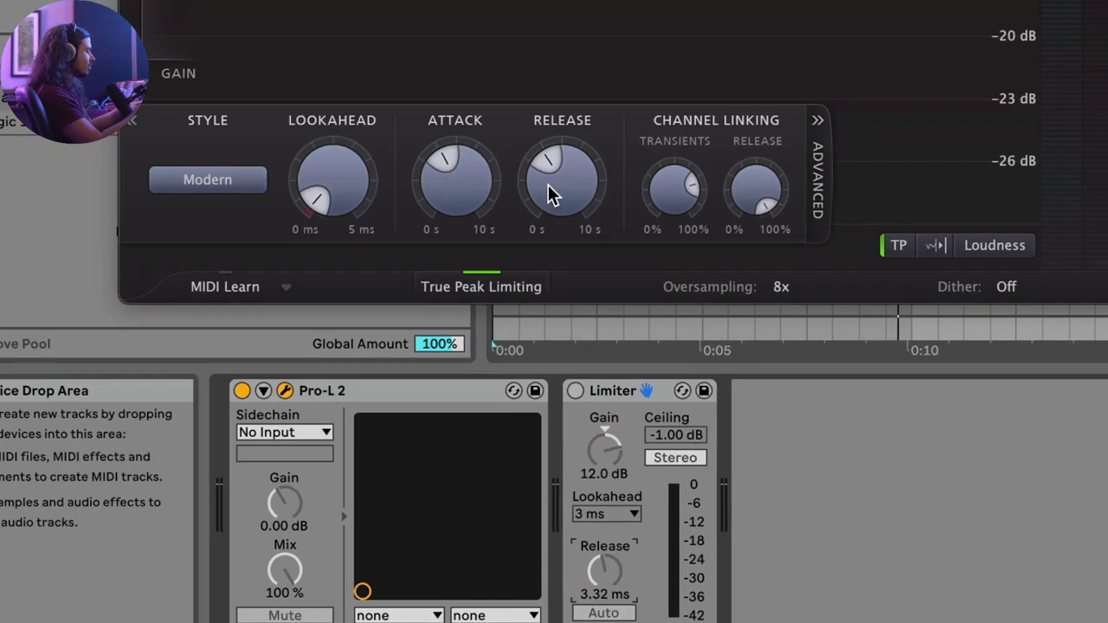
# - Lower Pro-L 2's release to 10 ms while auditioning the mix, and stop playback
pyautogui.moveTo(608, 95)
pyautogui.moveTo(468, 470)
pyautogui.mouseDown()
pyautogui.moveTo(458, 451)
pyautogui.moveTo(436, 481)
pyautogui.mouseUp()
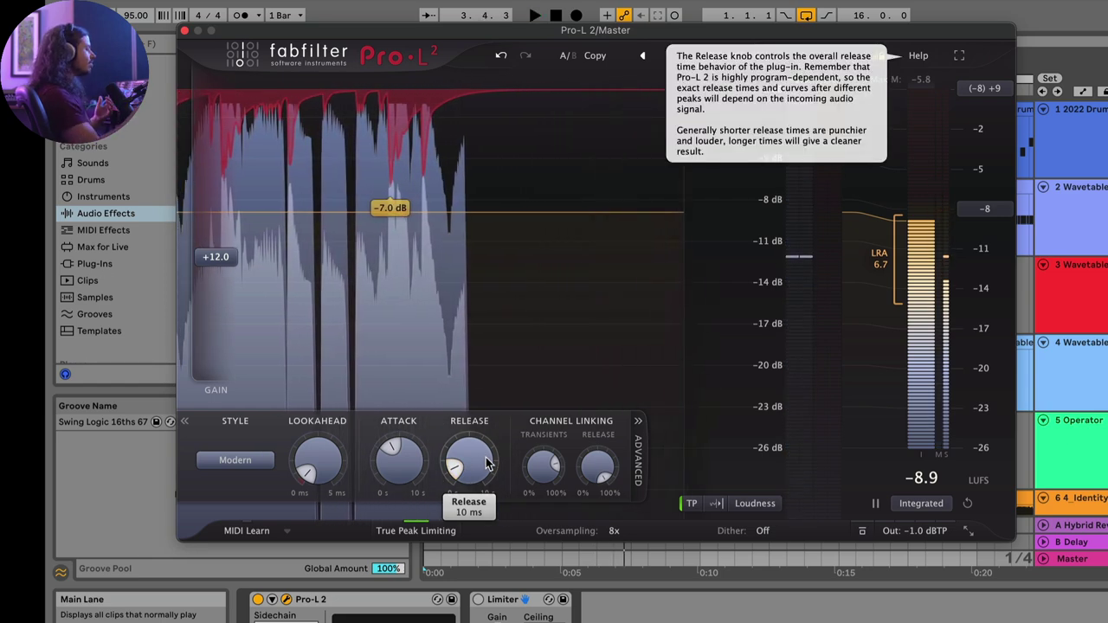
pyautogui.press('space')
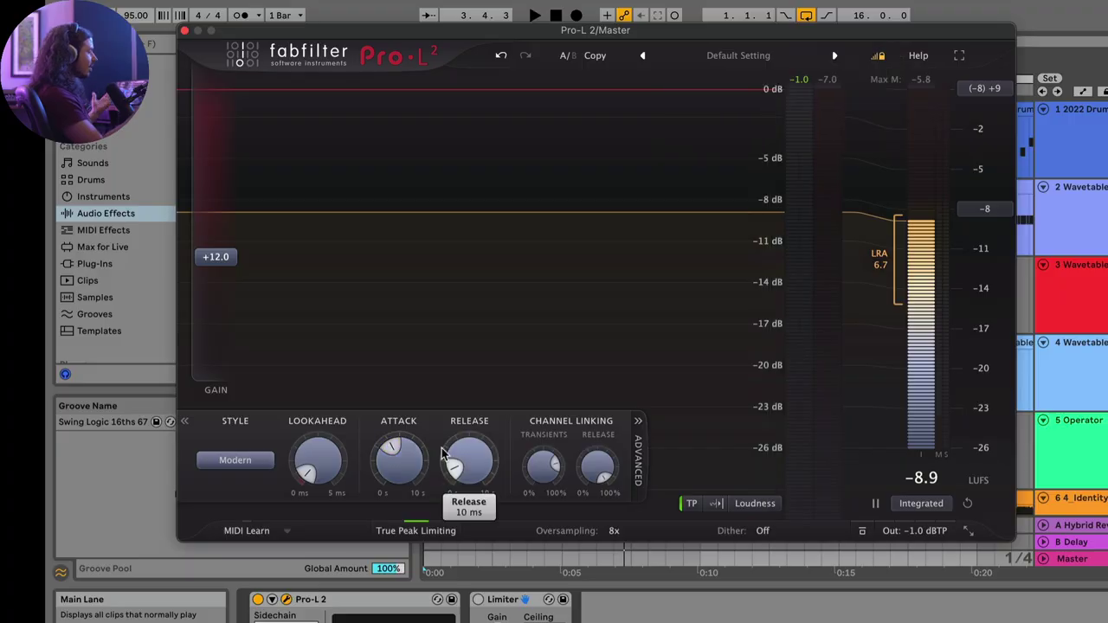
# - Try Pro-L 2's attack at its minimum of 0.0 ms while auditioning the mix
pyautogui.moveTo(386, 441)
pyautogui.mouseDown()
pyautogui.moveTo(386, 420)
pyautogui.moveTo(386, 438)
pyautogui.mouseUp()
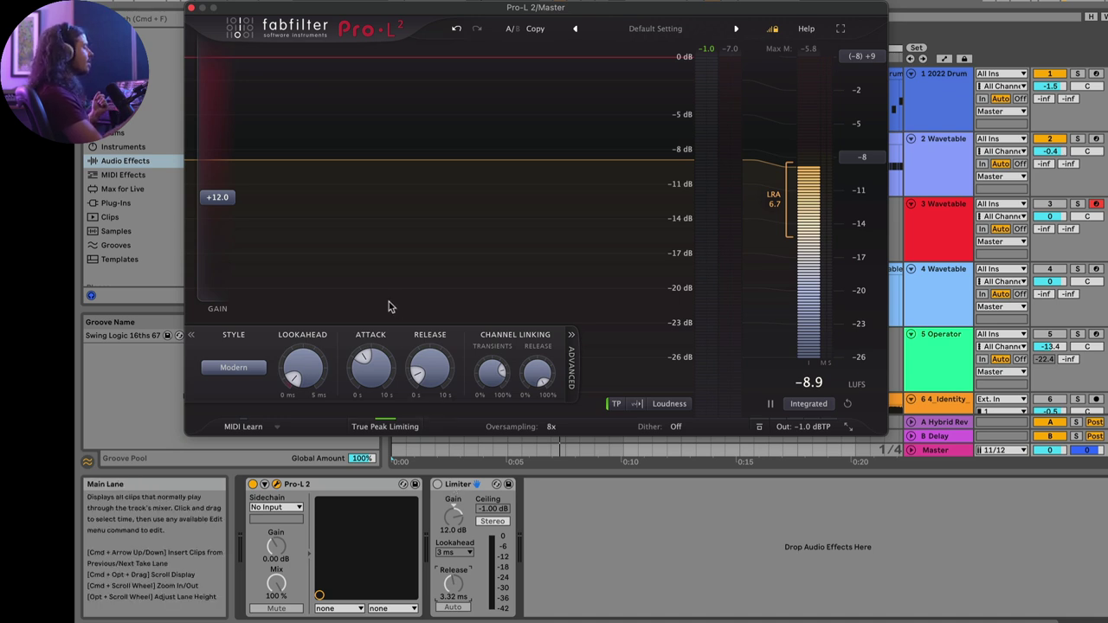
pyautogui.moveTo(356, 373); pyautogui.dragTo(349, 351)
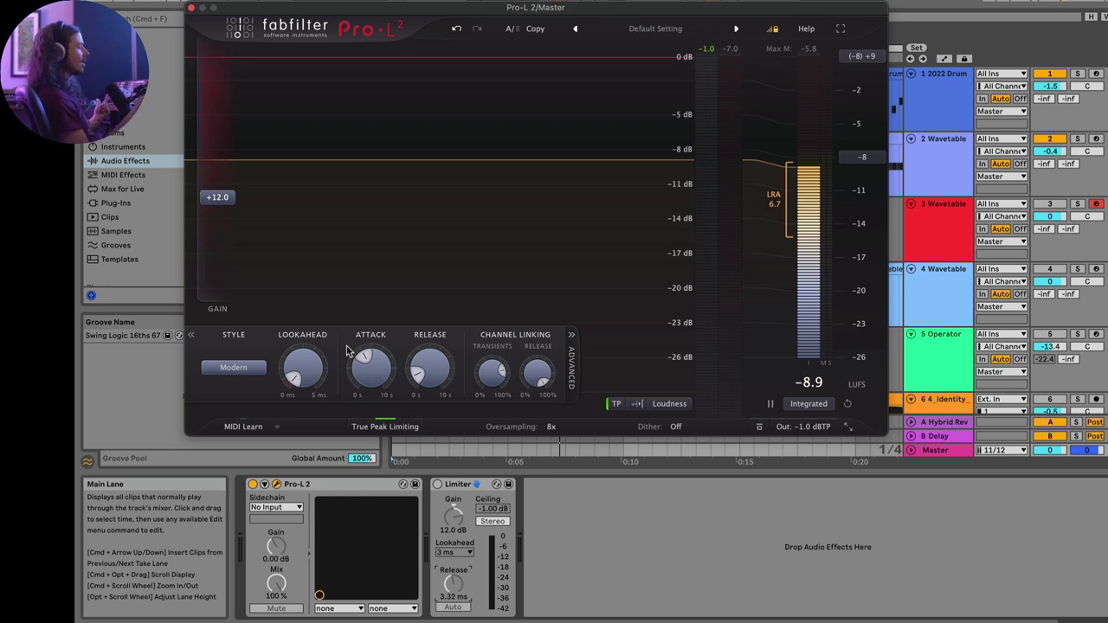
pyautogui.moveTo(363, 358)
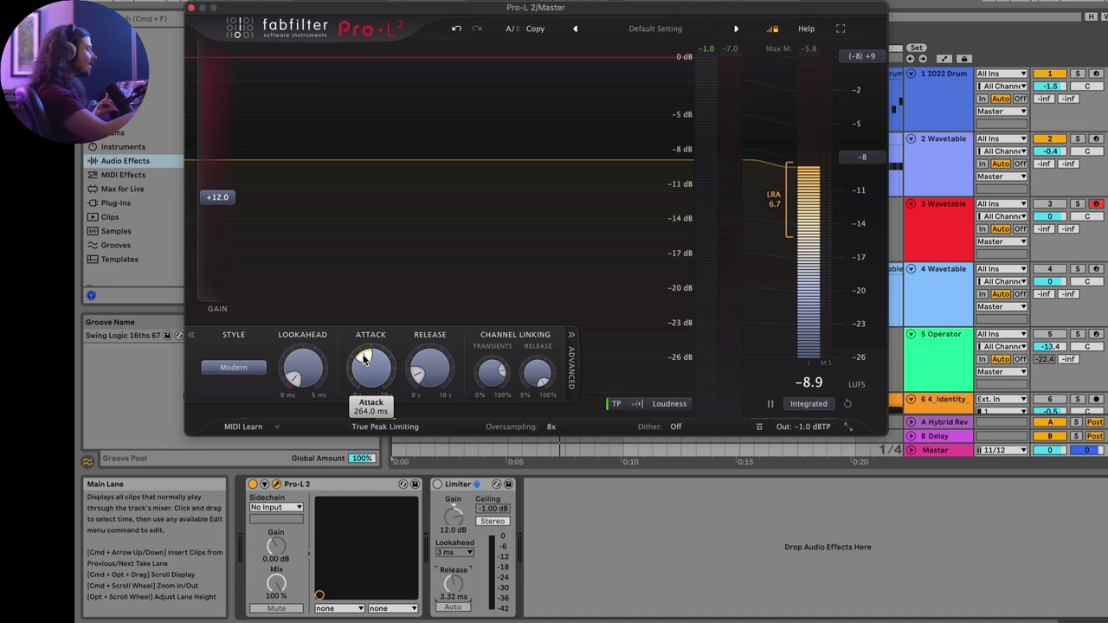
pyautogui.moveTo(363, 358); pyautogui.dragTo(338, 400)
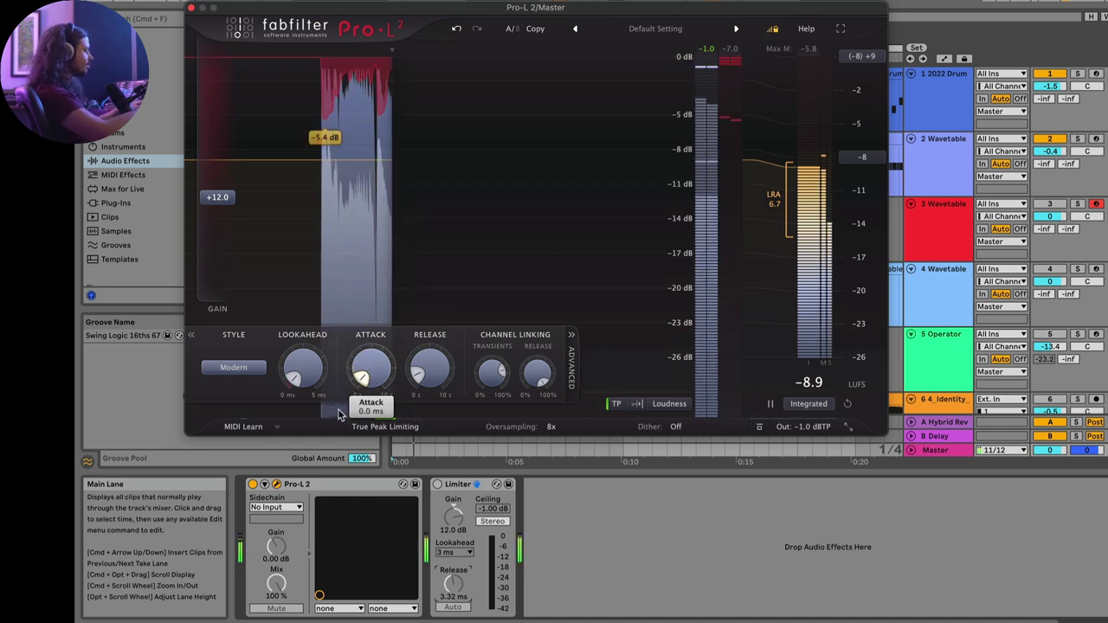
# - Raise Pro-L 2's release and audition the mix with the attack set to 0.3 ms
pyautogui.moveTo(414, 364)
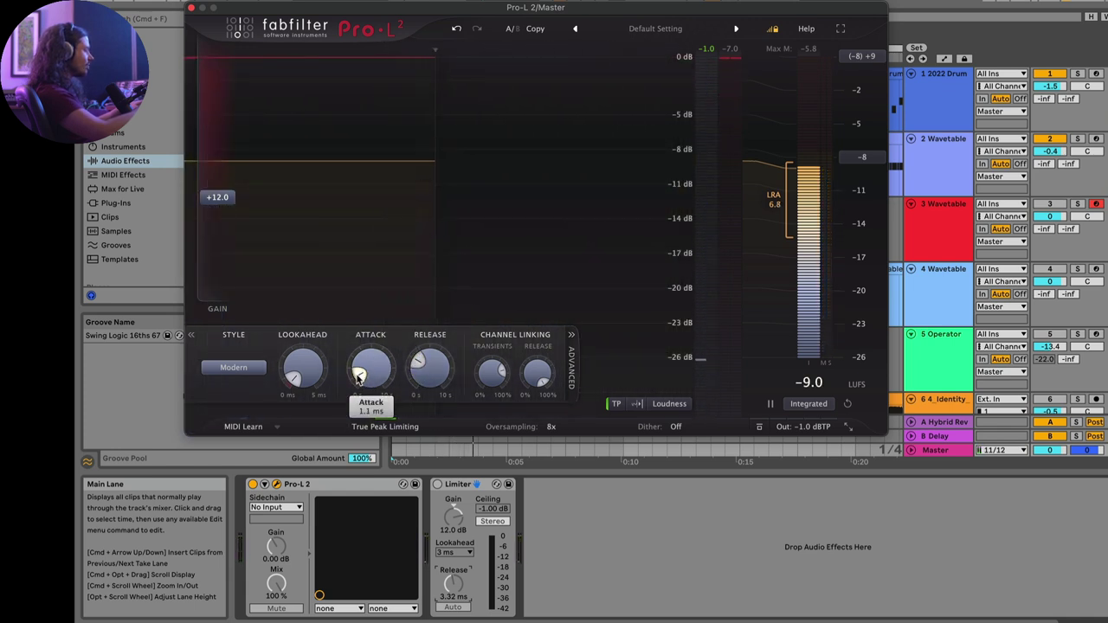
pyautogui.moveTo(365, 373); pyautogui.dragTo(354, 390)
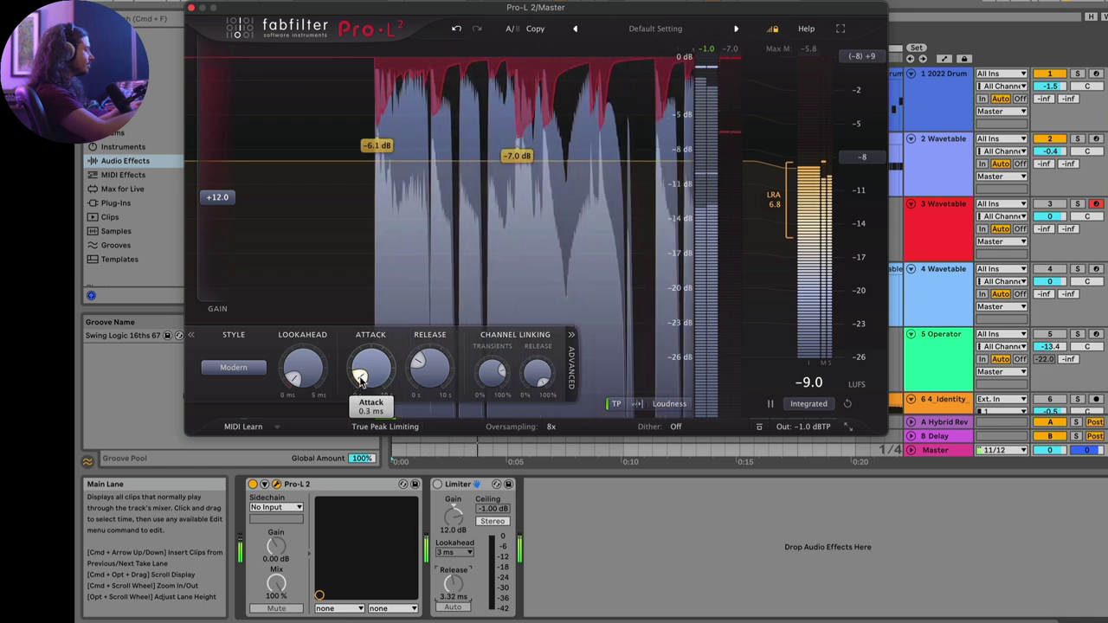
pyautogui.moveTo(360, 379)
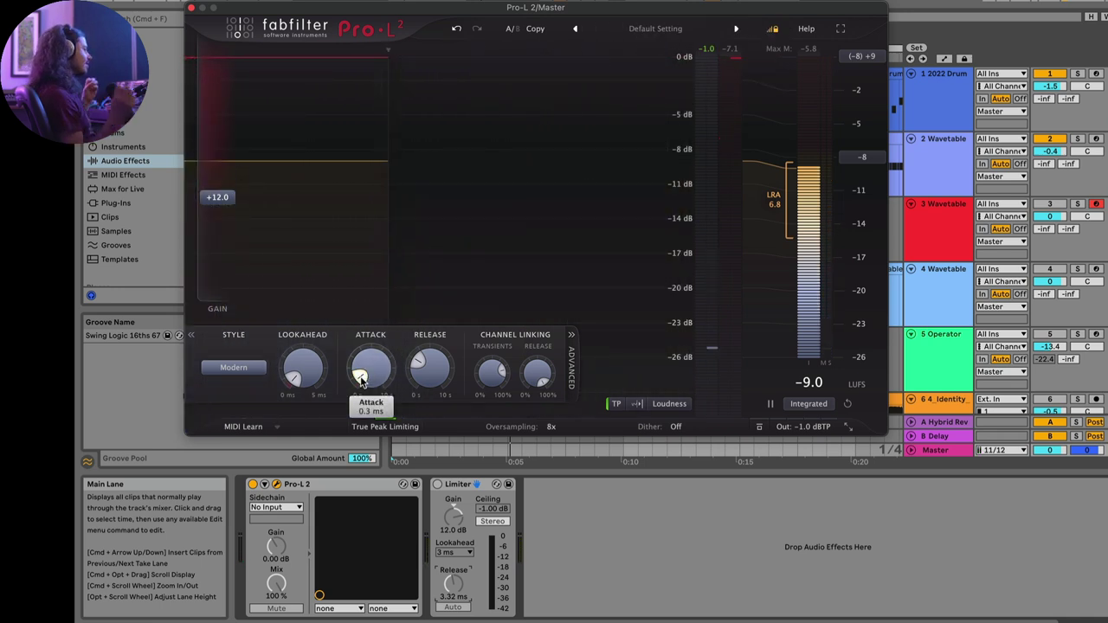
# - Raise Pro-L 2's attack to 233.5 ms and read the help text for the Attack knob
pyautogui.moveTo(361, 378); pyautogui.dragTo(351, 348)
pyautogui.moveTo(331, 390); pyautogui.dragTo(329, 362)
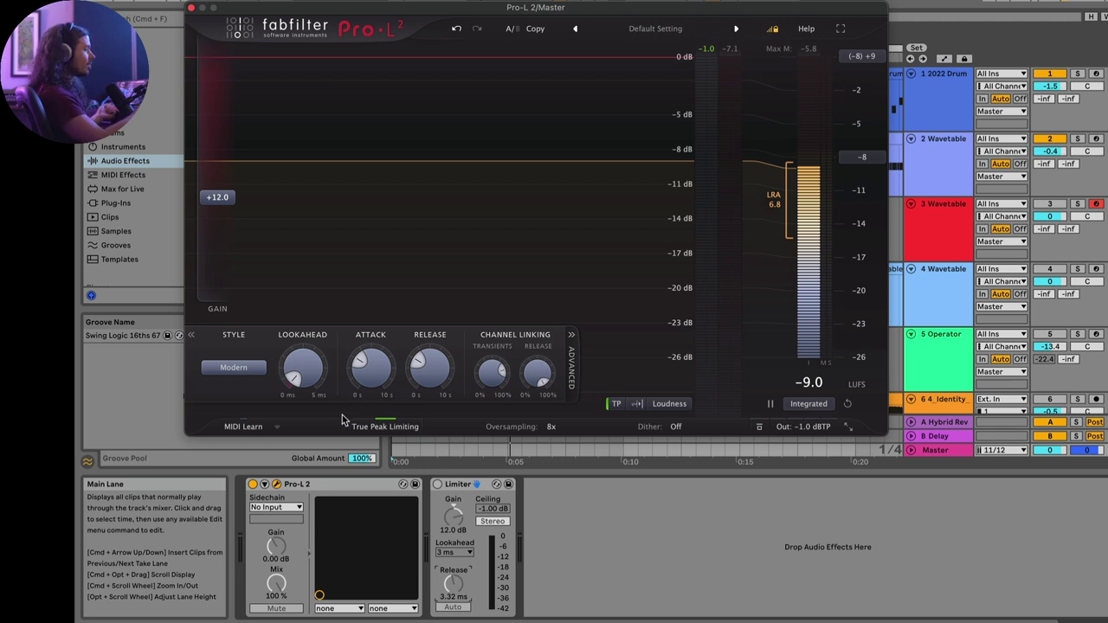
pyautogui.moveTo(361, 368)
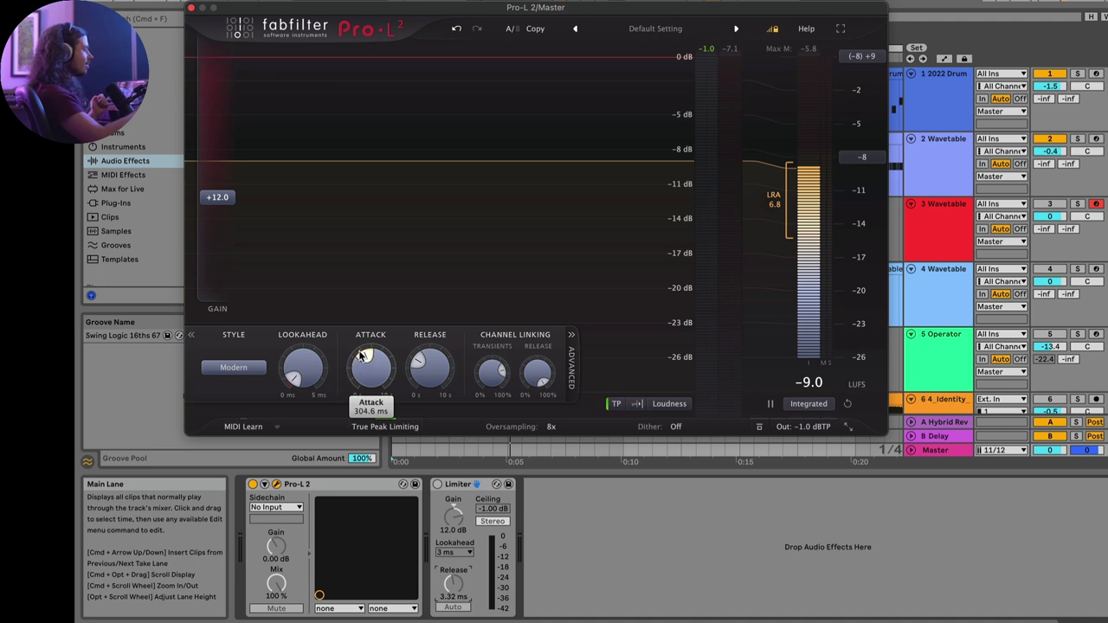
pyautogui.scroll(-3, 361, 356)
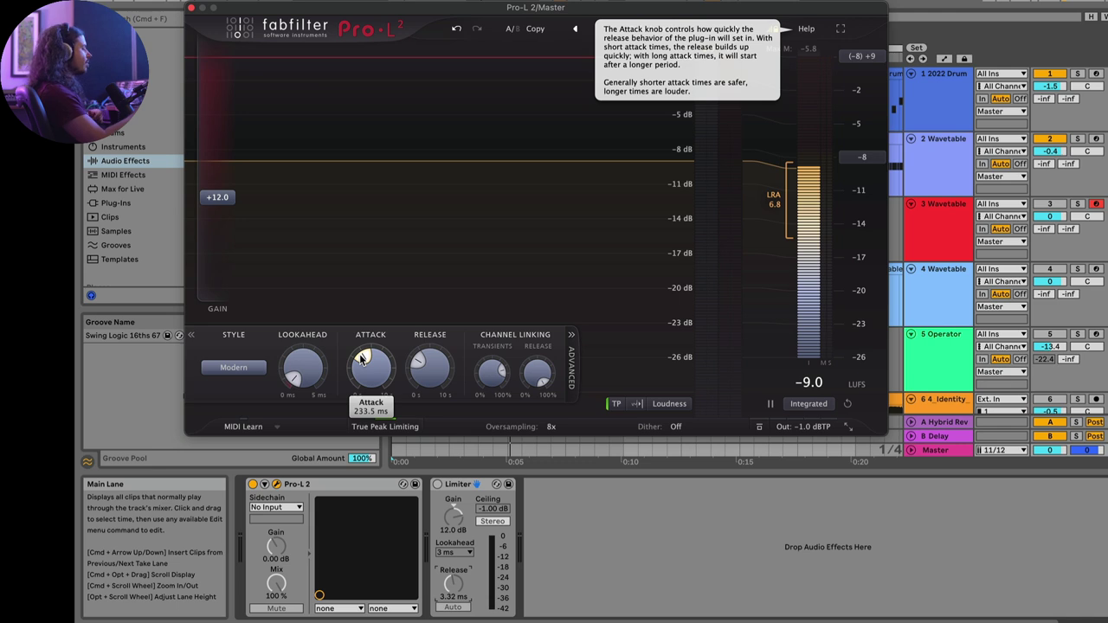
# - Compare Pro-L 2's attack at 0.5 ms and 369.6 ms during playback, and settle on 248.8 ms
pyautogui.moveTo(362, 357); pyautogui.dragTo(361, 381)
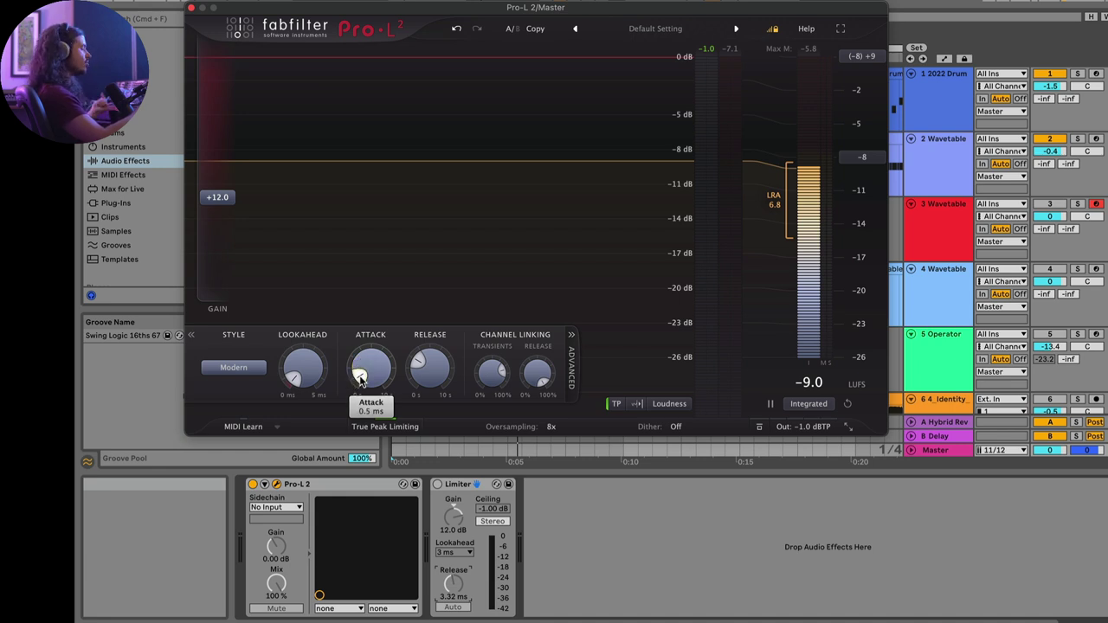
pyautogui.press('space')
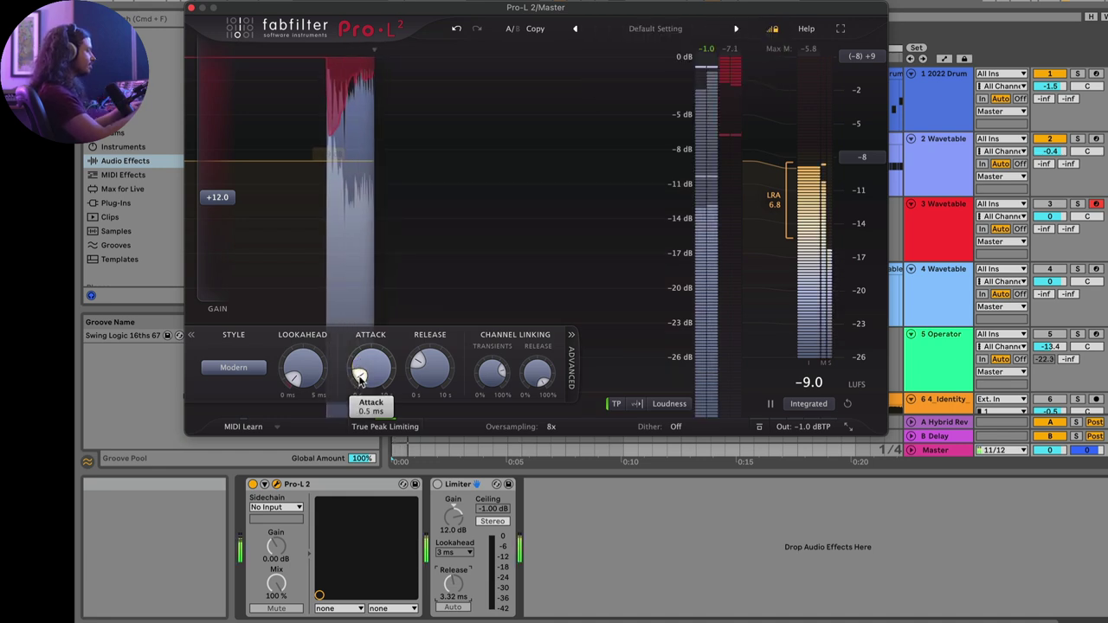
pyautogui.moveTo(360, 379); pyautogui.dragTo(360, 338)
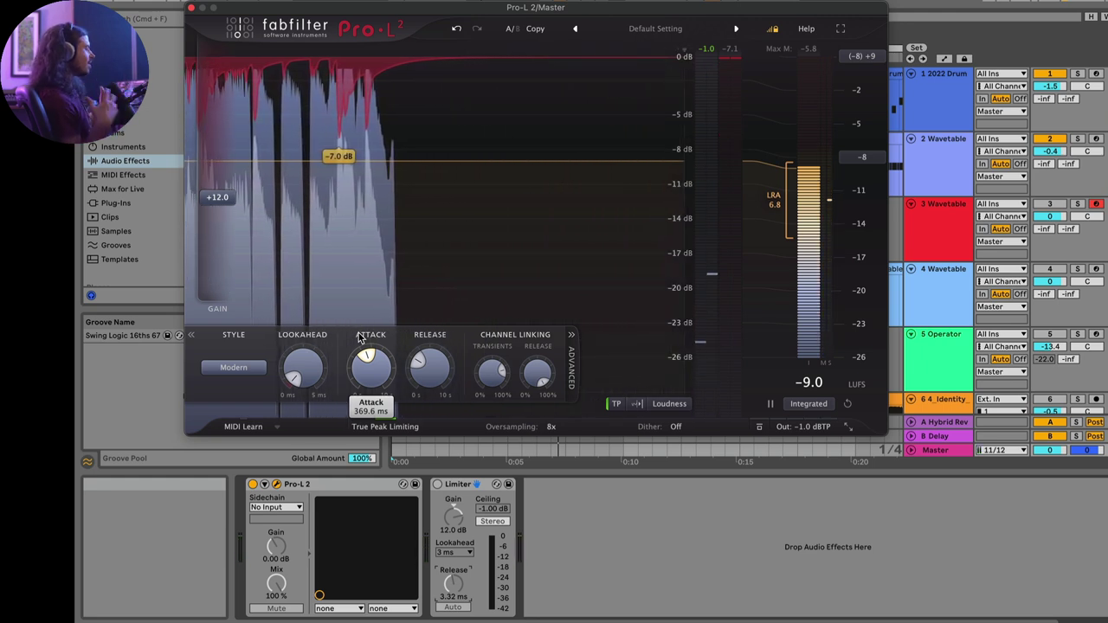
pyautogui.press('space')
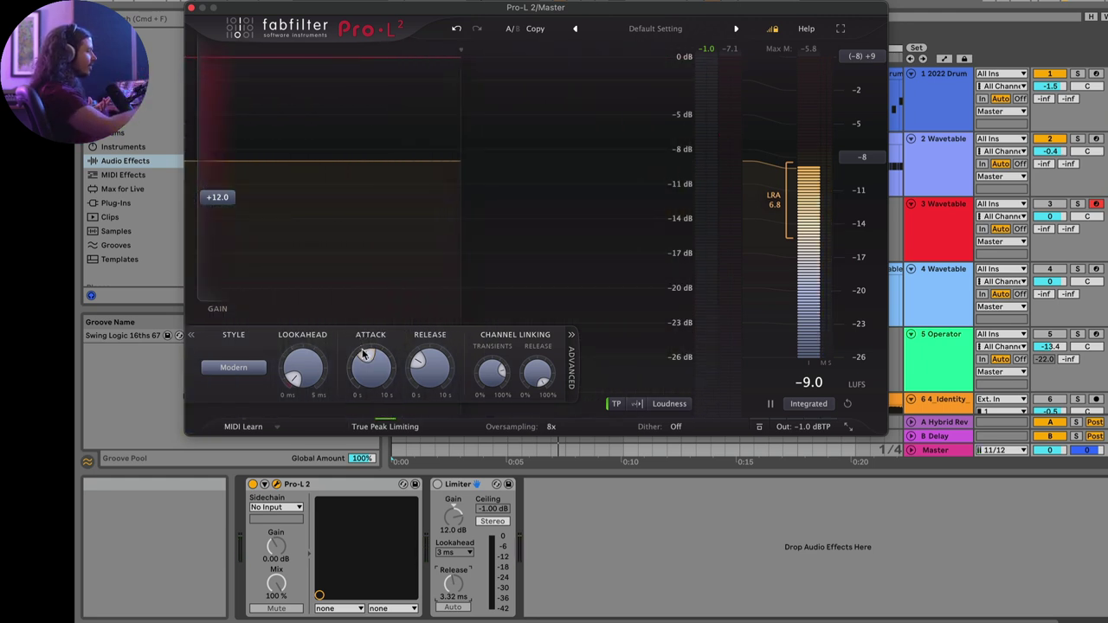
pyautogui.moveTo(362, 351)
pyautogui.mouseDown()
pyautogui.moveTo(344, 405)
pyautogui.moveTo(360, 352)
pyautogui.moveTo(361, 362)
pyautogui.mouseUp()
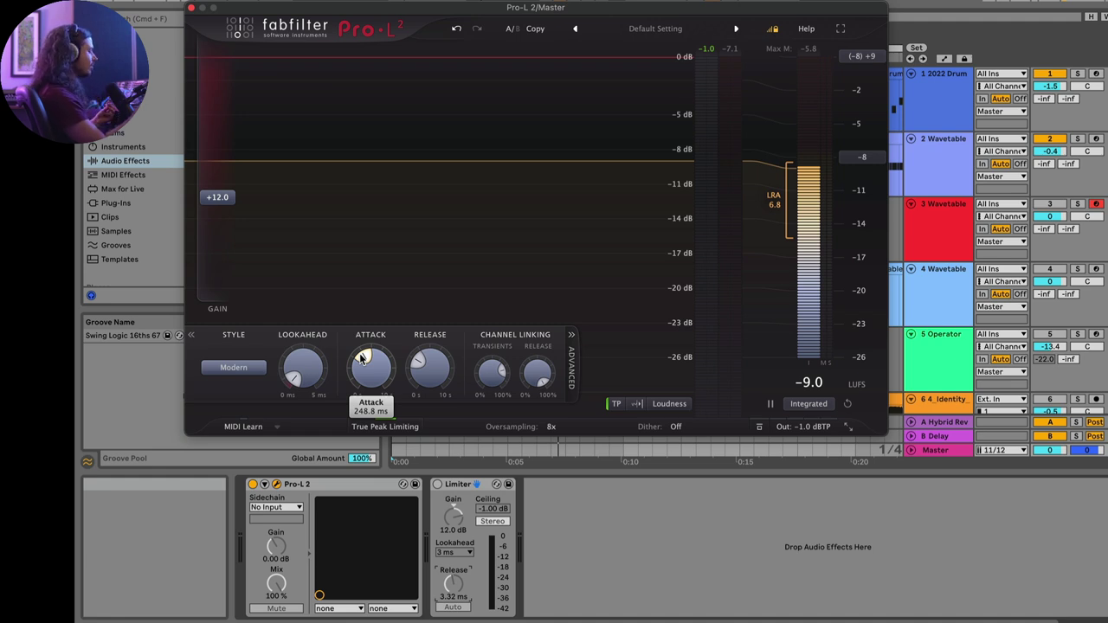
# - Set Pro-L 2's attack to 264.9 ms and switch its limiting style to Aggressive
pyautogui.moveTo(361, 358); pyautogui.dragTo(335, 321)
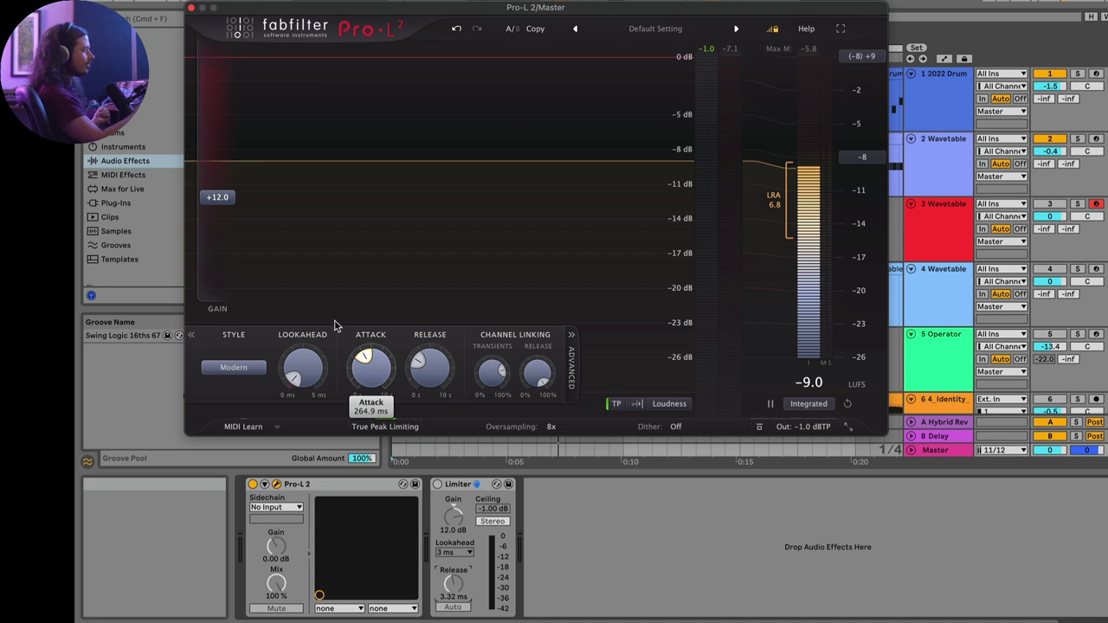
pyautogui.click(219, 369)
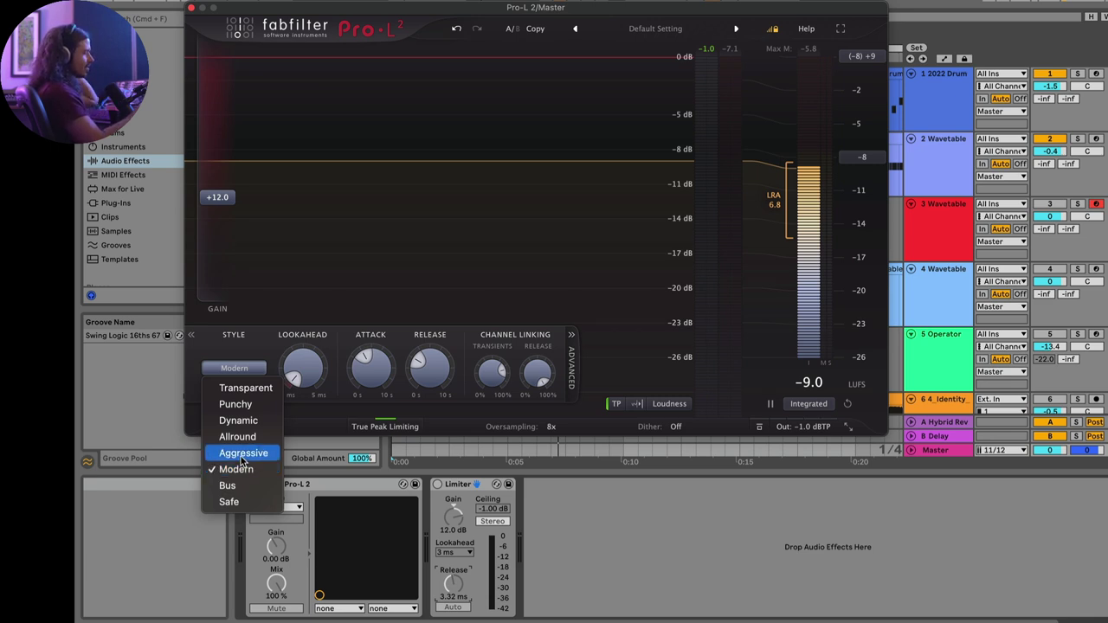
pyautogui.click(243, 454)
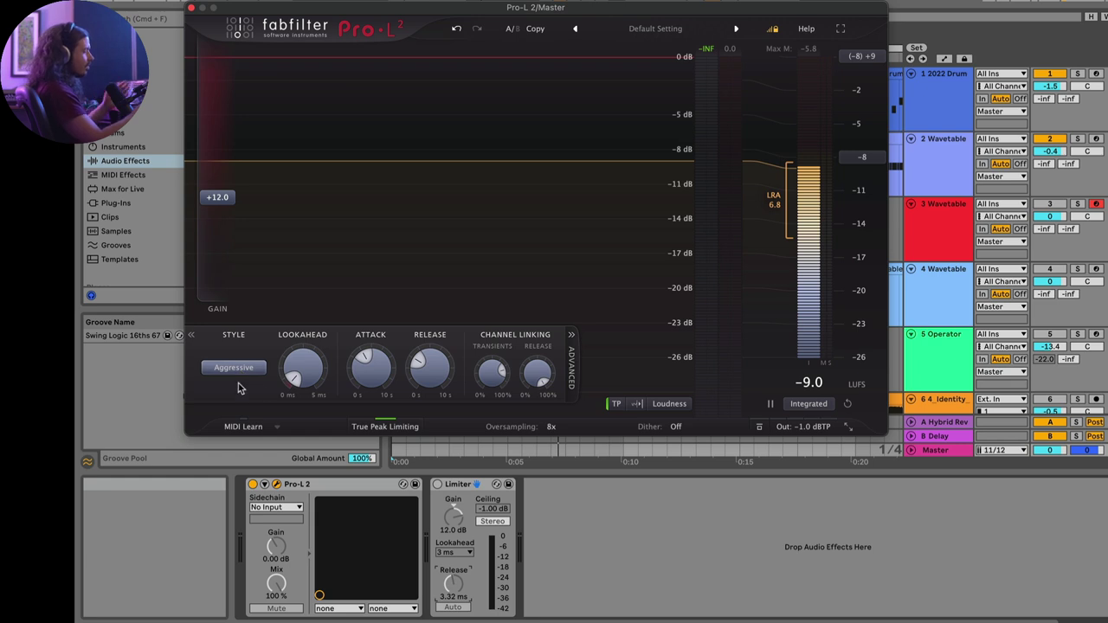
# - Raise Pro-L 2's attack further while auditioning the mix in the Aggressive style, and check the lookahead value
pyautogui.press('space')
pyautogui.moveTo(366, 362); pyautogui.dragTo(367, 347)
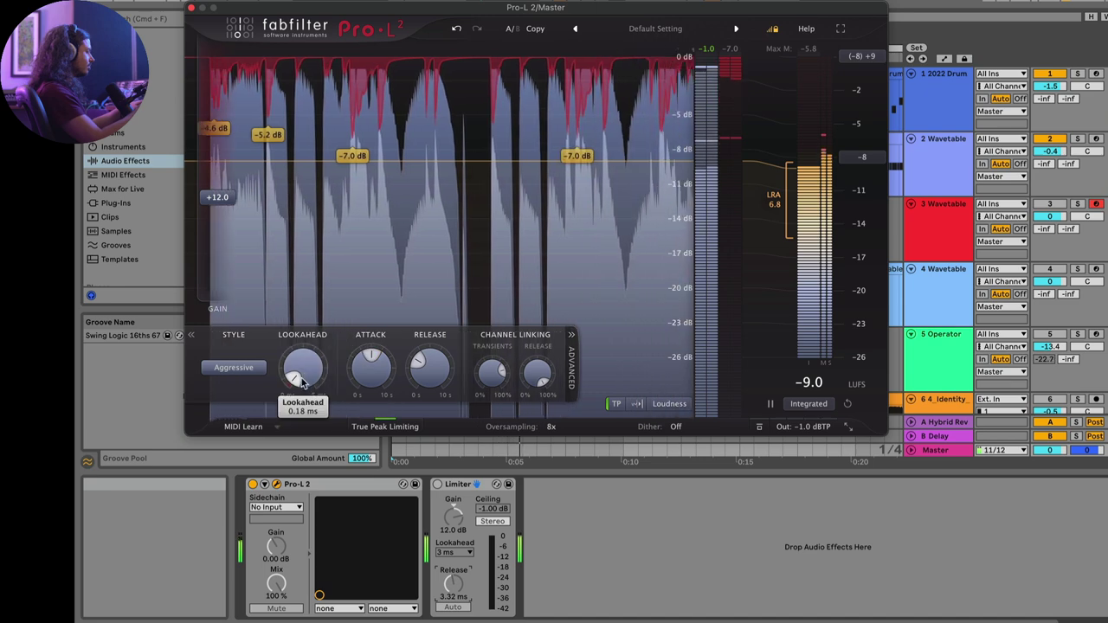
pyautogui.moveTo(304, 381)
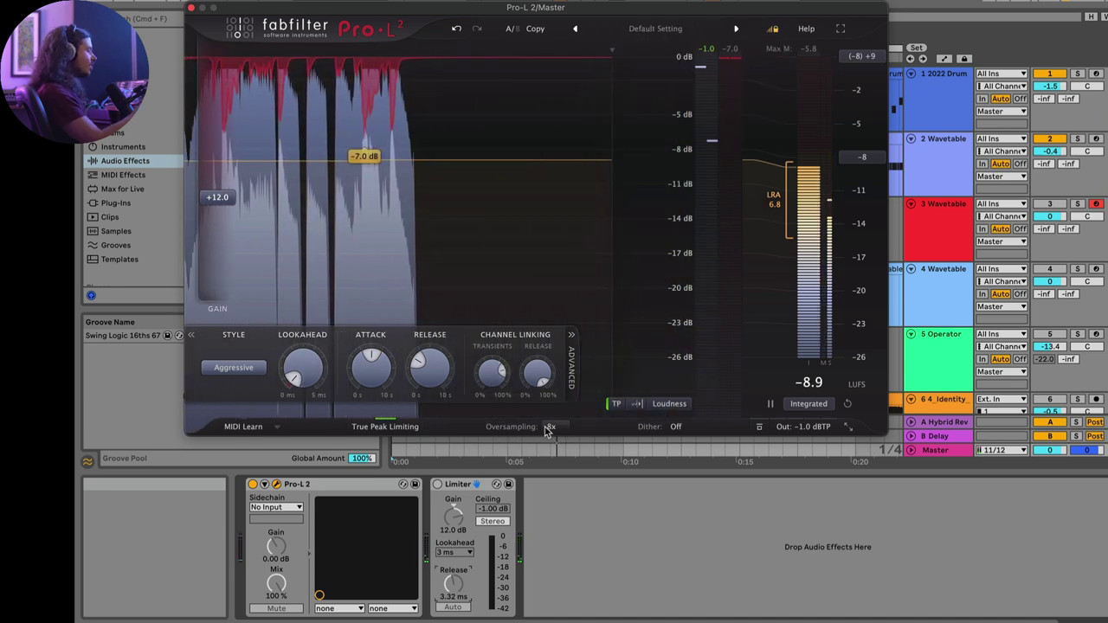
pyautogui.moveTo(551, 430)
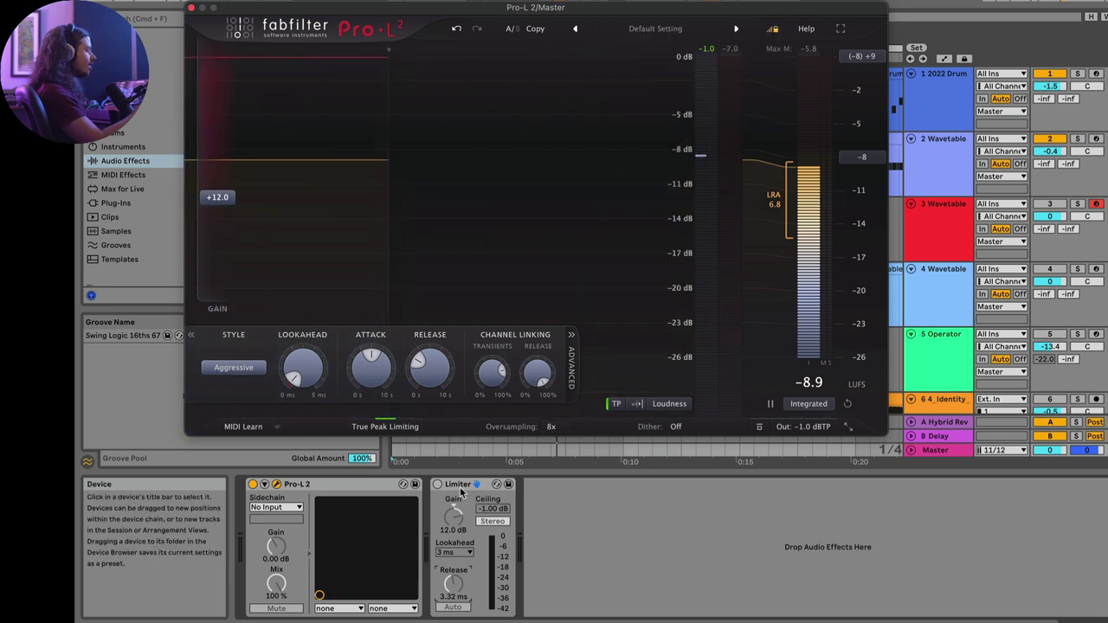
pyautogui.click(459, 485)
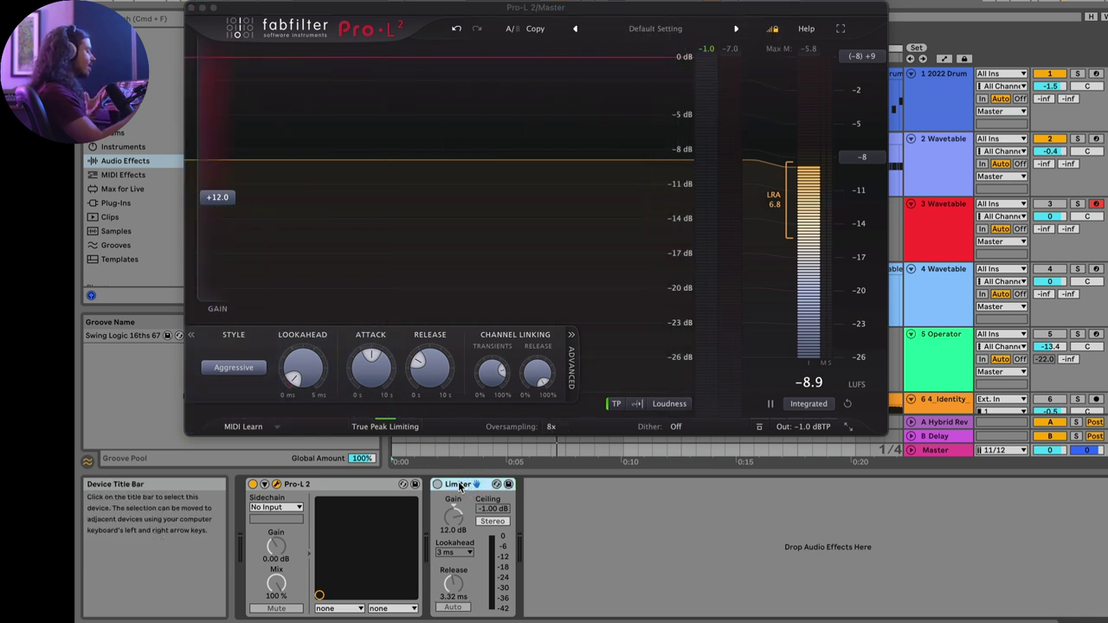
pyautogui.click(551, 427)
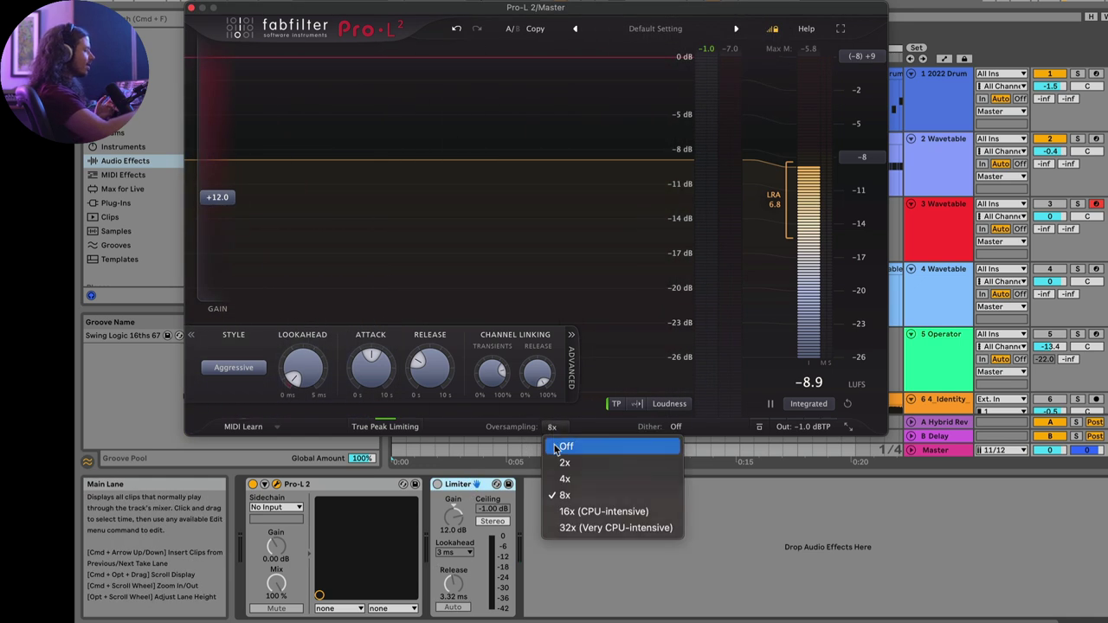
pyautogui.click(558, 446)
pyautogui.press('space')
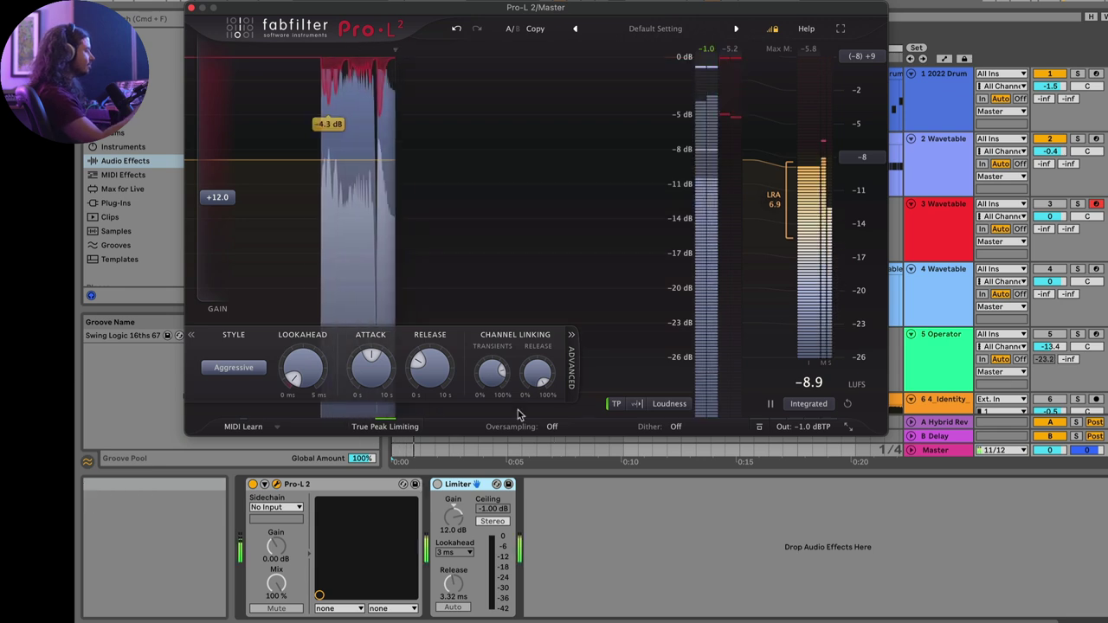
# - Try 32x oversampling in Pro-L 2 during playback to check the CPU load, and turn oversampling back off
pyautogui.moveTo(554, 431)
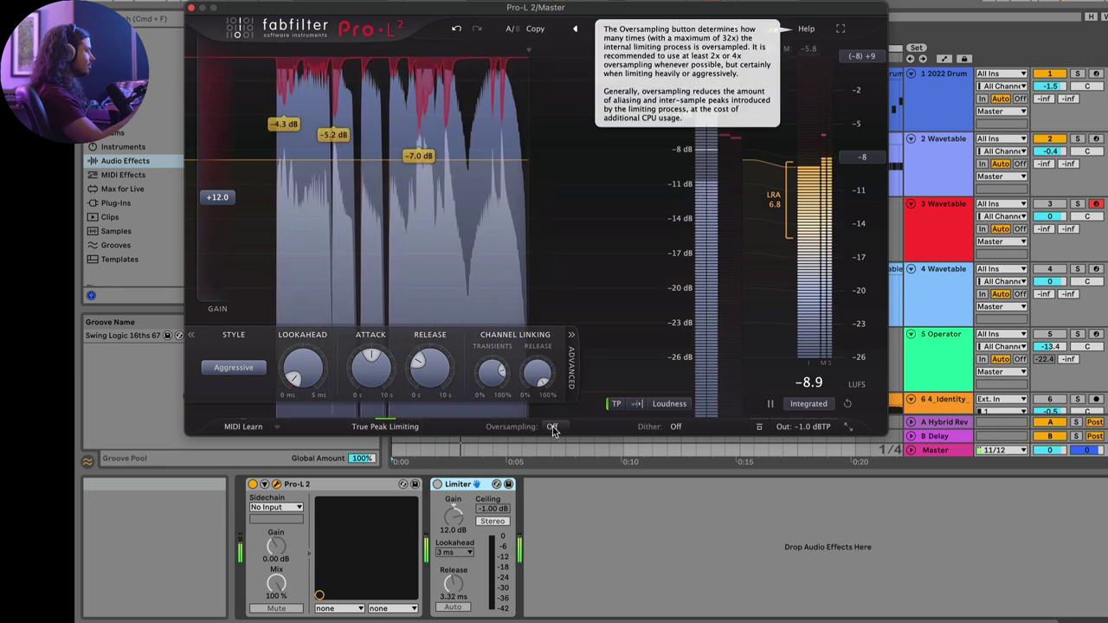
pyautogui.click(554, 427)
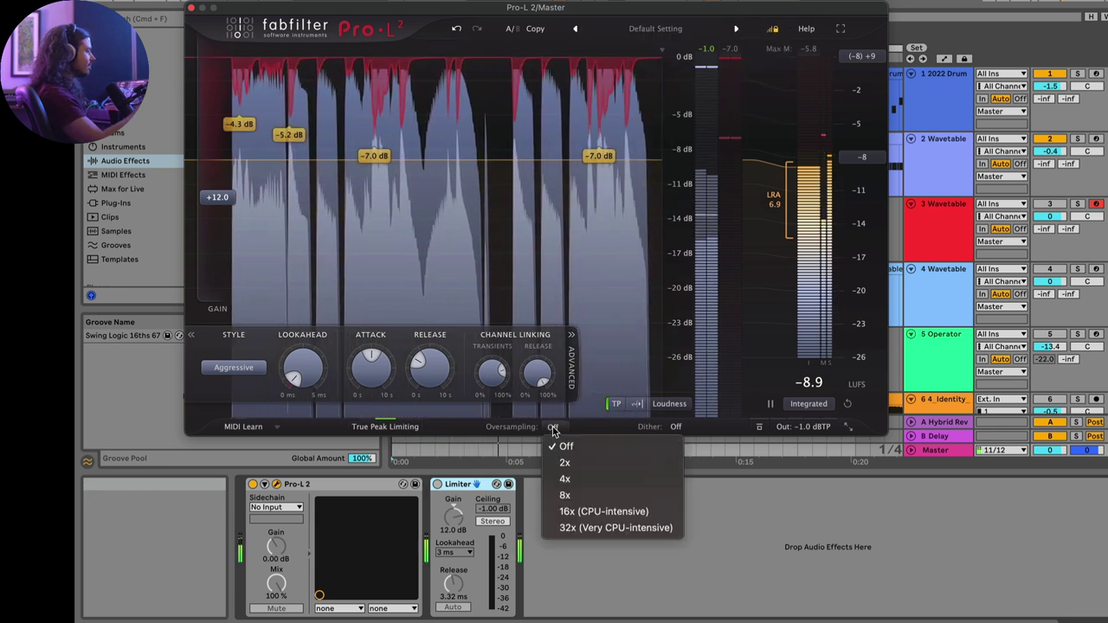
pyautogui.click(589, 530)
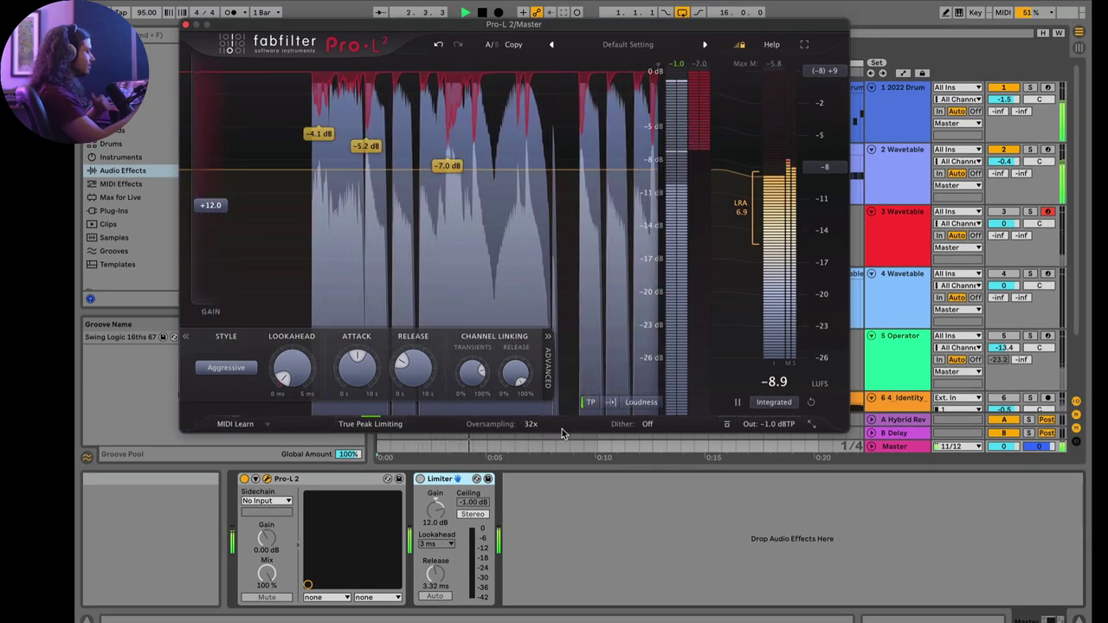
pyautogui.press('space')
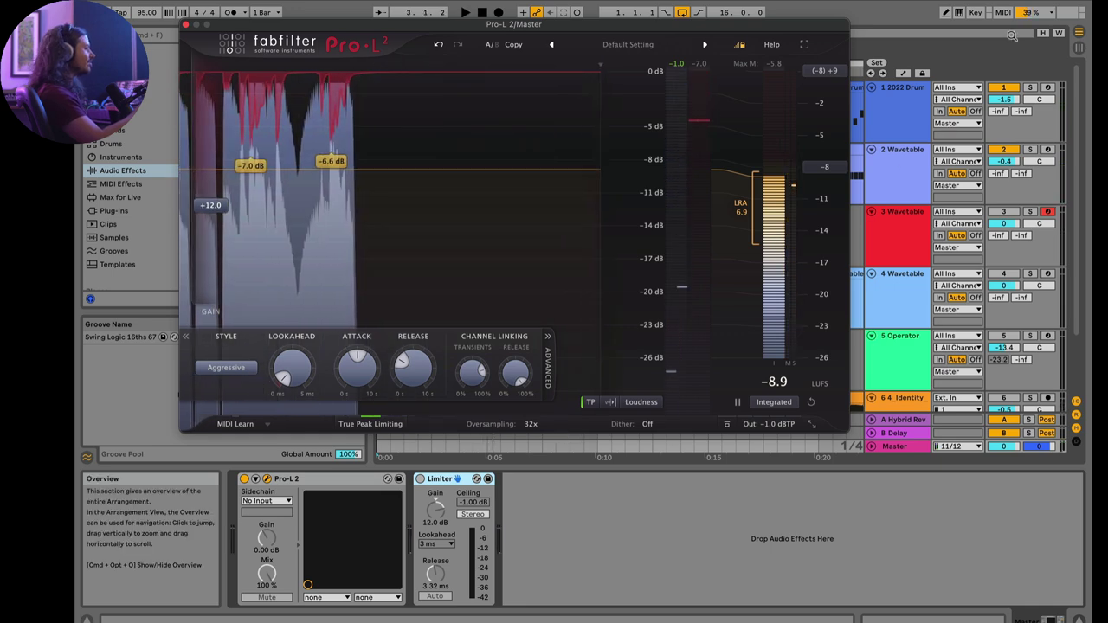
pyautogui.click(530, 425)
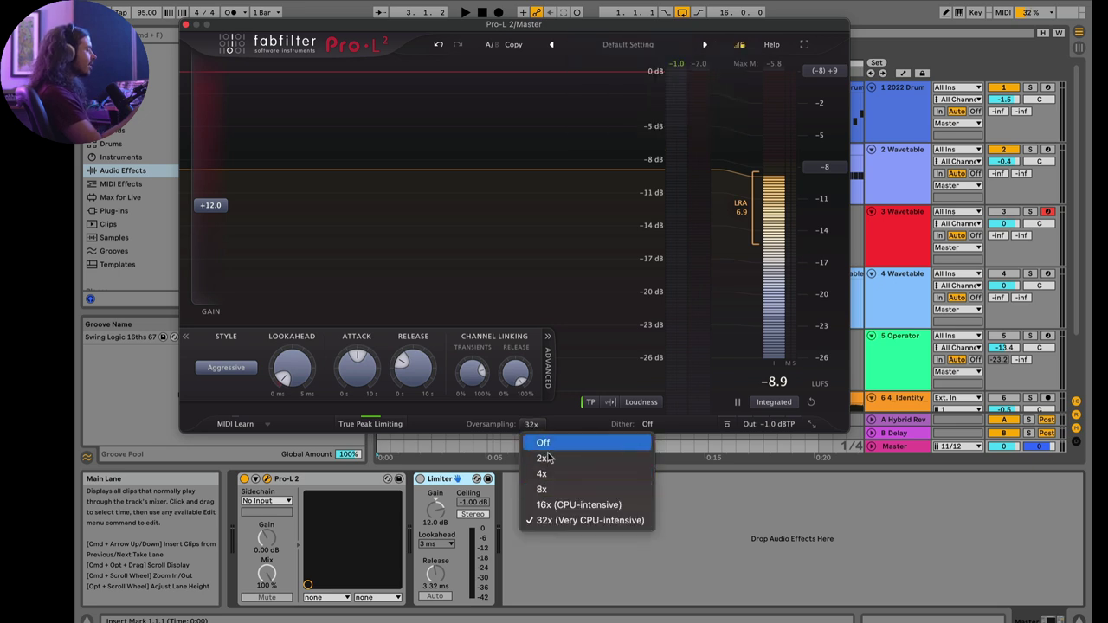
pyautogui.click(542, 446)
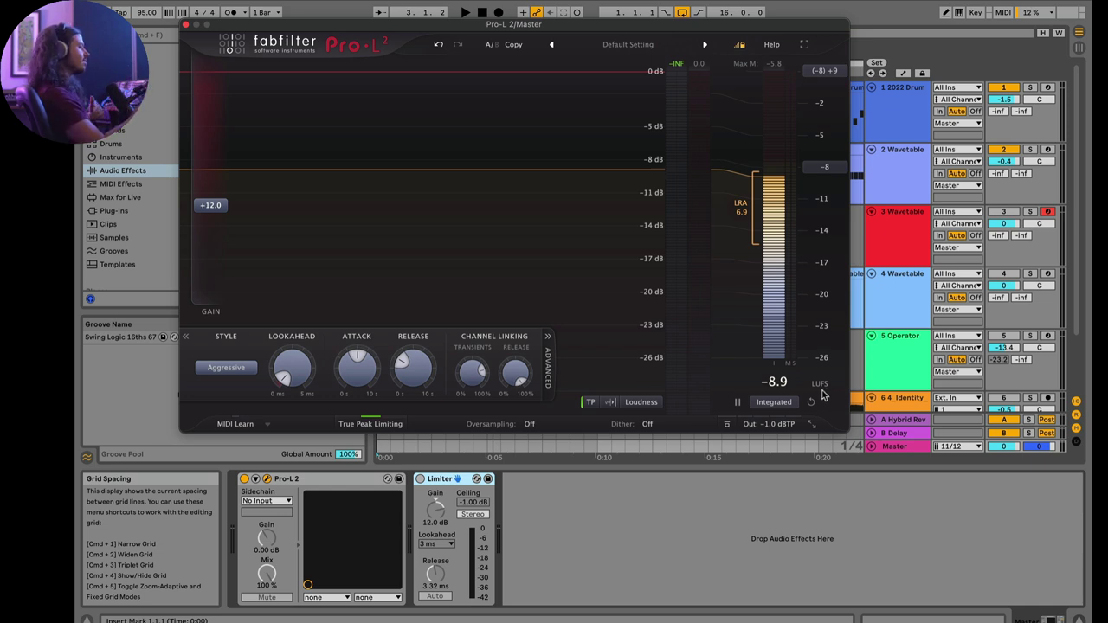
# - Compare the Short Term and Integrated modes of Pro-L 2's loudness meter, ending on Integrated
pyautogui.click(774, 402)
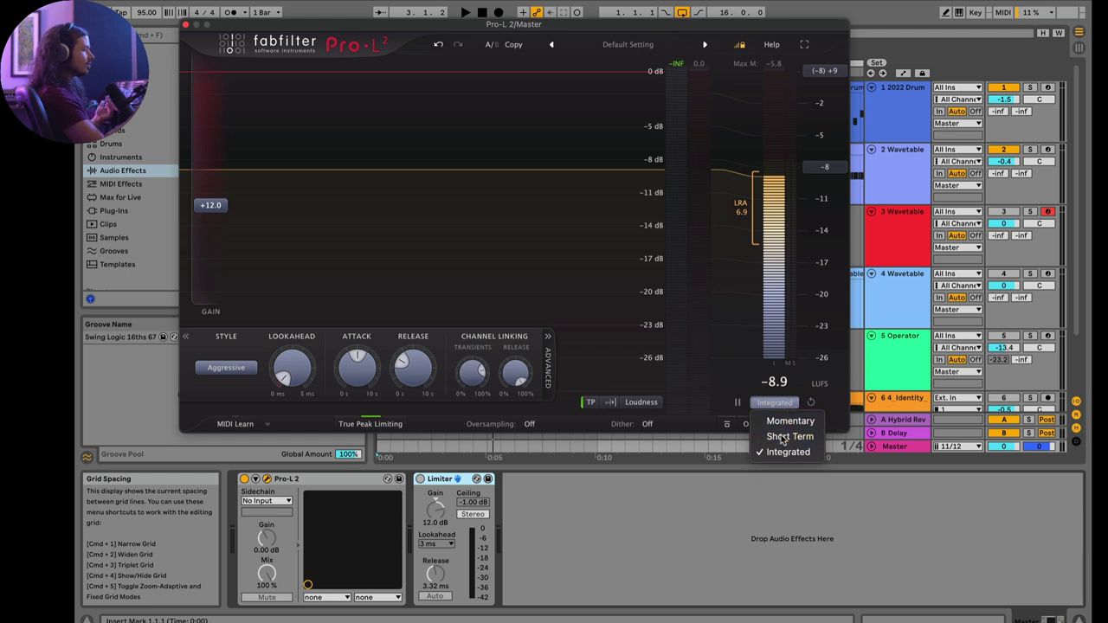
pyautogui.click(782, 437)
pyautogui.click(773, 403)
pyautogui.click(775, 431)
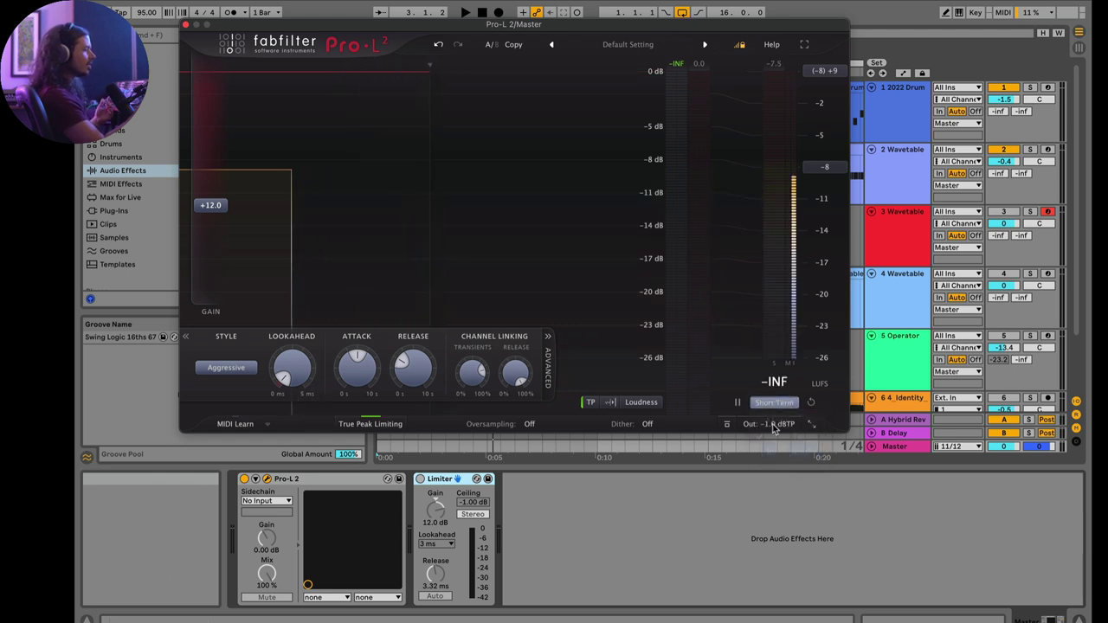
pyautogui.click(773, 403)
pyautogui.click(783, 453)
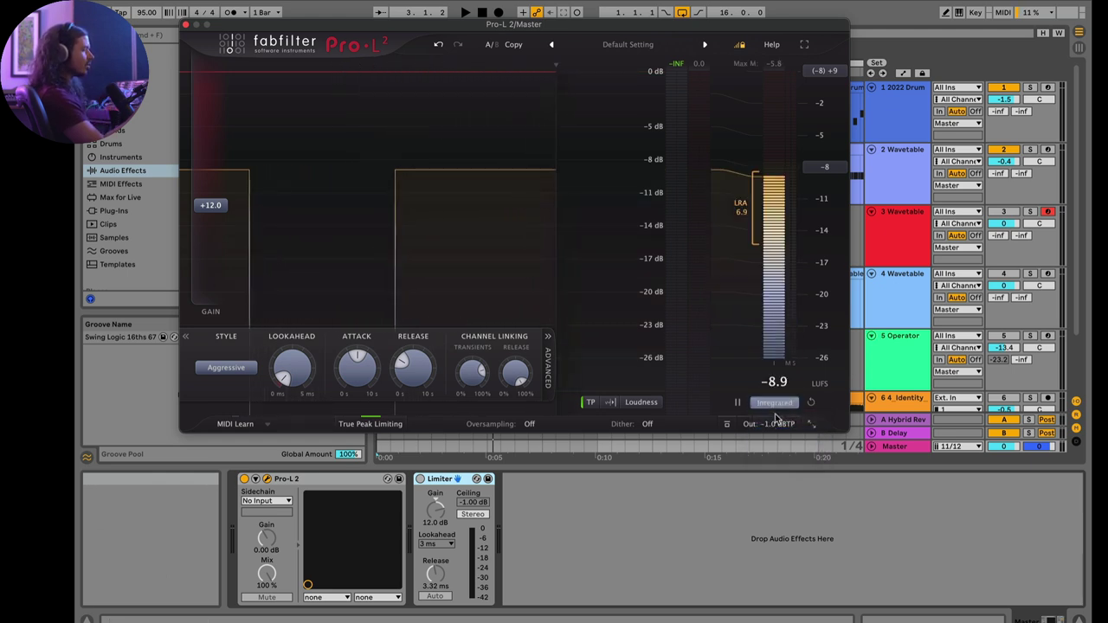
pyautogui.click(773, 403)
pyautogui.click(782, 436)
pyautogui.click(774, 403)
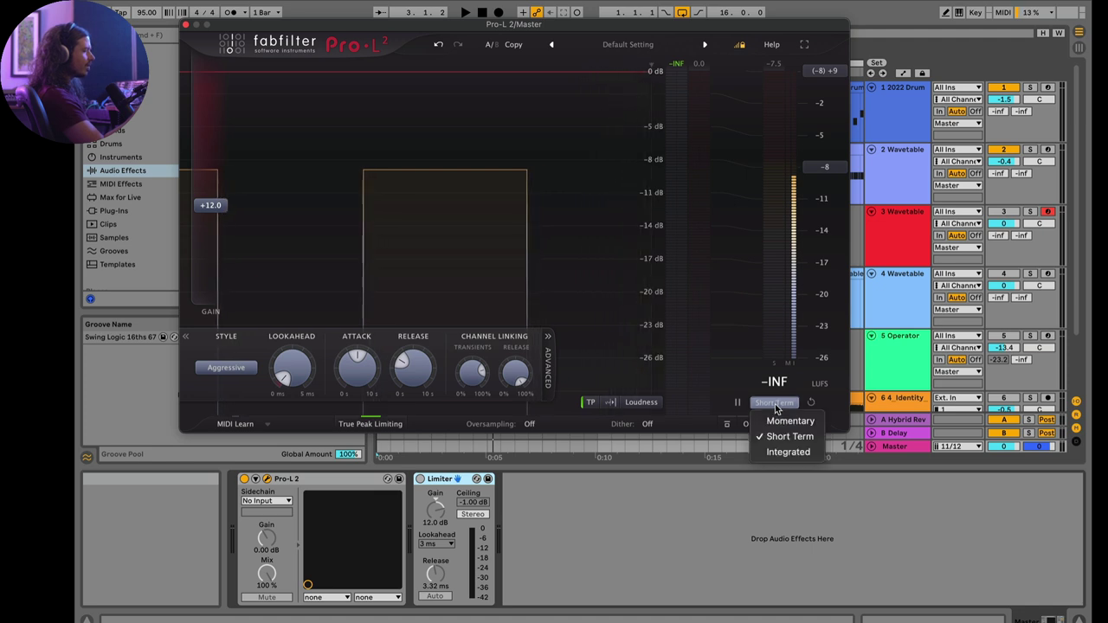
pyautogui.click(775, 453)
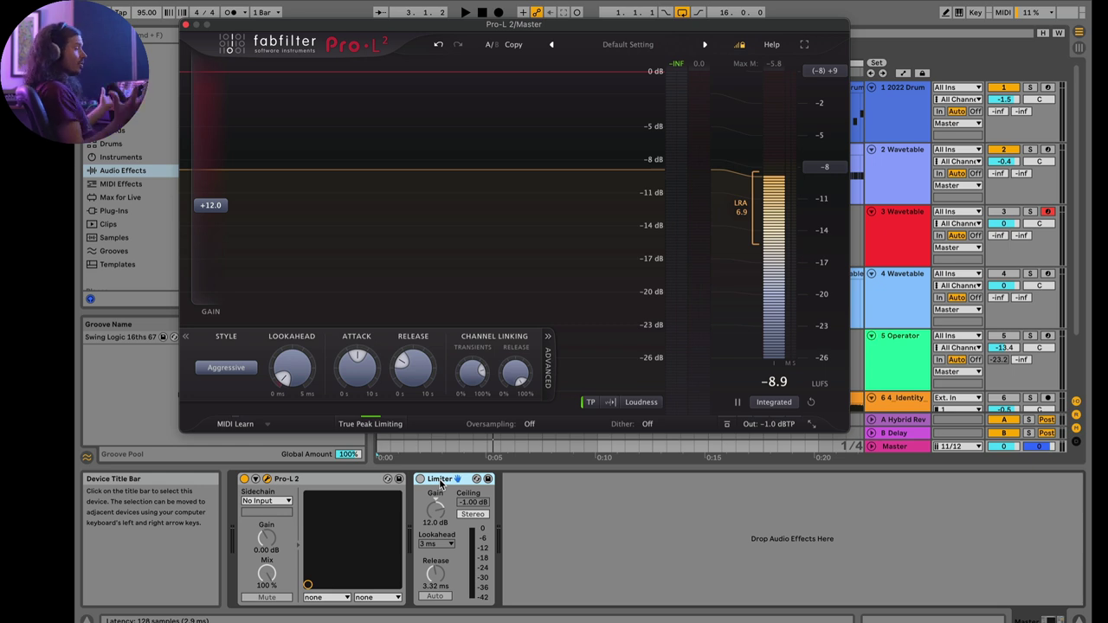
# - Set the stock Limiter's lookahead to 1.5 ms
pyautogui.click(436, 544)
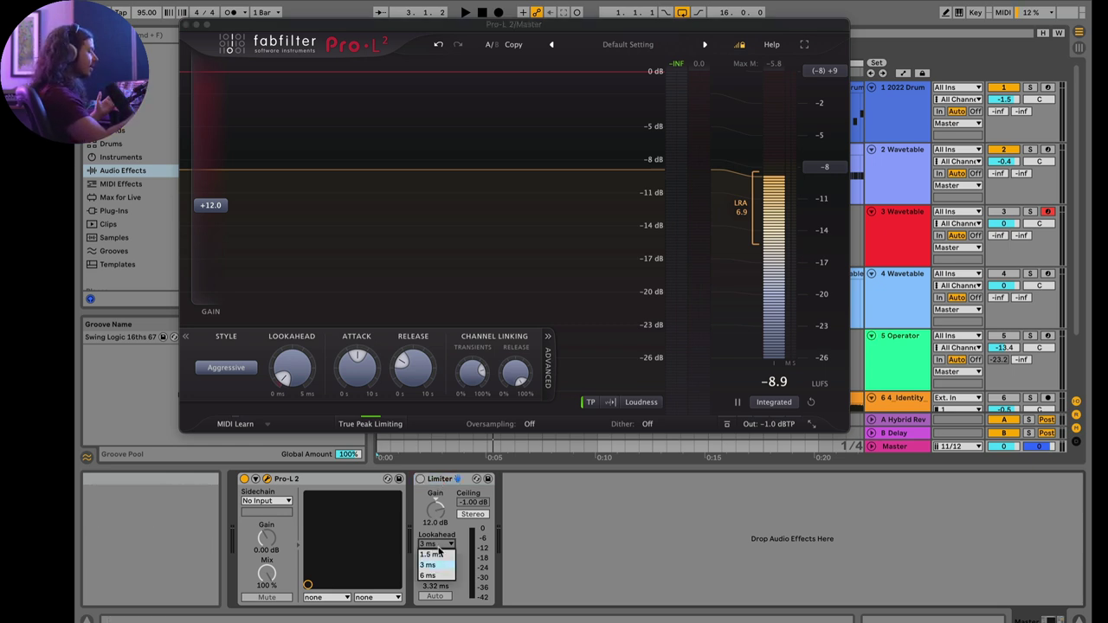
pyautogui.click(438, 548)
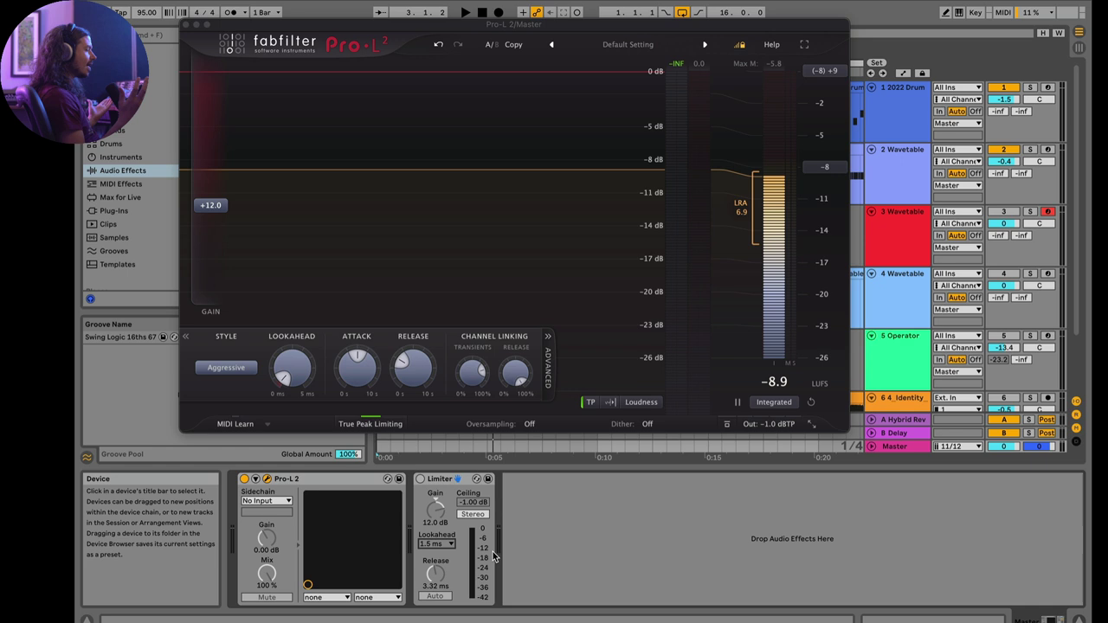
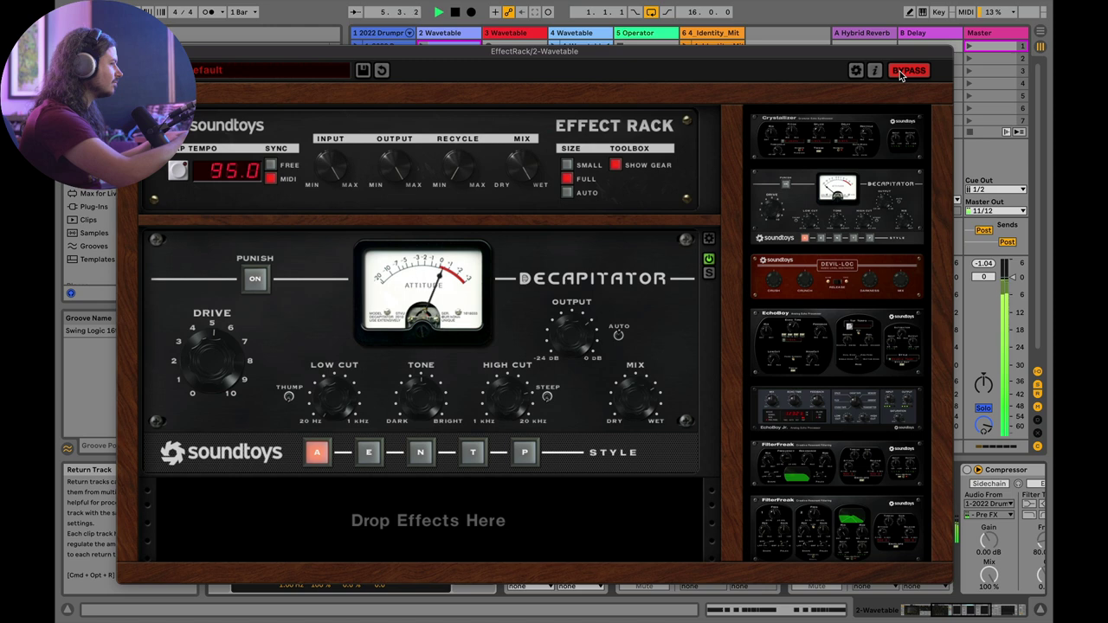
# - Disengage the bypass on the 2 Wavetable track's Soundtoys EffectRack and adjust Decapitator's Drive
pyautogui.click(900, 74)
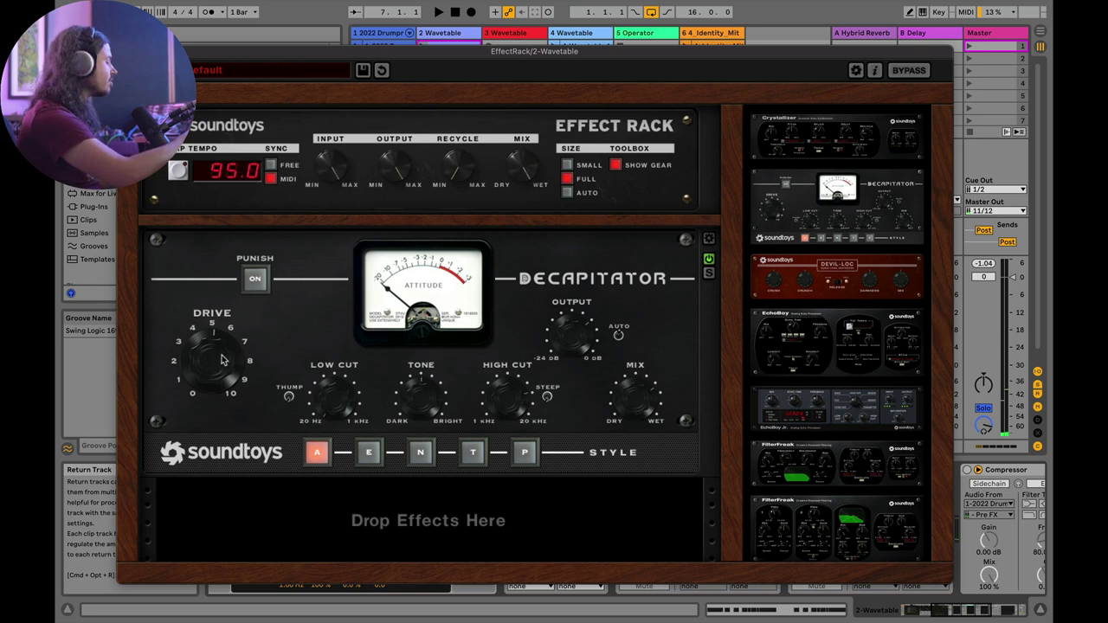
pyautogui.moveTo(212, 360); pyautogui.dragTo(216, 380)
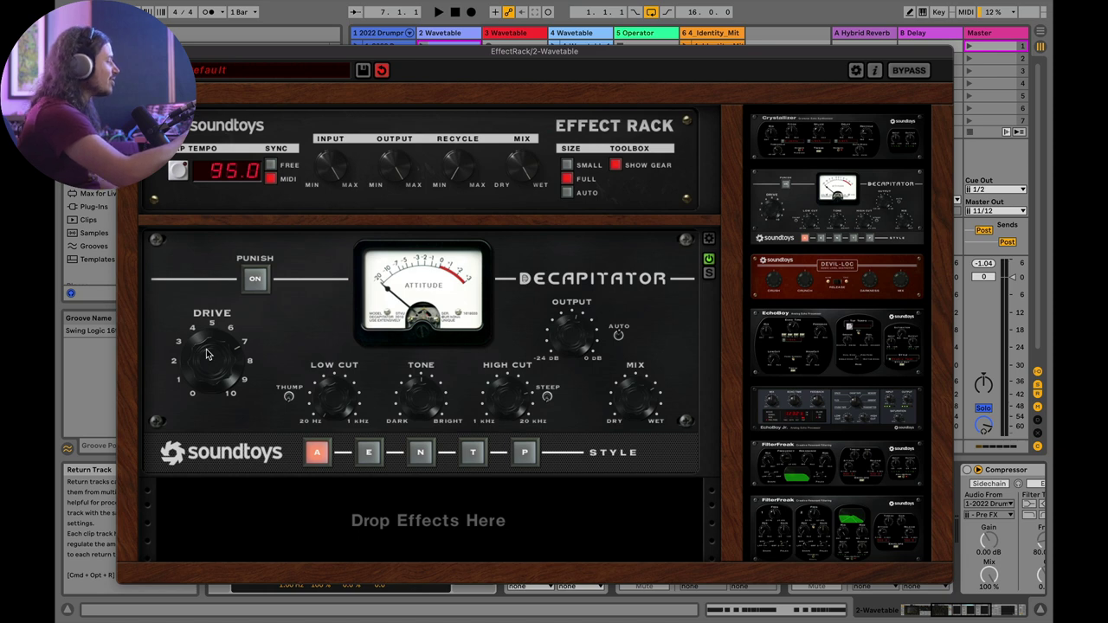
pyautogui.moveTo(216, 367); pyautogui.dragTo(218, 356)
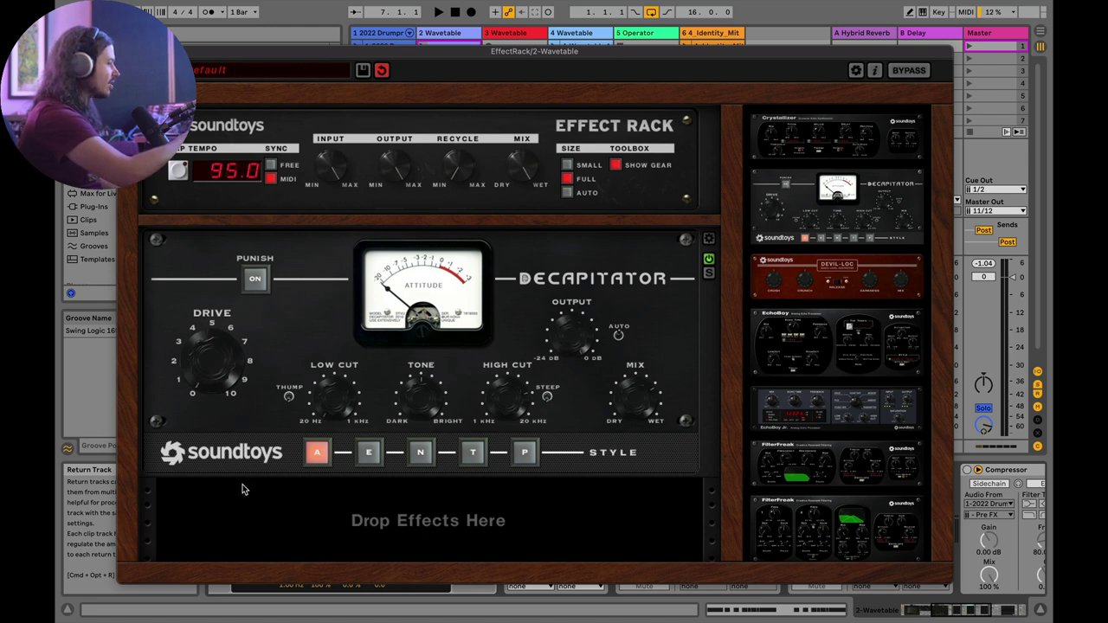
# - Audition the 2 Wavetable track through Decapitator with Punish off
pyautogui.press('space')
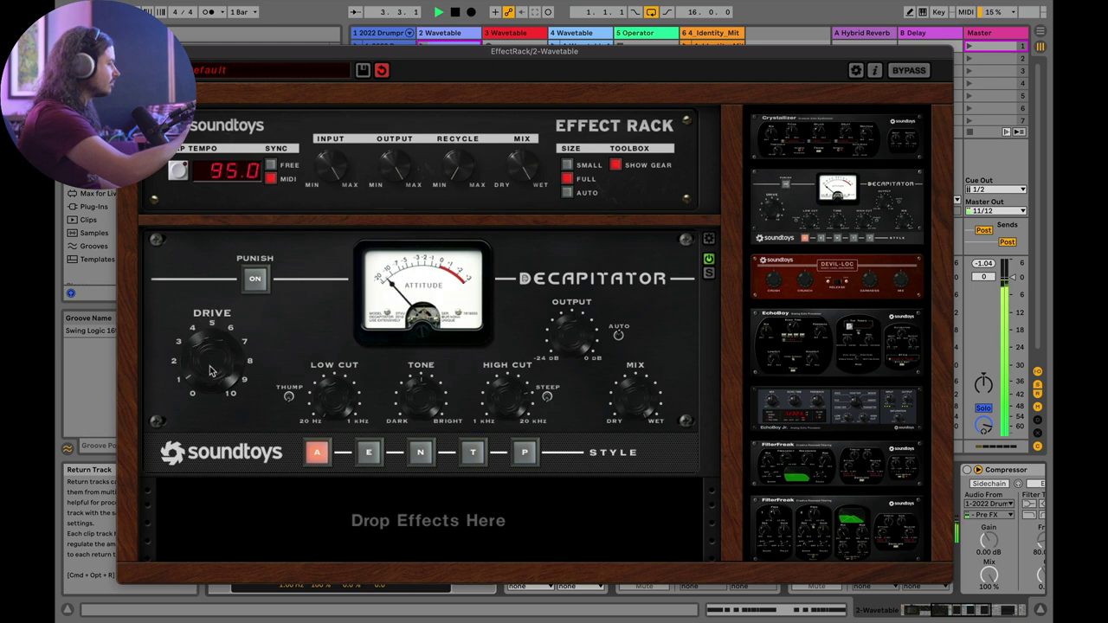
pyautogui.press('space')
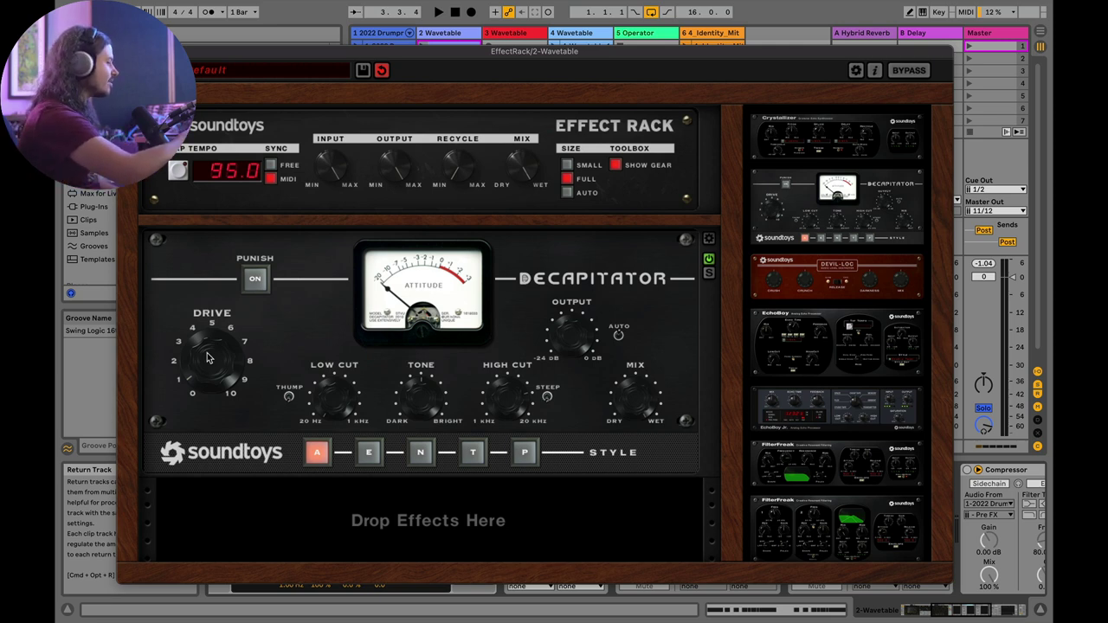
pyautogui.press('space')
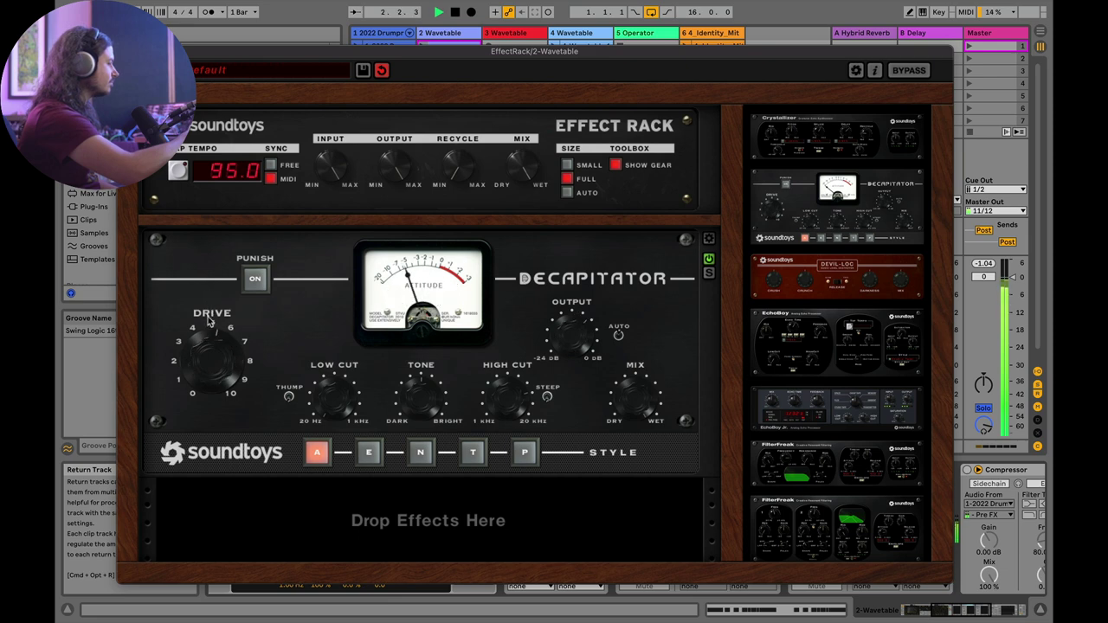
# - Compare Decapitator's Punish off and on while auditioning the 2 Wavetable track, and leave it on
pyautogui.click(255, 281)
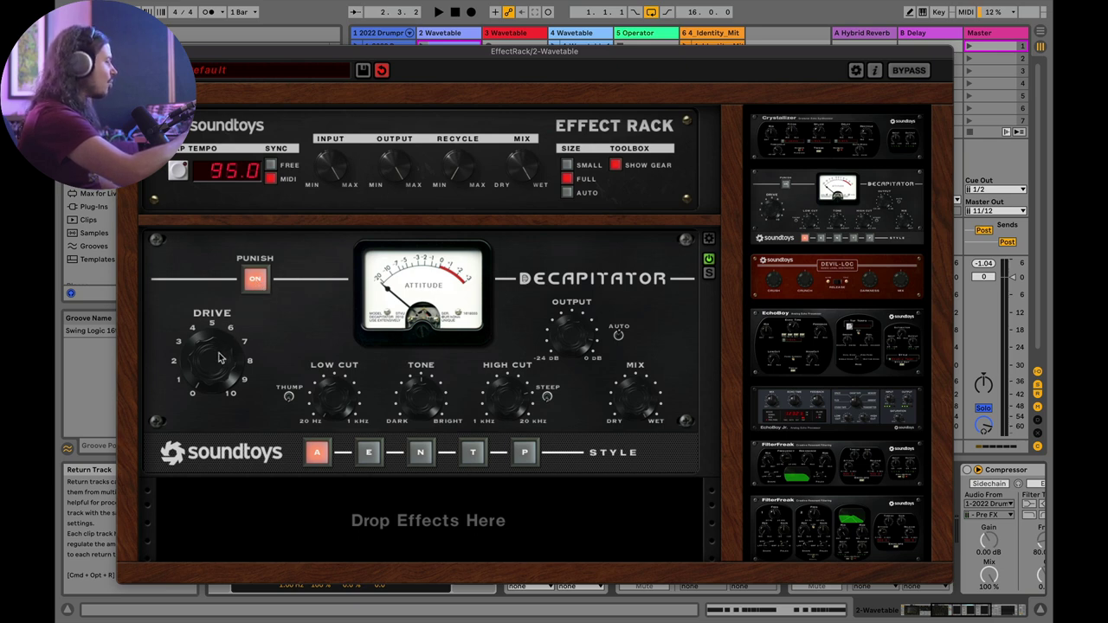
pyautogui.press('space')
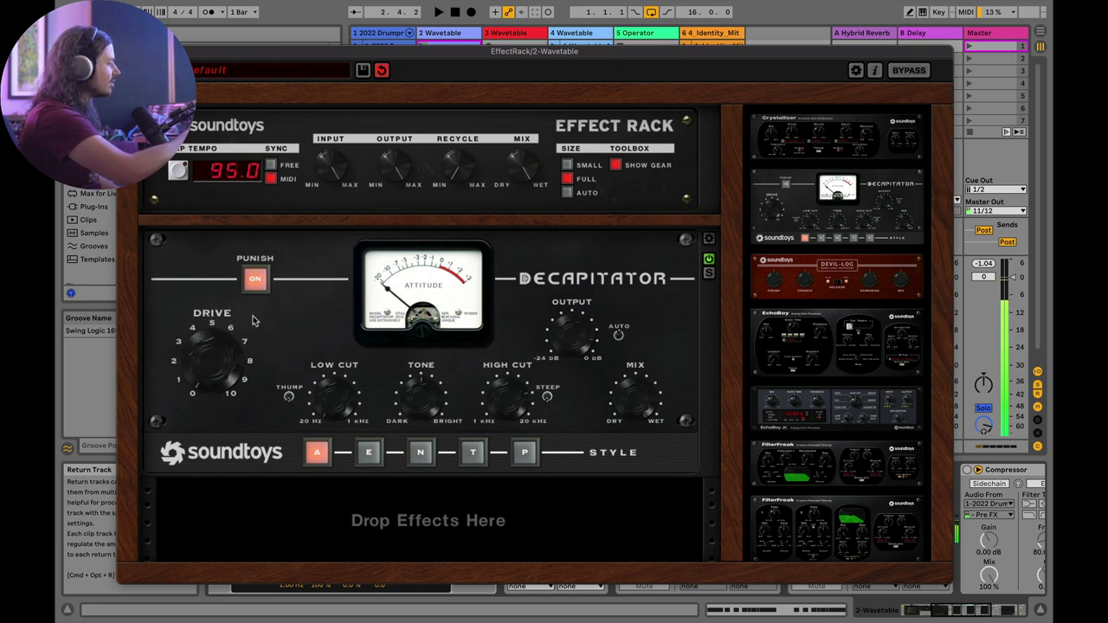
pyautogui.click(254, 280)
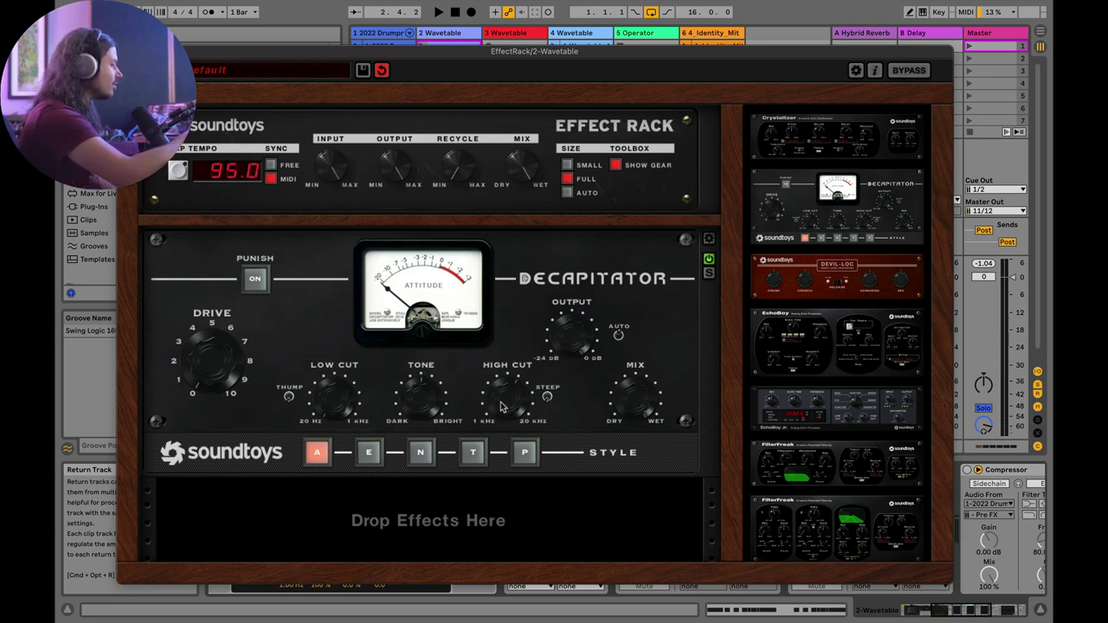
pyautogui.click(255, 279)
pyautogui.press('space')
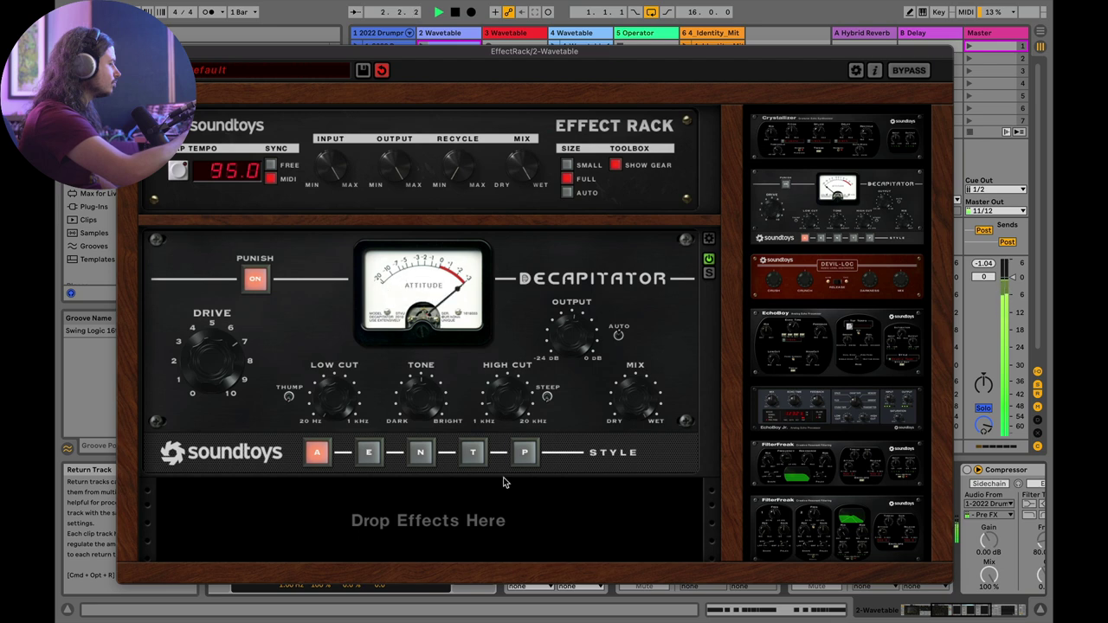
pyautogui.press('space')
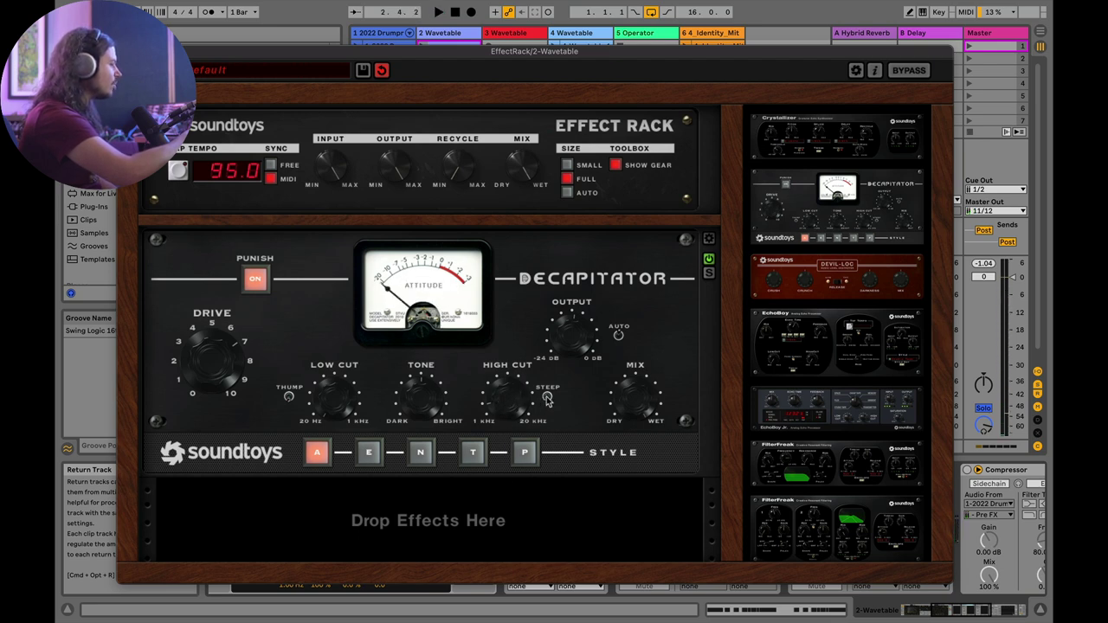
pyautogui.press('space')
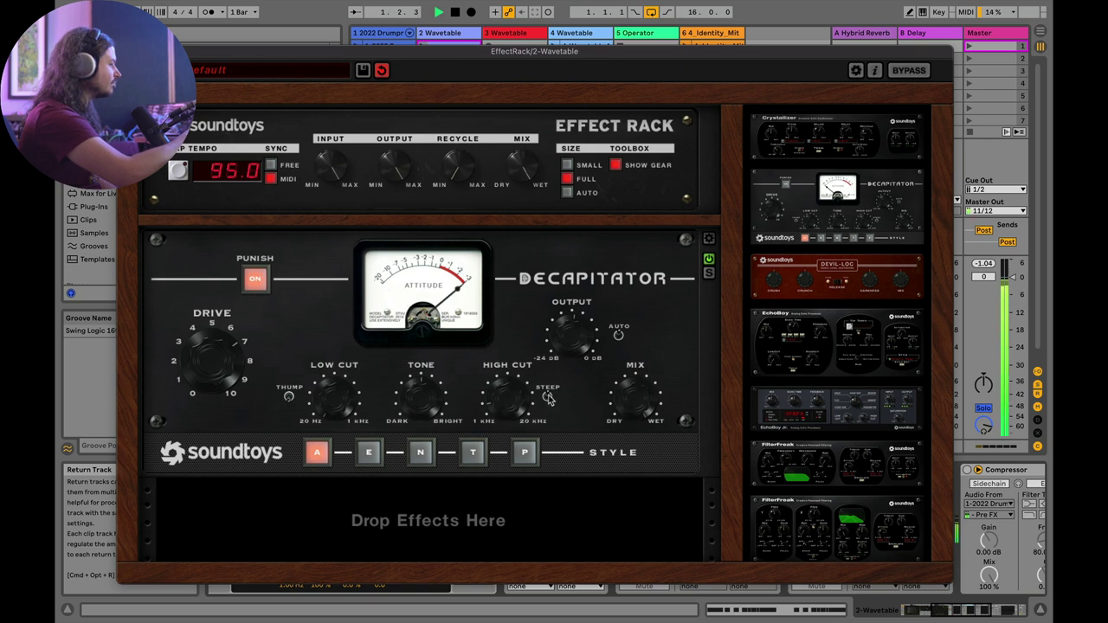
# - Audition the 2 Wavetable track through Decapitator with Punish on, then turn Punish off
pyautogui.press('space')
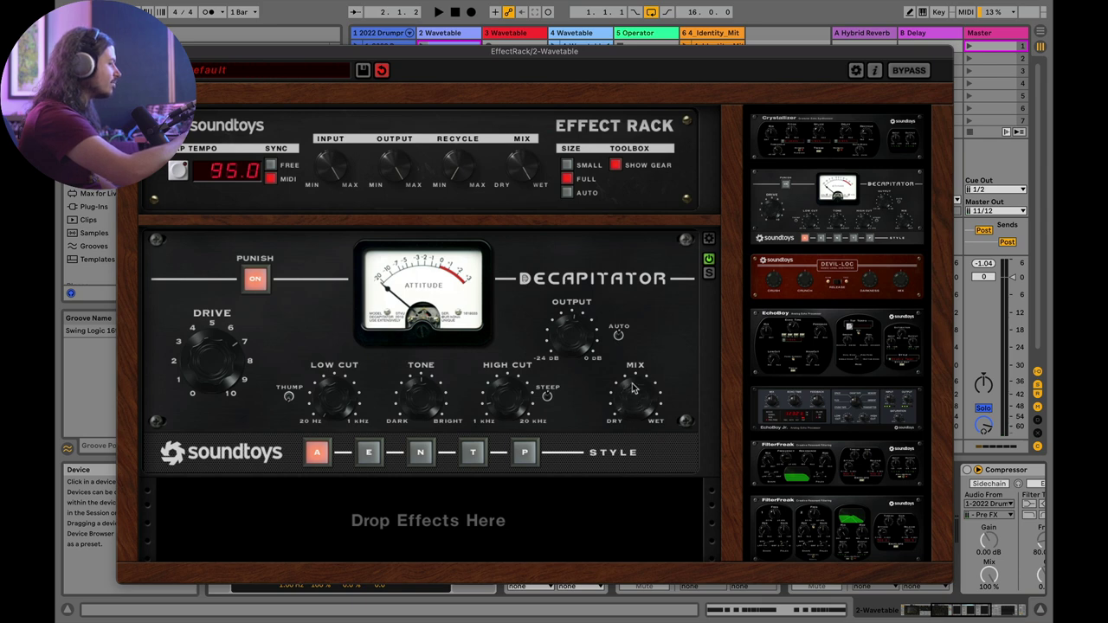
pyautogui.press('space')
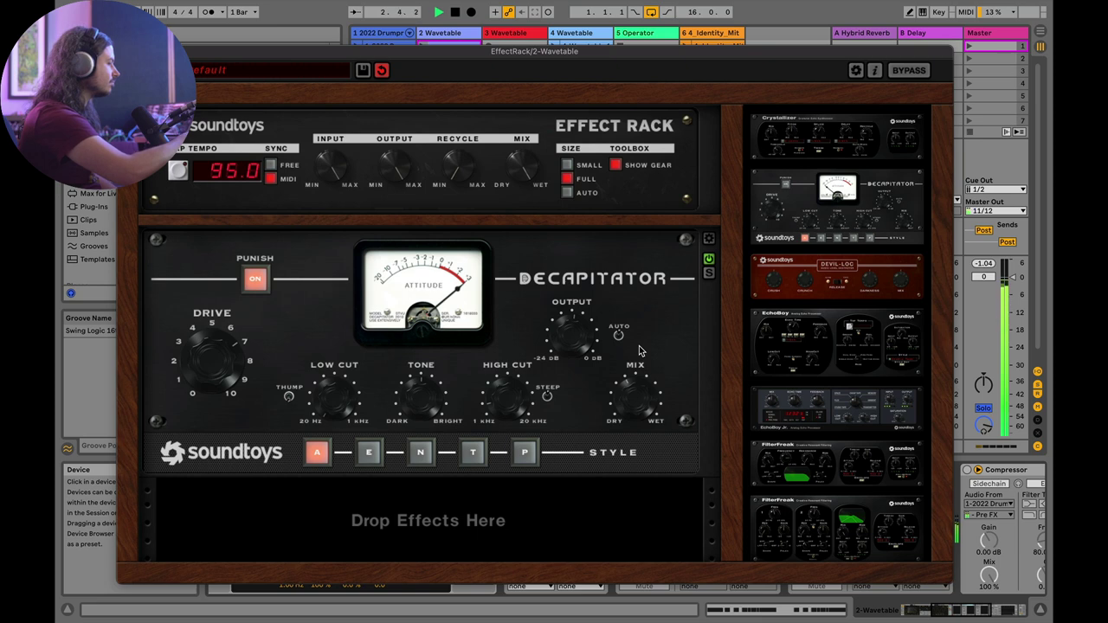
pyautogui.press('space')
pyautogui.click(255, 278)
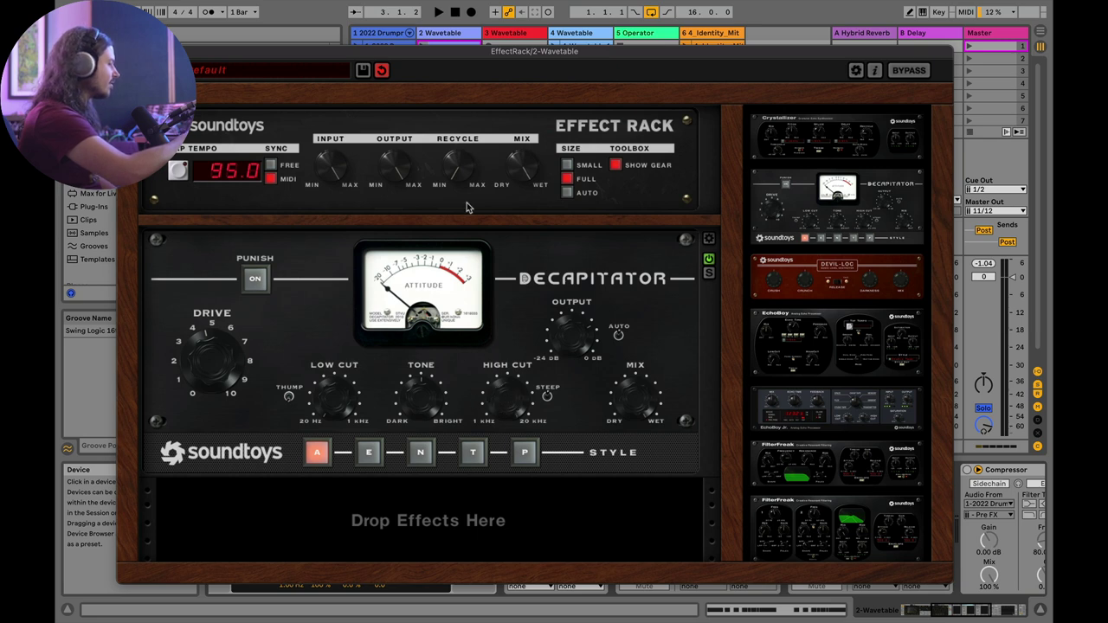
# - Audition the 2 Wavetable track with Punish off, comparing the Soundtoys EffectRack bypassed and active
pyautogui.press('space')
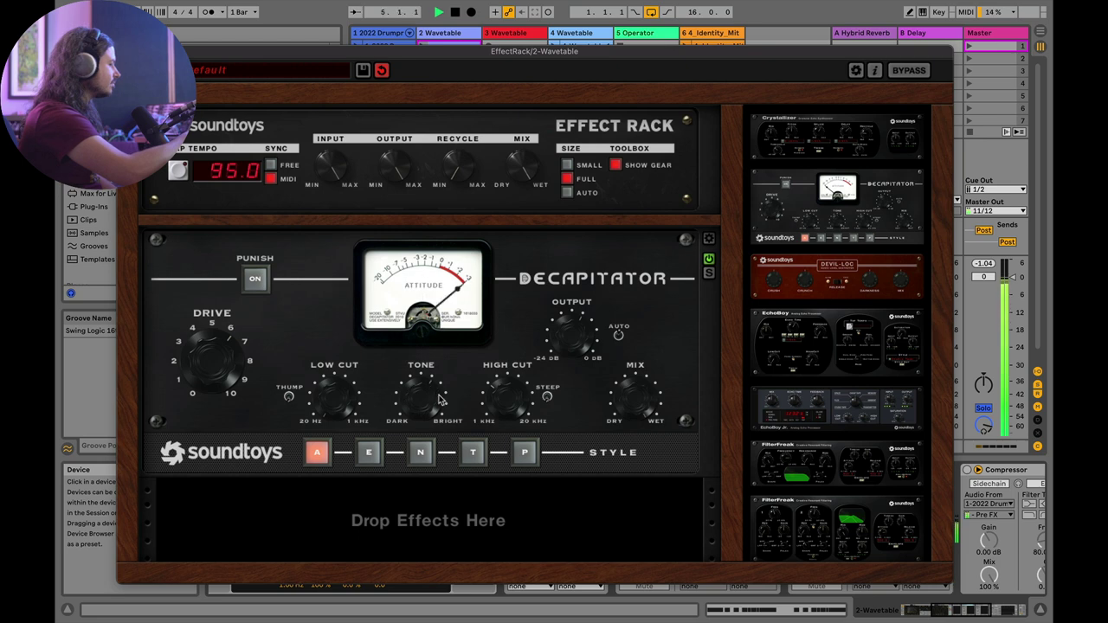
pyautogui.press('space')
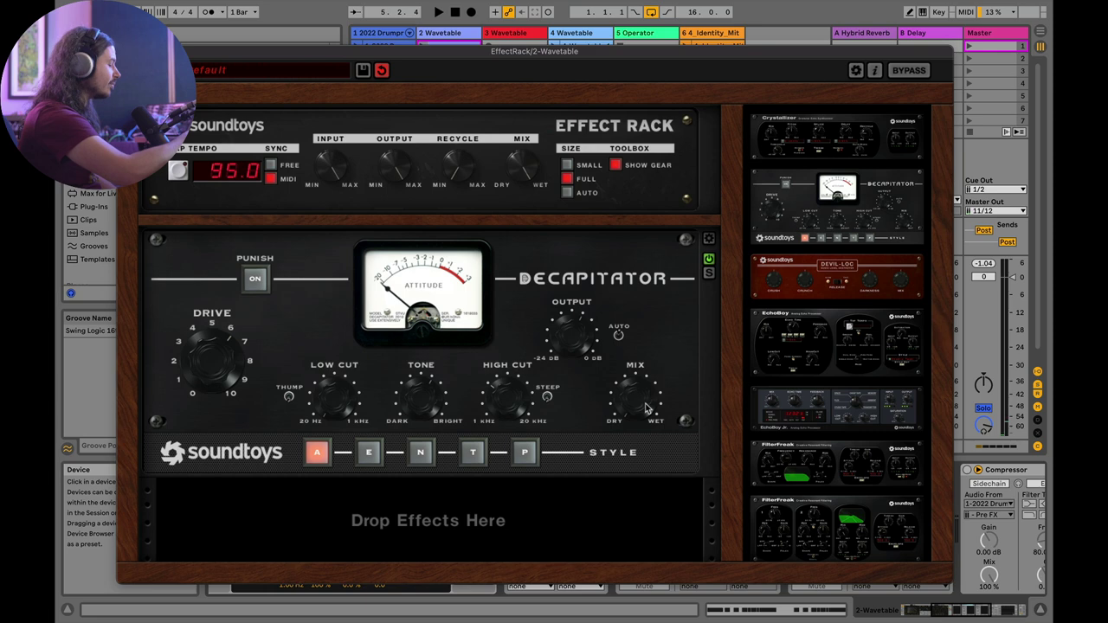
pyautogui.press('space')
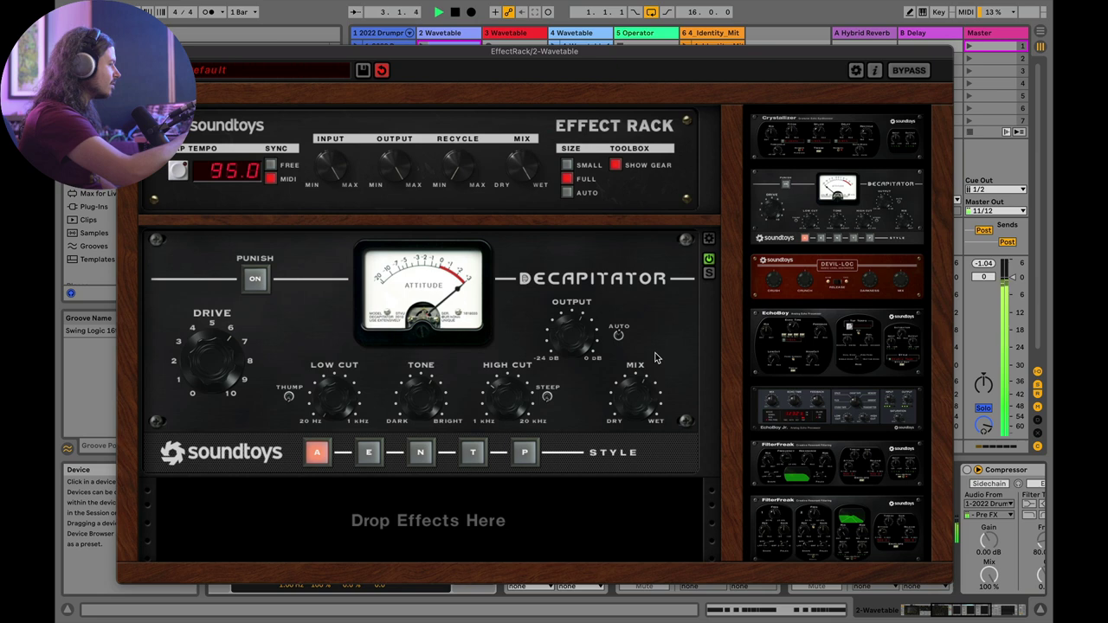
pyautogui.click(910, 71)
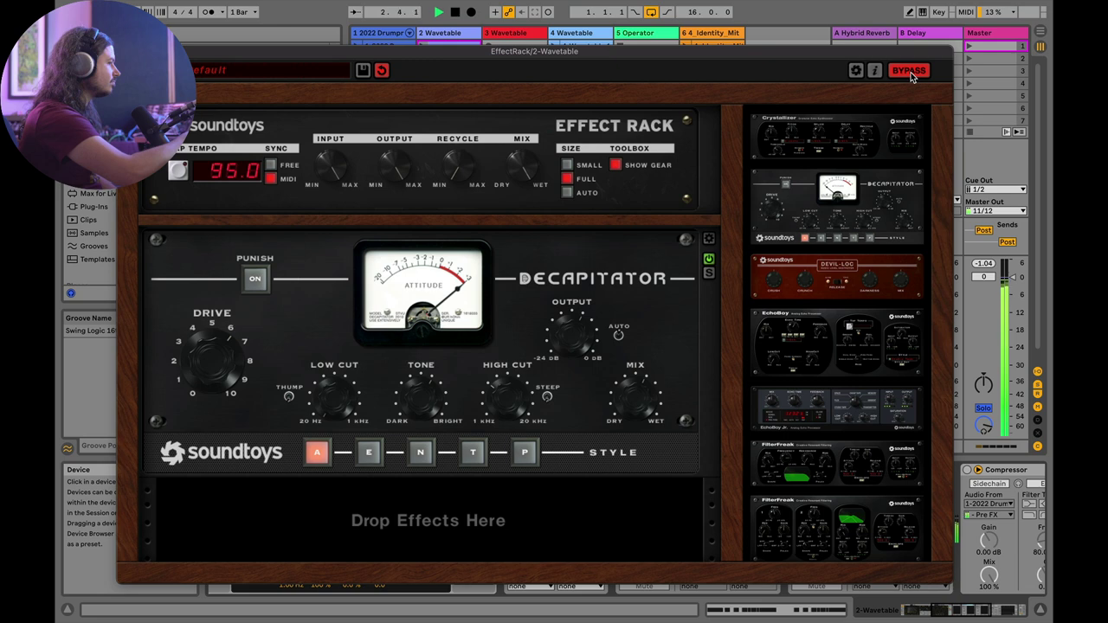
pyautogui.click(911, 72)
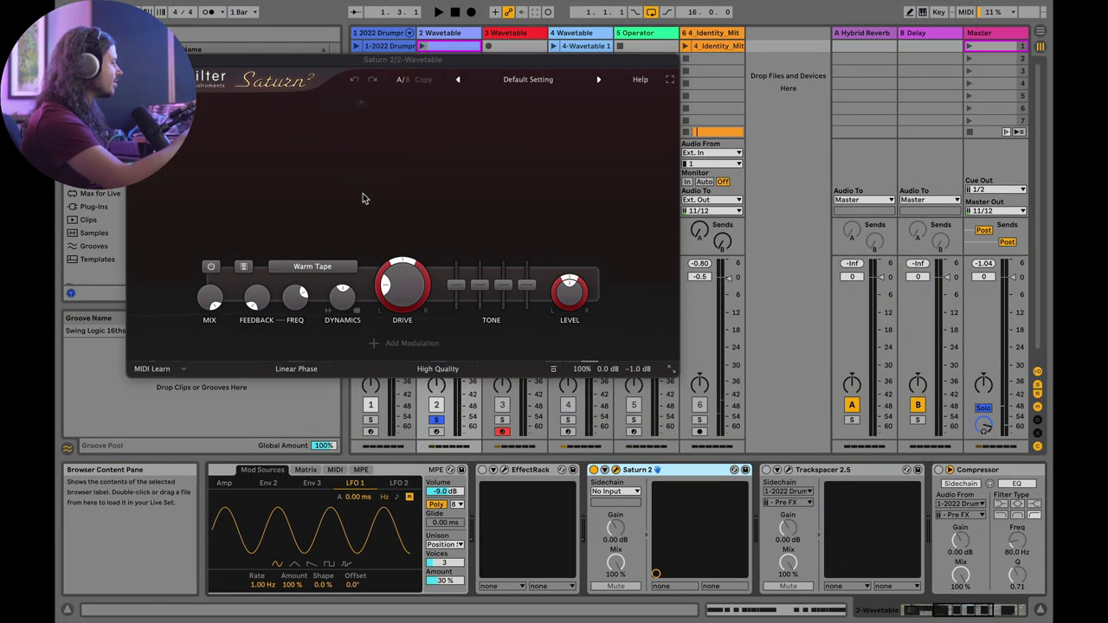
# - Audition the 2 Wavetable track through Saturn 2, comparing the device deactivated and activated
pyautogui.moveTo(387, 290)
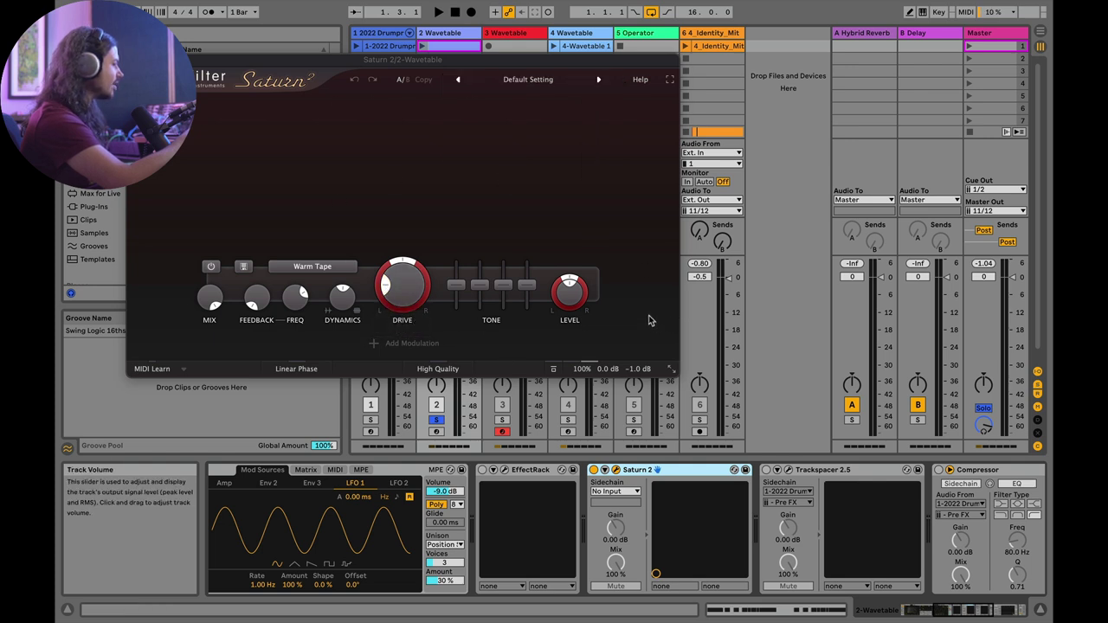
pyautogui.press('space')
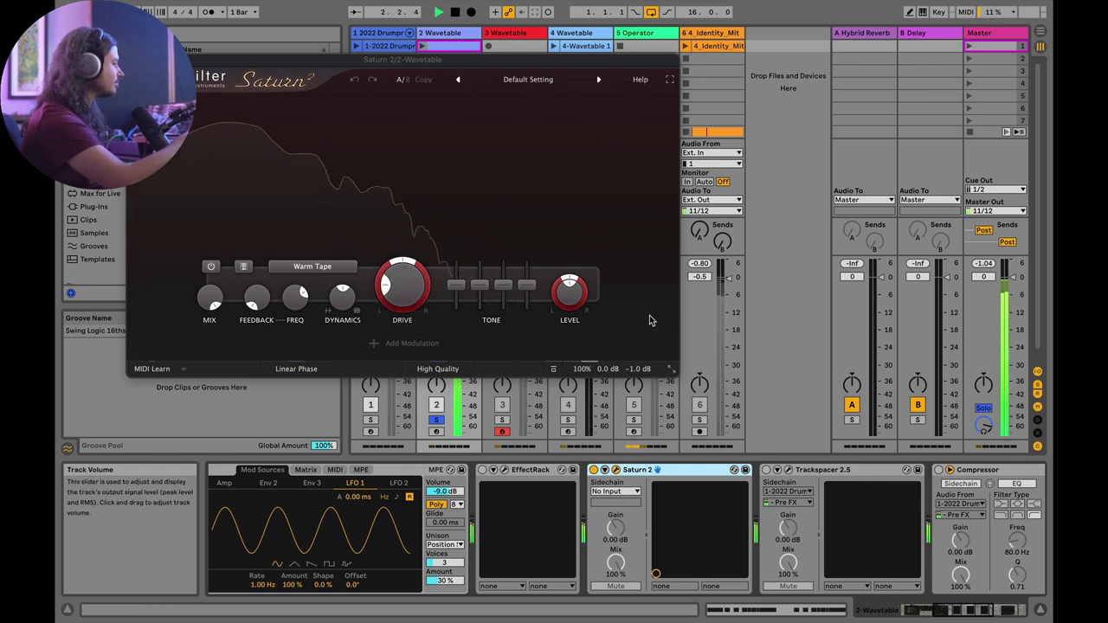
pyautogui.click(594, 470)
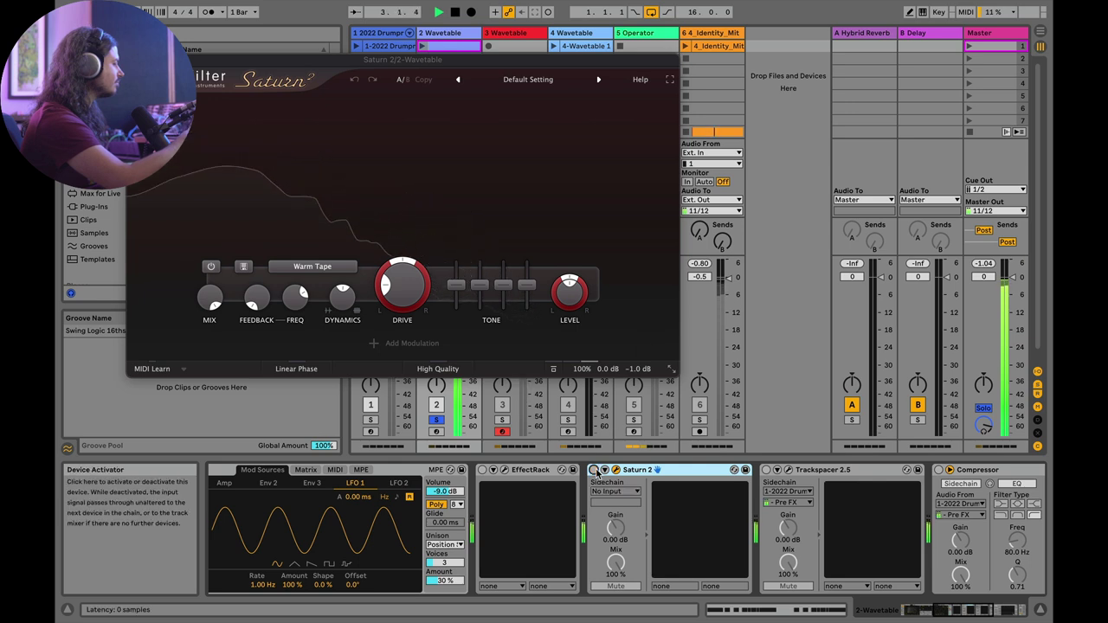
pyautogui.click(594, 470)
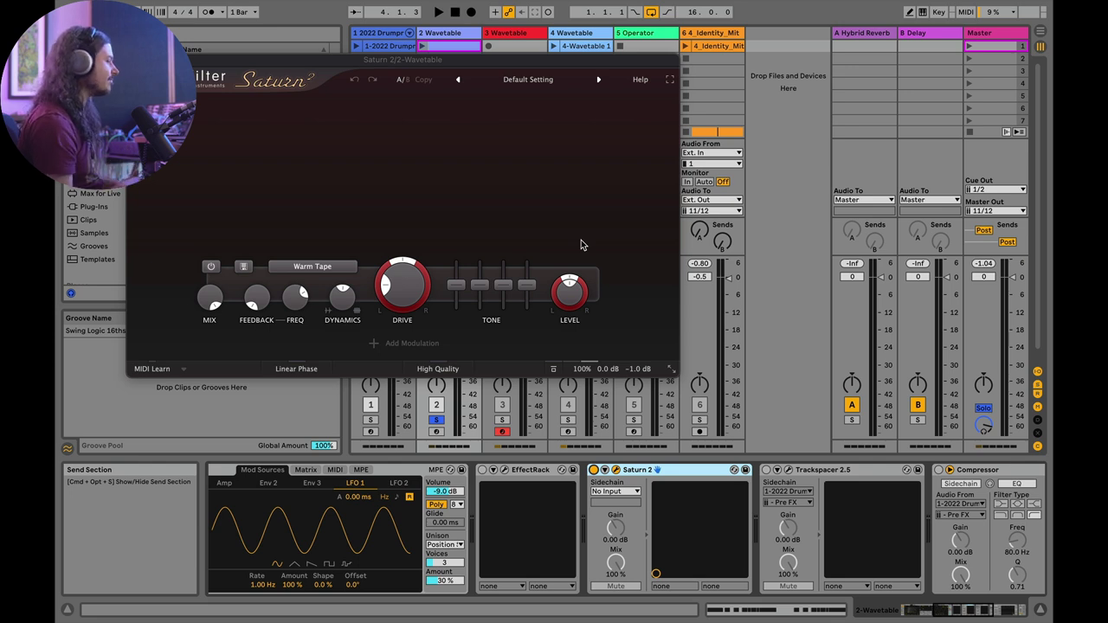
# - Raise the Warm Tape Drive in Saturn 2 while auditioning the 2 Wavetable track
pyautogui.press('space')
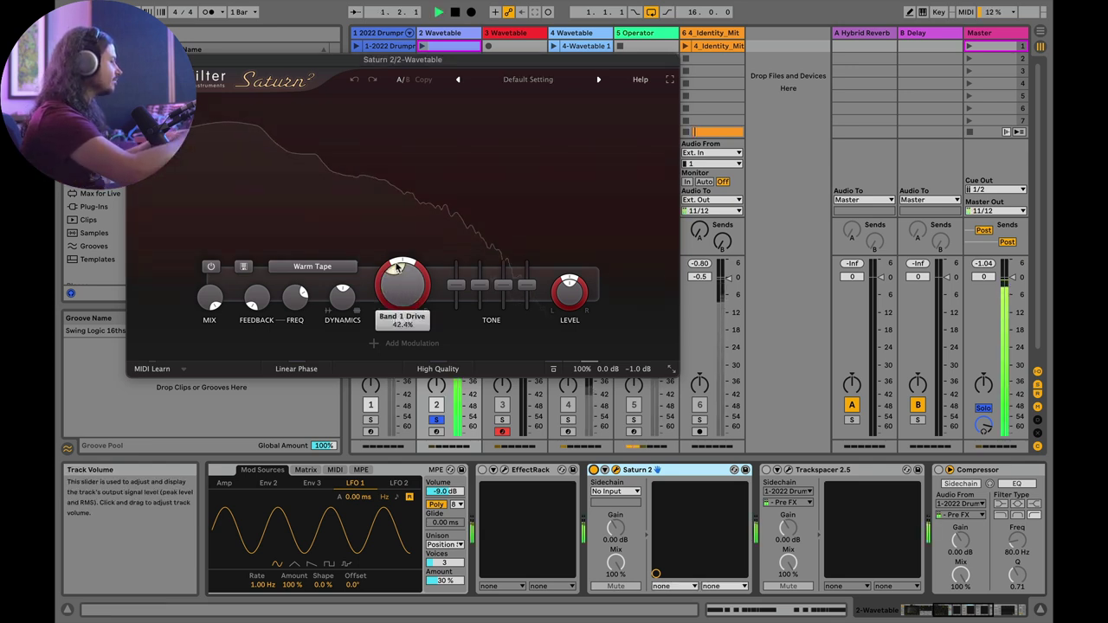
pyautogui.moveTo(430, 285); pyautogui.dragTo(433, 283)
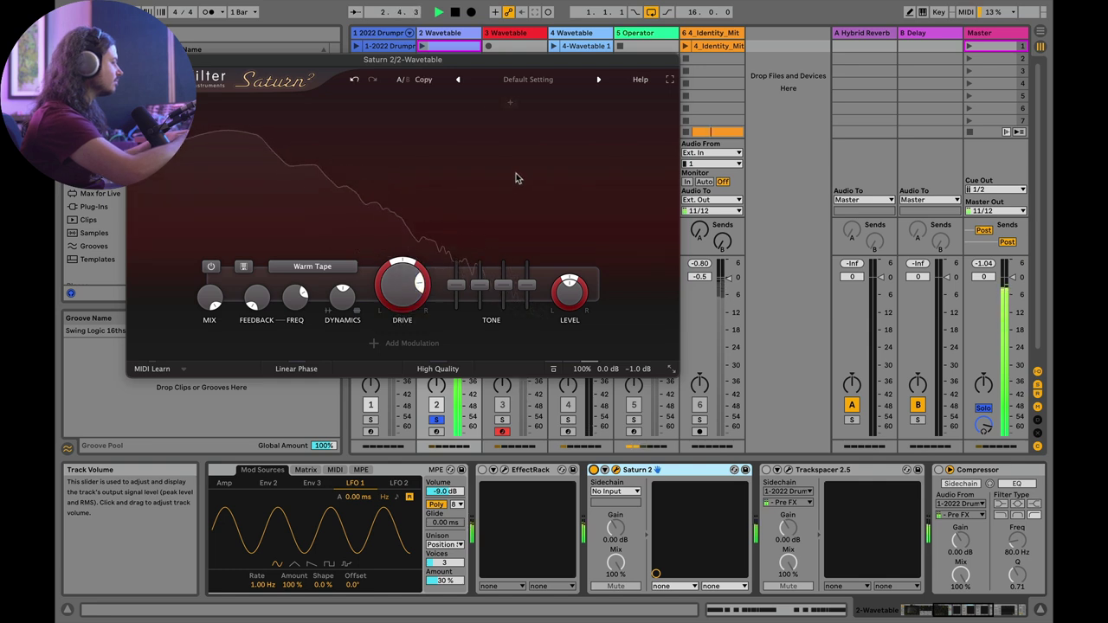
pyautogui.press('space')
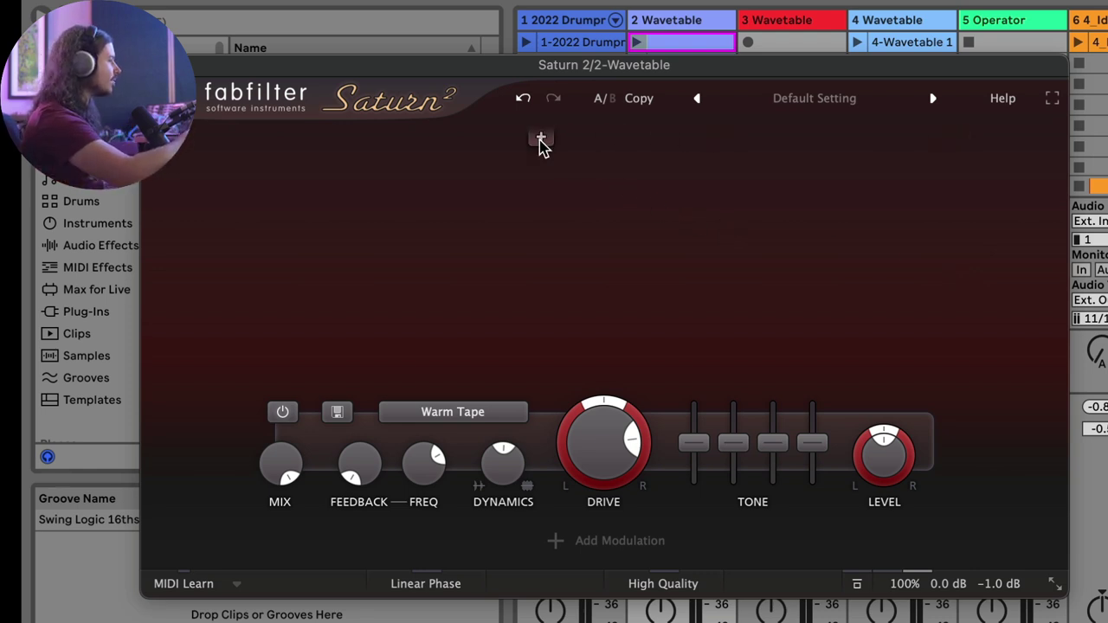
# - Split Saturn 2 into two bands with a crossover at about 301 Hz
pyautogui.click(535, 141)
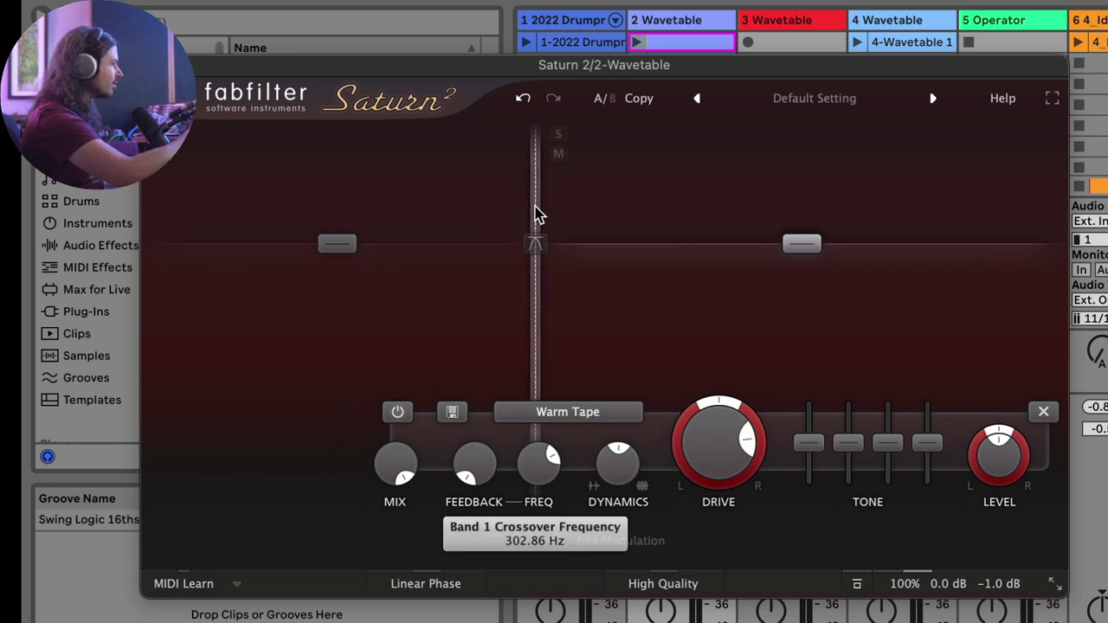
pyautogui.moveTo(531, 207)
pyautogui.mouseDown()
pyautogui.moveTo(480, 214)
pyautogui.moveTo(572, 217)
pyautogui.moveTo(508, 218)
pyautogui.moveTo(547, 221)
pyautogui.moveTo(529, 221)
pyautogui.mouseUp()
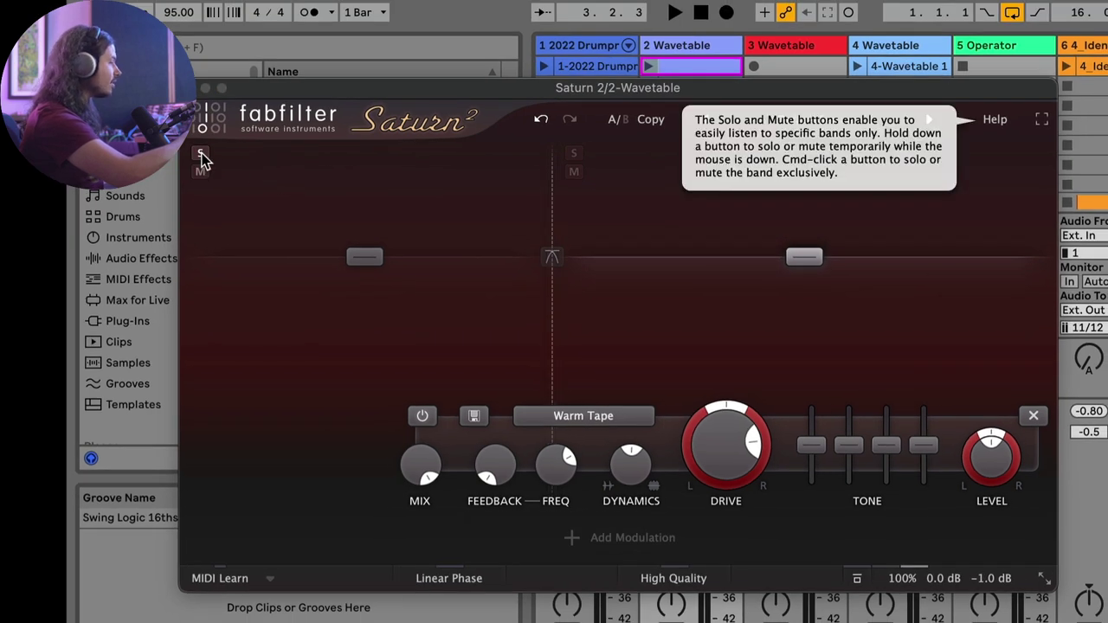
# - Solo Saturn 2's low band and lower the crossover frequency while the track plays
pyautogui.click(200, 156)
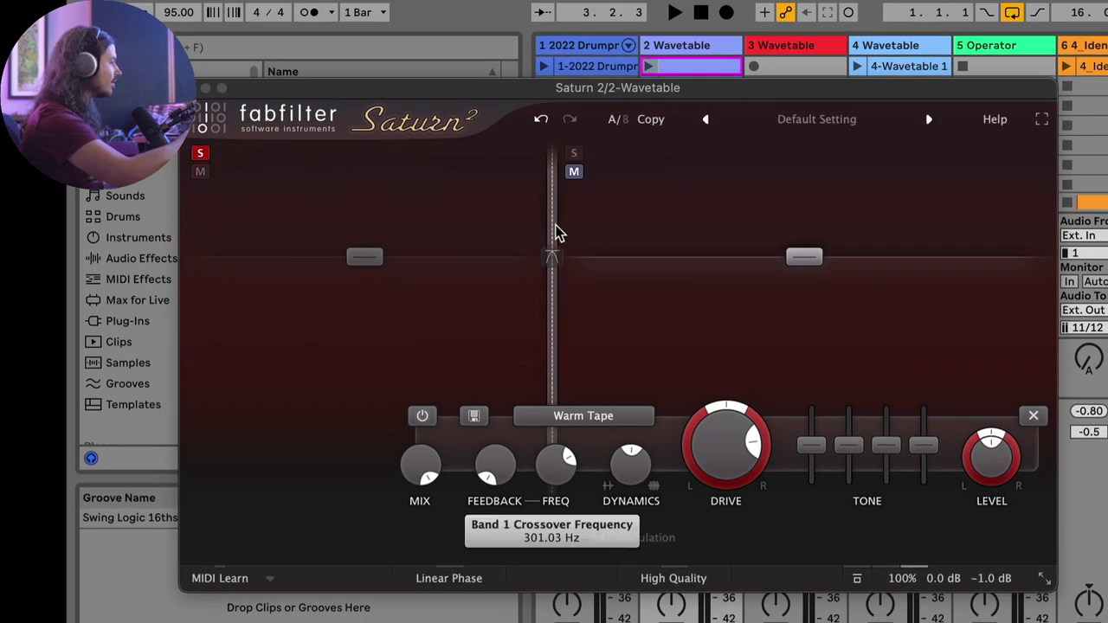
pyautogui.press('space')
pyautogui.moveTo(550, 223); pyautogui.dragTo(453, 235)
pyautogui.press('space')
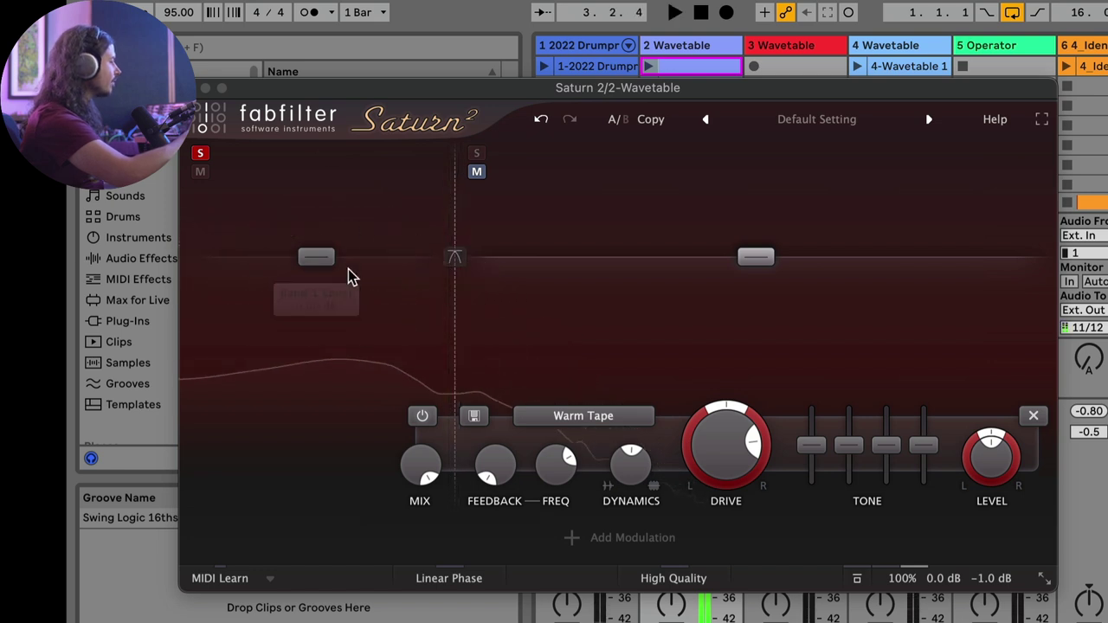
# - Compare Saturn 2's high and low bands by soloing each during playback, ending with the low band soloed
pyautogui.click(476, 154)
pyautogui.click(200, 154)
pyautogui.press('space')
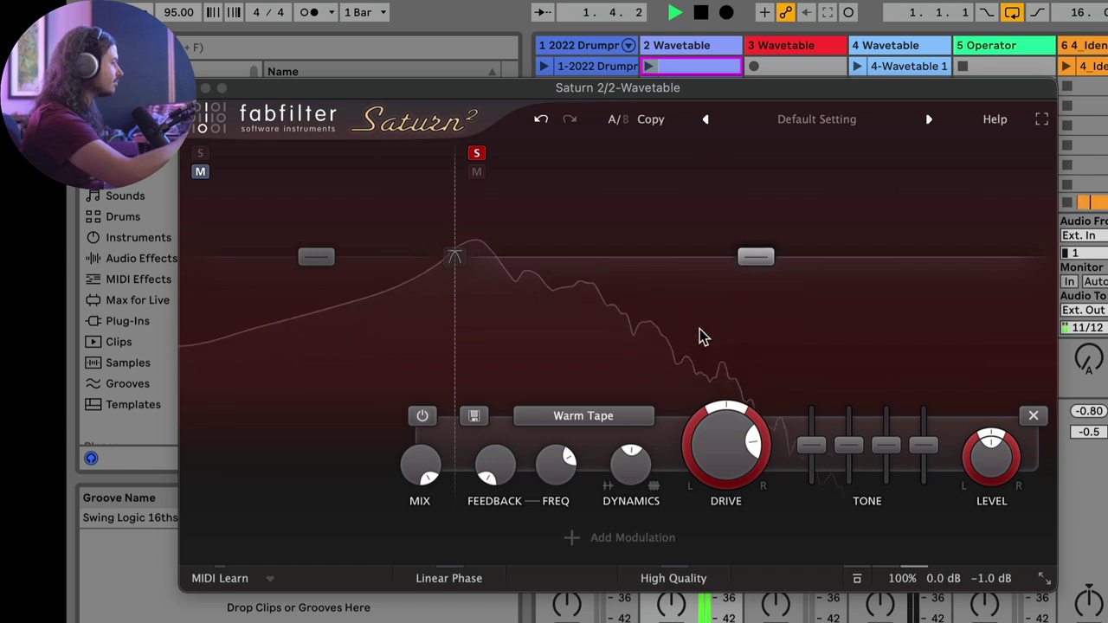
pyautogui.press('space')
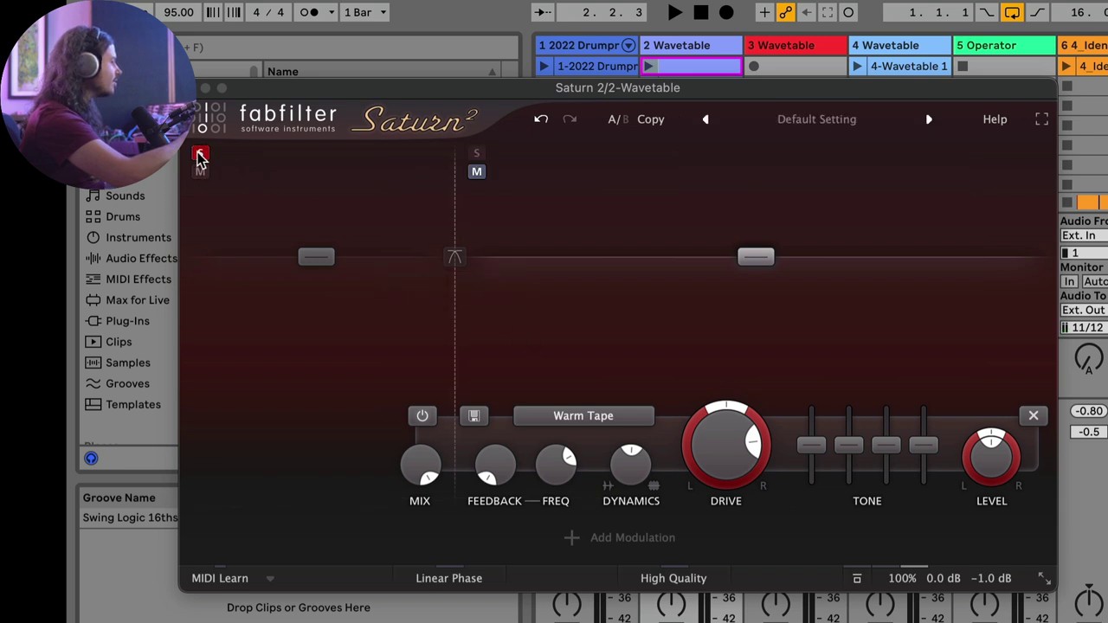
# - Change the low band's distortion style to Heavy Saturation and reduce its Drive slightly while auditioning it
pyautogui.moveTo(321, 257)
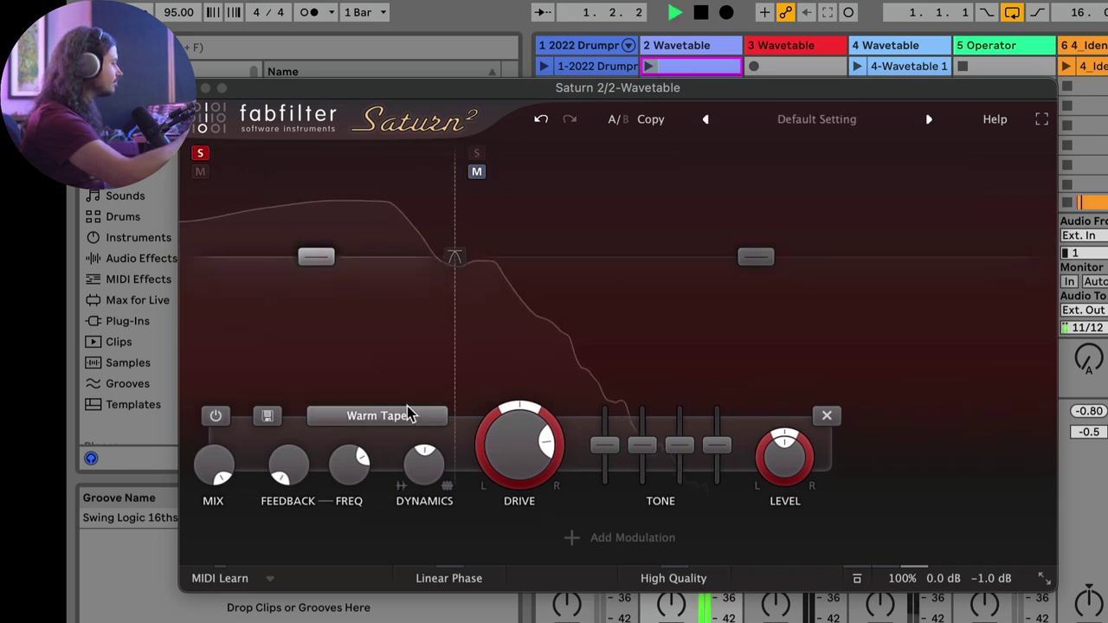
pyautogui.click(384, 417)
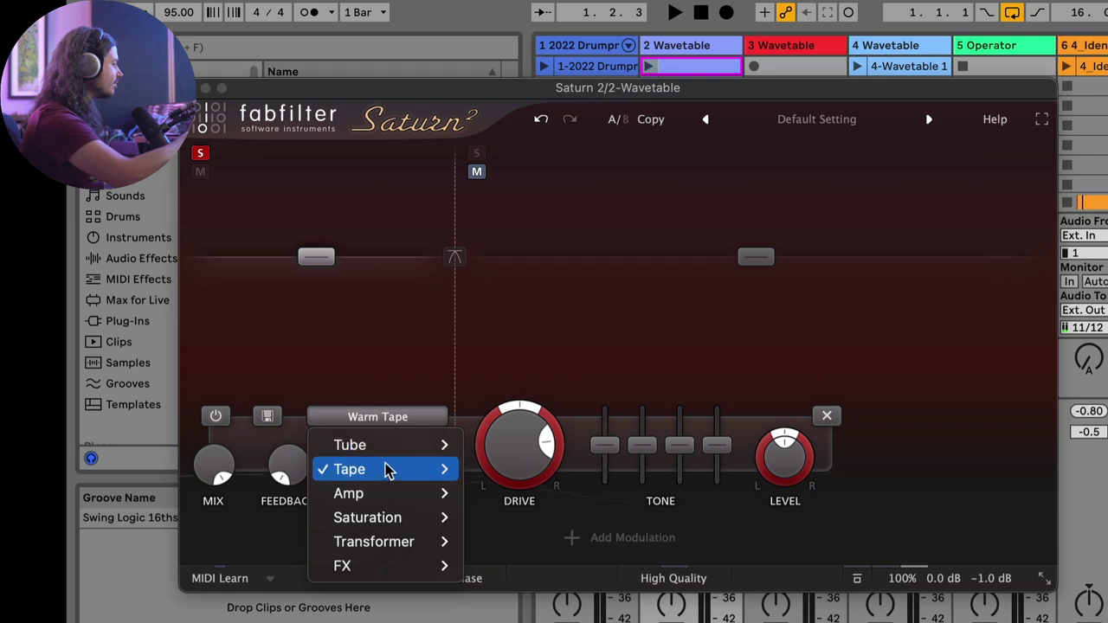
pyautogui.moveTo(391, 517)
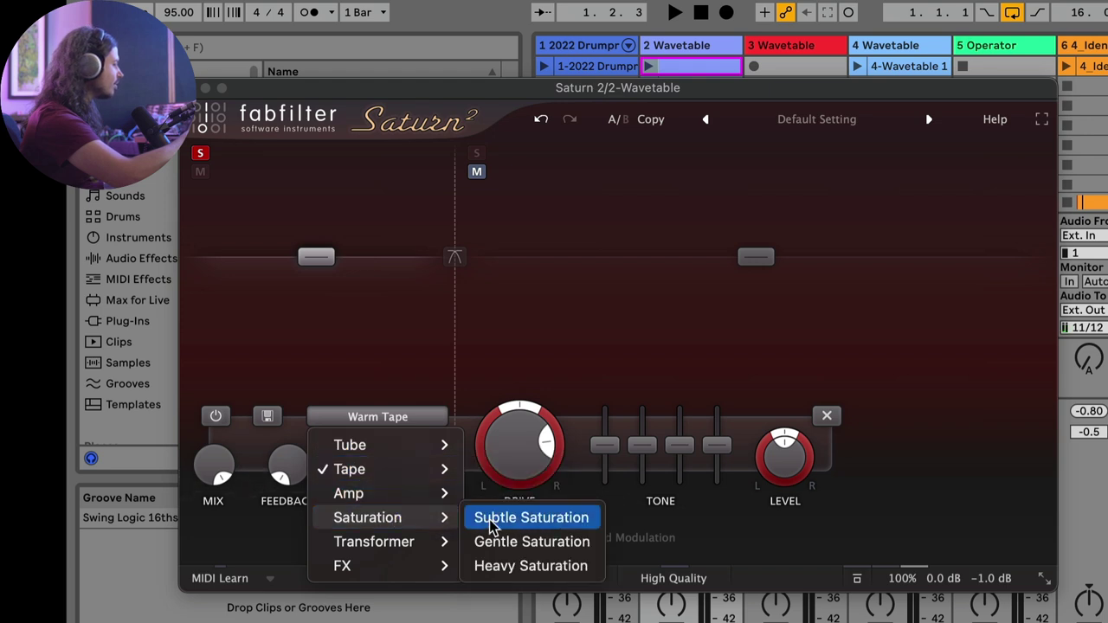
pyautogui.click(502, 567)
pyautogui.moveTo(534, 417)
pyautogui.press('space')
pyautogui.moveTo(535, 417)
pyautogui.mouseDown()
pyautogui.moveTo(520, 414)
pyautogui.moveTo(561, 431)
pyautogui.moveTo(566, 416)
pyautogui.mouseUp()
pyautogui.press('space')
pyautogui.moveTo(546, 442)
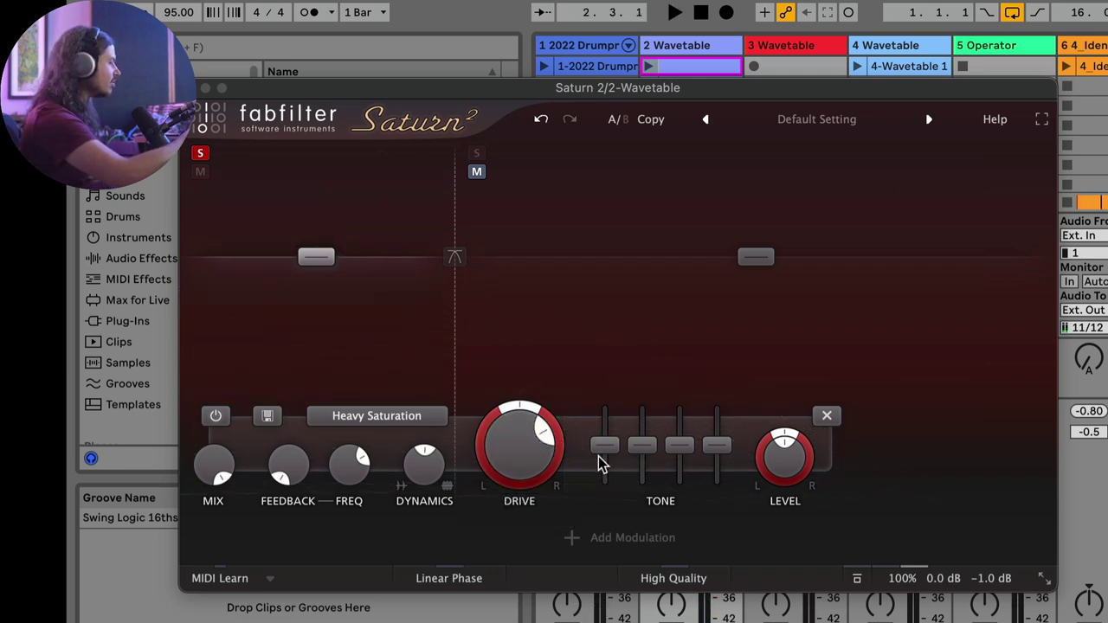
# - Lower the low band's Tone sliders during playback, with Presence at -24 dB, Treble at about -15.65 dB and the mid slider slightly down
pyautogui.moveTo(505, 471)
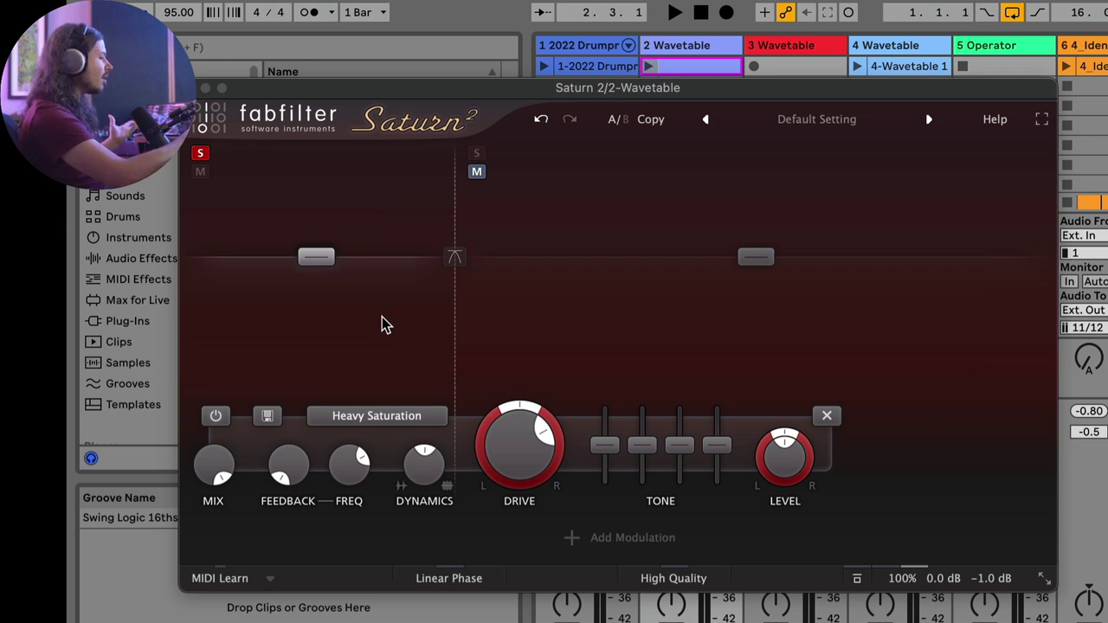
pyautogui.moveTo(687, 438)
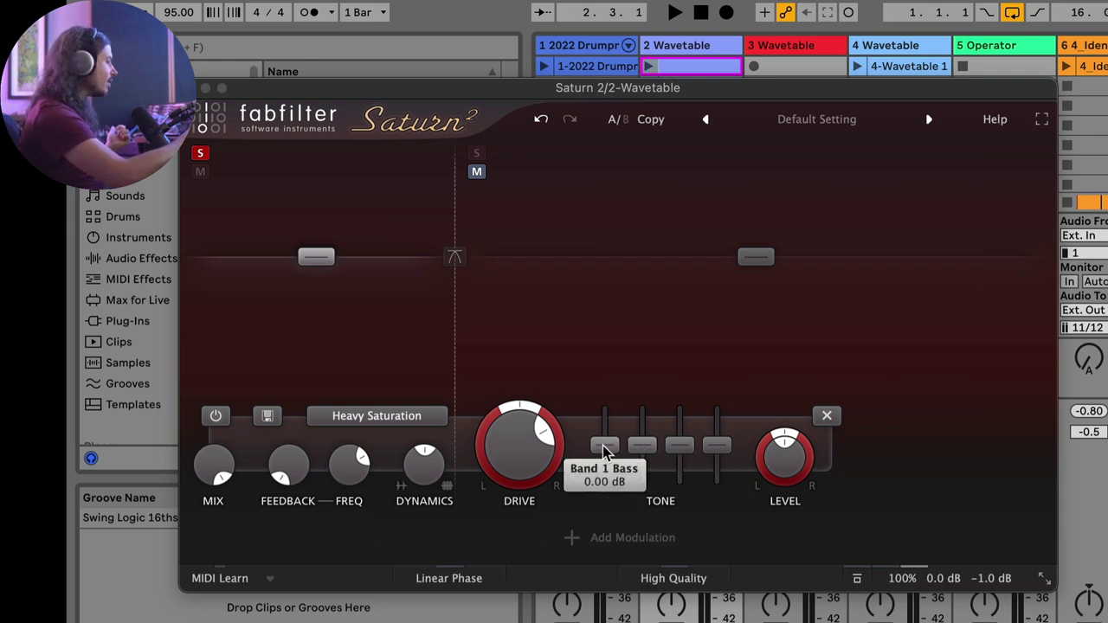
pyautogui.moveTo(651, 447)
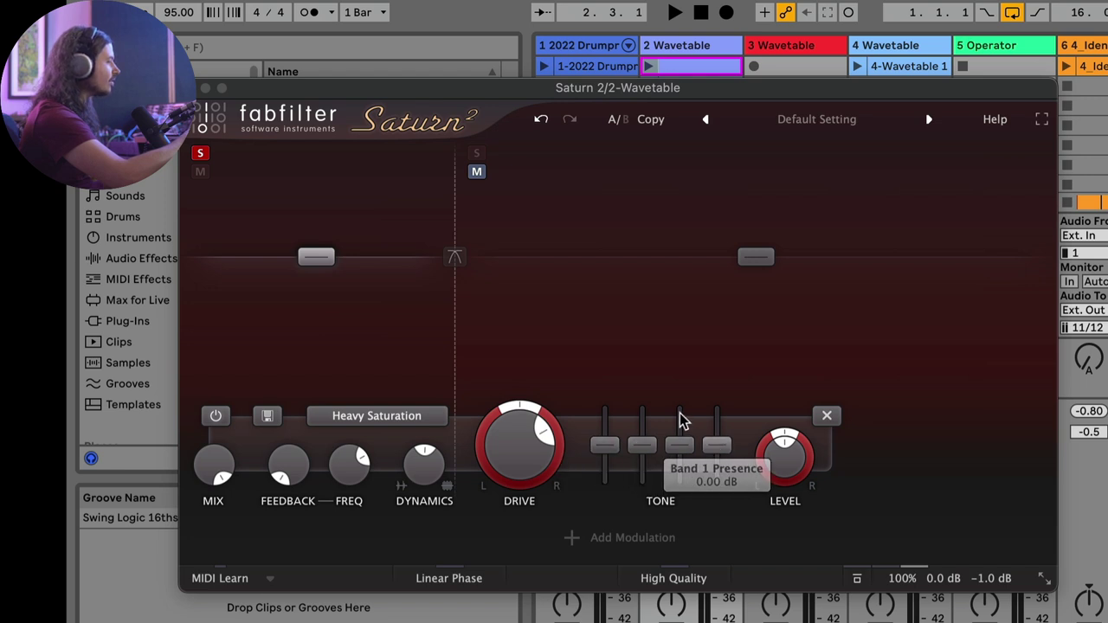
pyautogui.moveTo(719, 454)
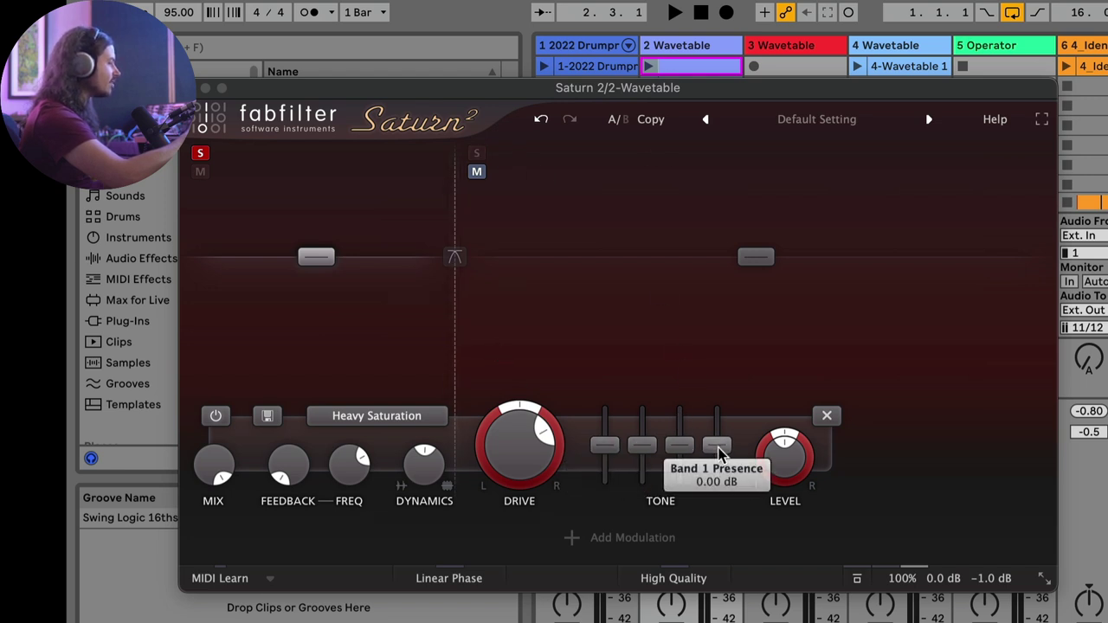
pyautogui.moveTo(719, 454); pyautogui.dragTo(717, 482)
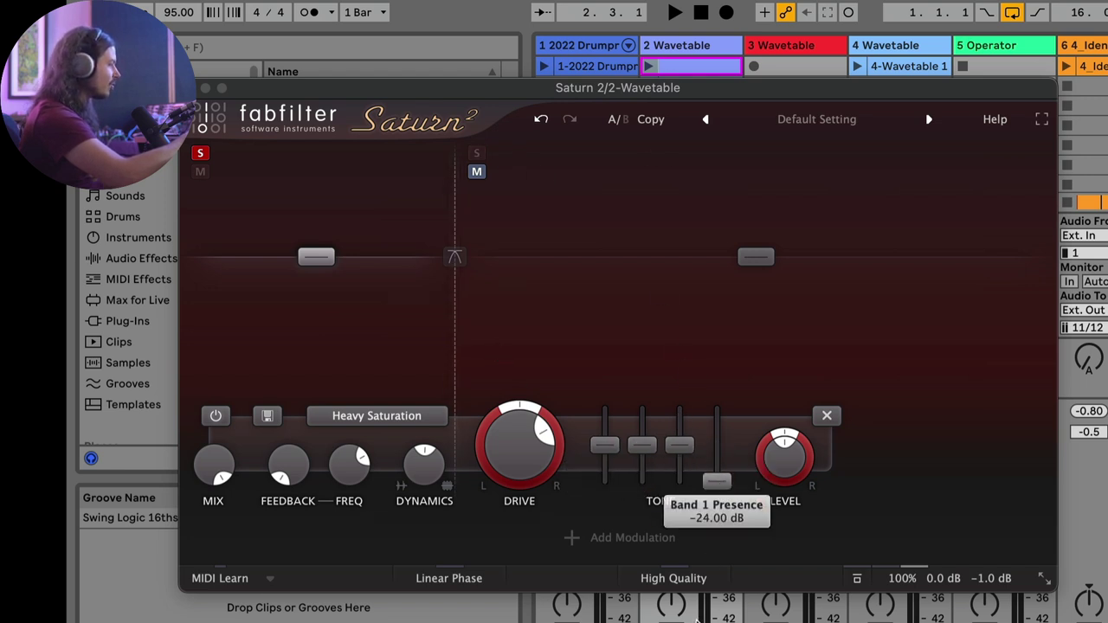
pyautogui.press('space')
pyautogui.moveTo(680, 447); pyautogui.dragTo(680, 481)
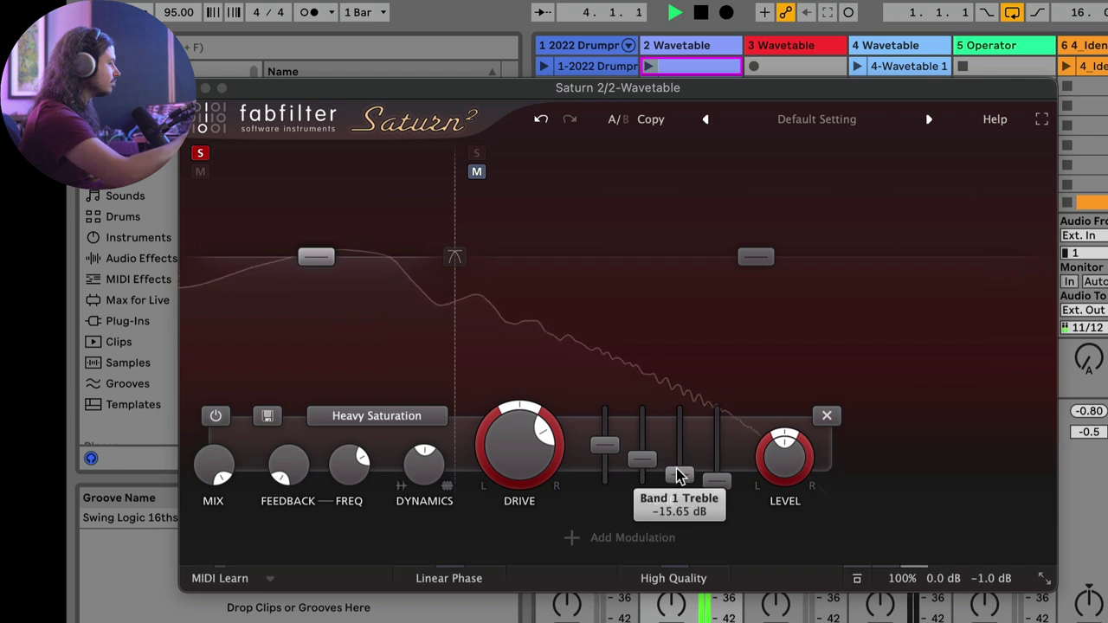
pyautogui.press('space')
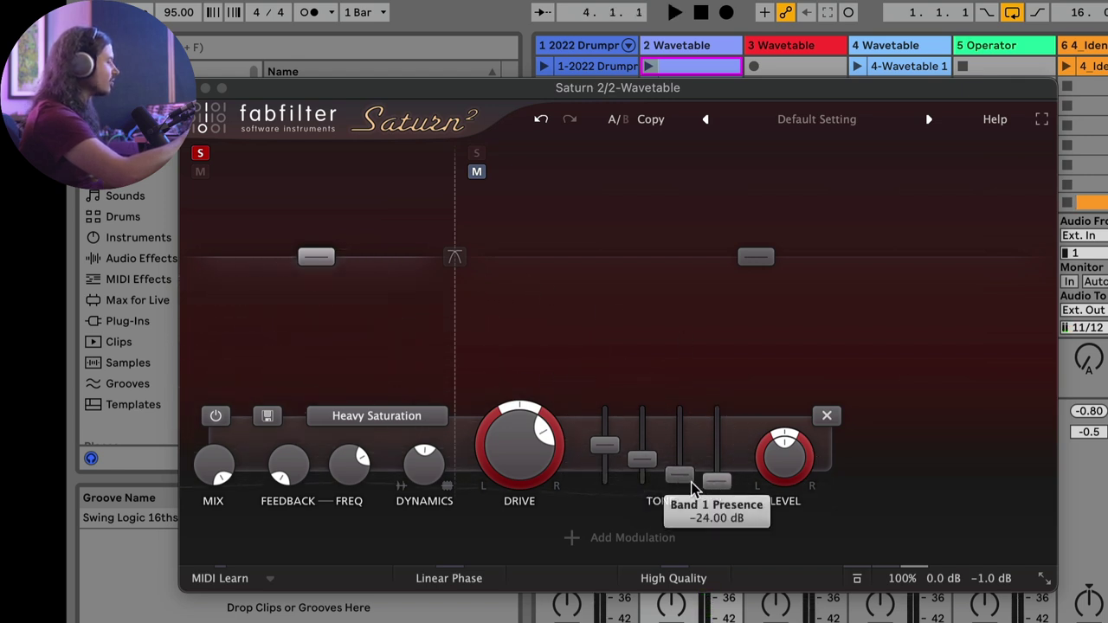
# - Solo Saturn 2's high band and audition it while setting its Drive to about 81%
pyautogui.click(756, 256)
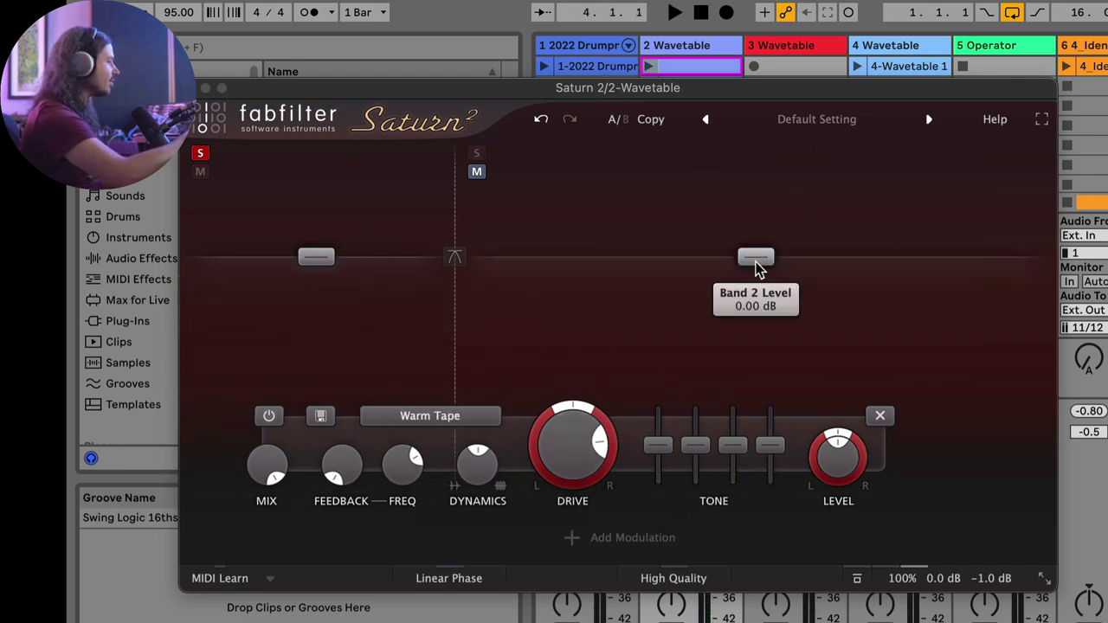
pyautogui.click(477, 154)
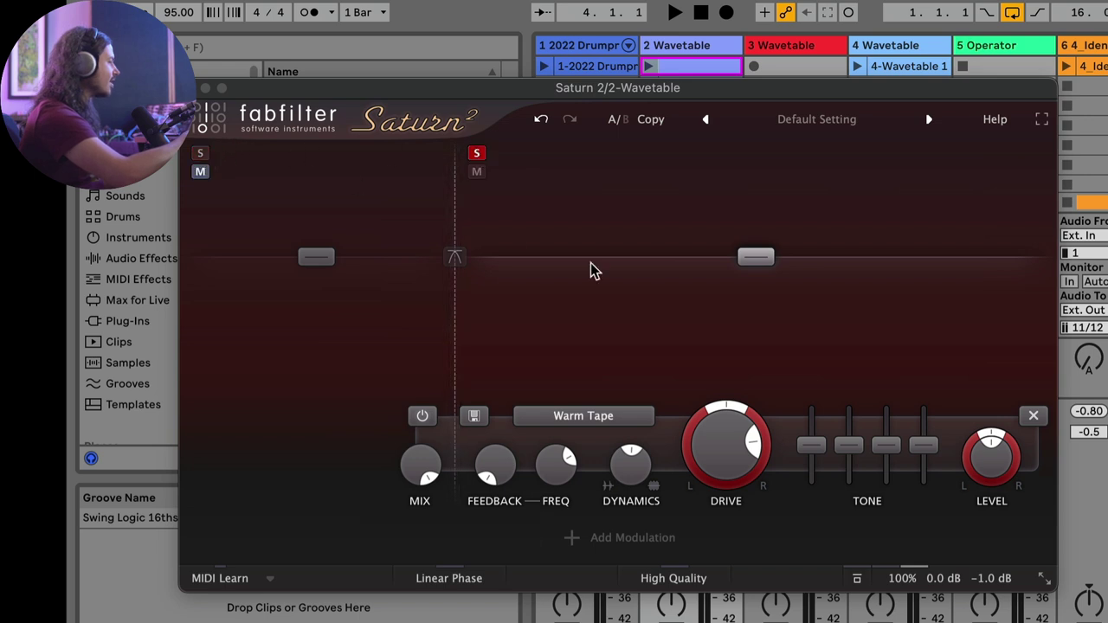
pyautogui.press('space')
pyautogui.moveTo(733, 439); pyautogui.dragTo(759, 454)
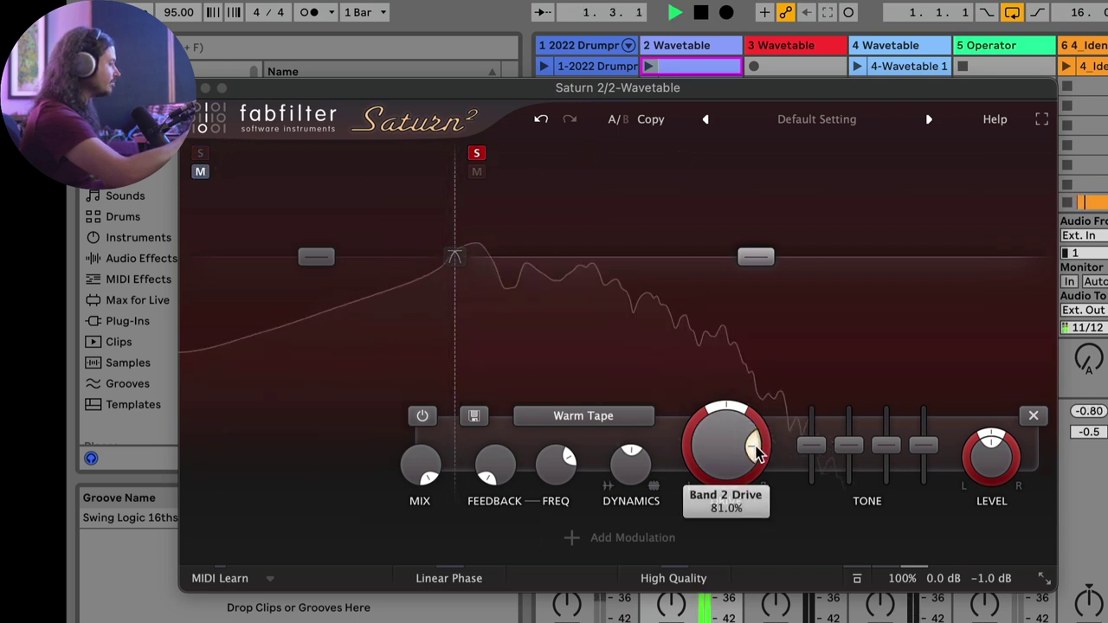
pyautogui.press('space')
# - Change the high band's distortion style to Warm Tube and lower its first two Tone sliders while adjusting Drive during playback
pyautogui.click(589, 417)
pyautogui.moveTo(615, 448)
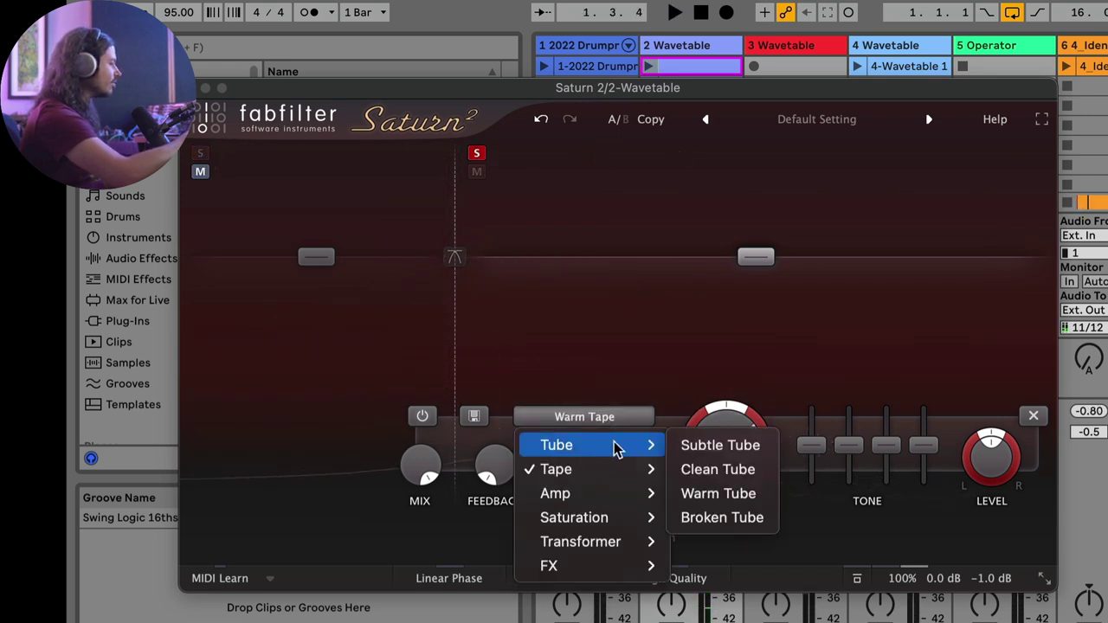
pyautogui.click(697, 495)
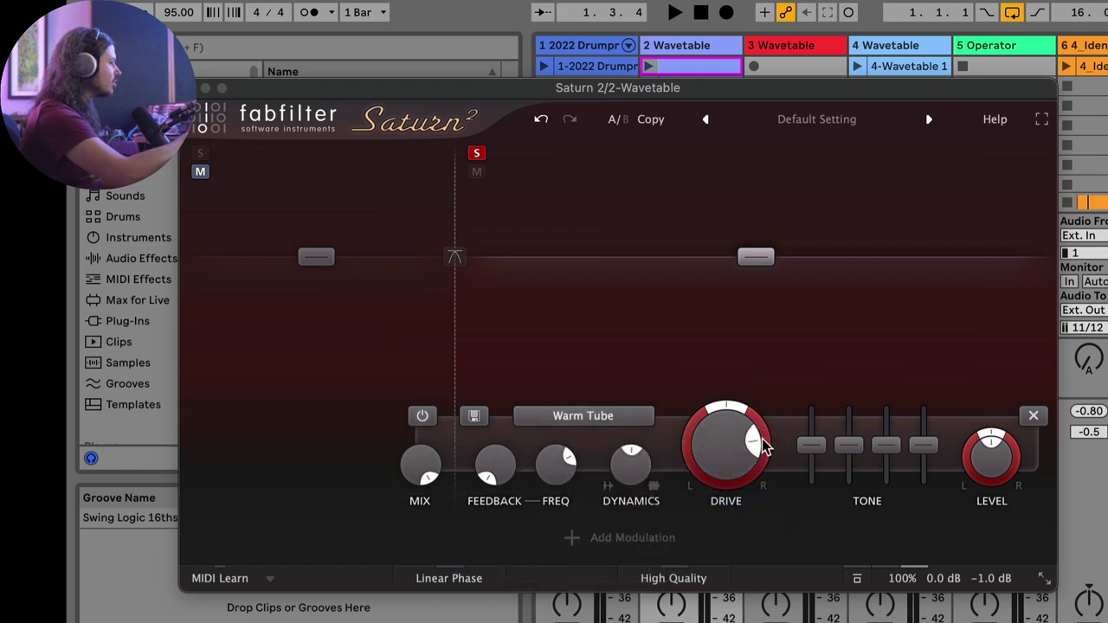
pyautogui.press('space')
pyautogui.moveTo(759, 445); pyautogui.dragTo(815, 472)
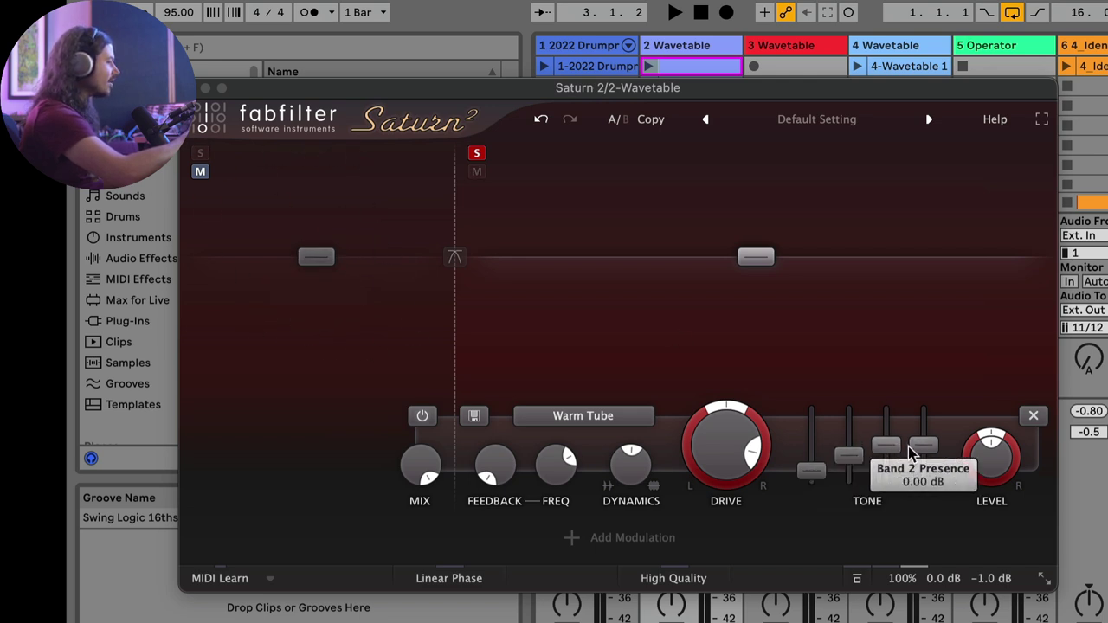
# - Unsolo the high band, audition both bands together and lower the high band's level slightly
pyautogui.press('space')
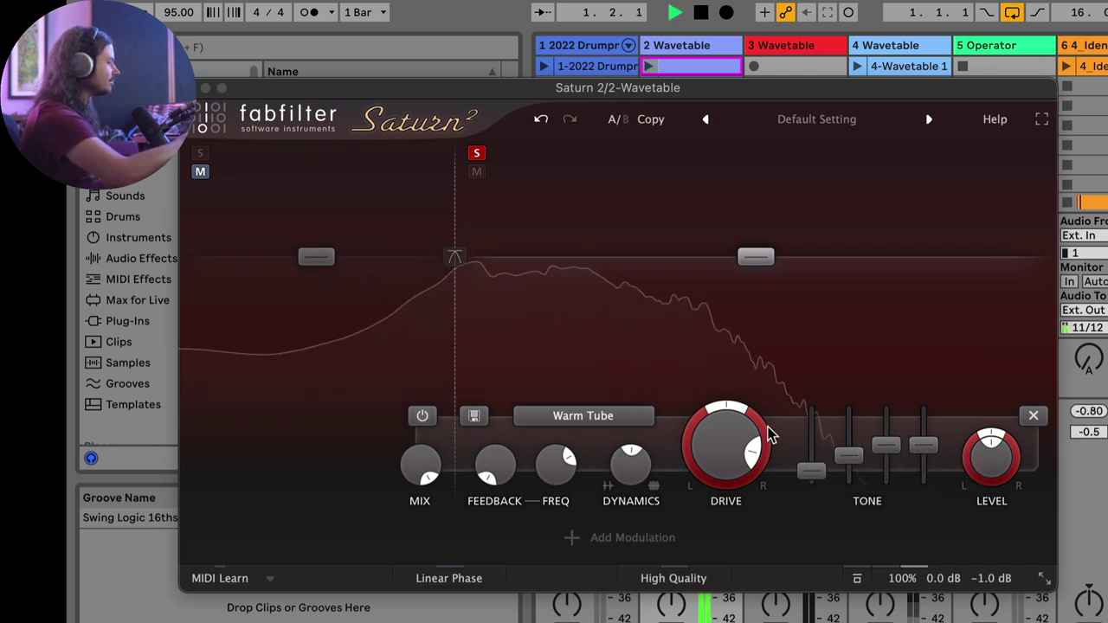
pyautogui.press('space')
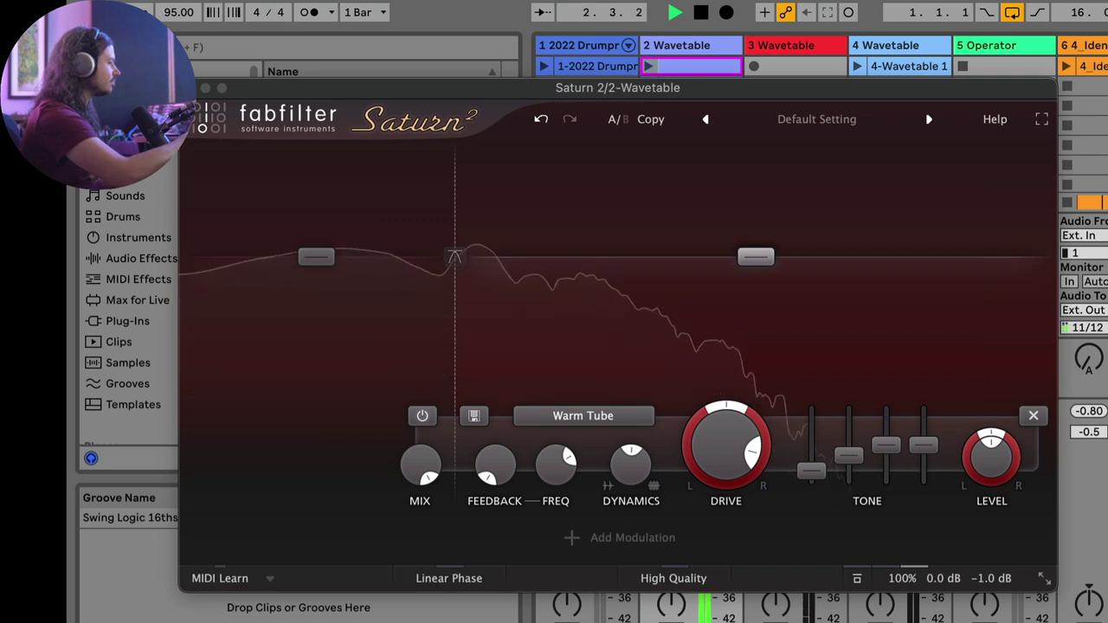
pyautogui.press('space')
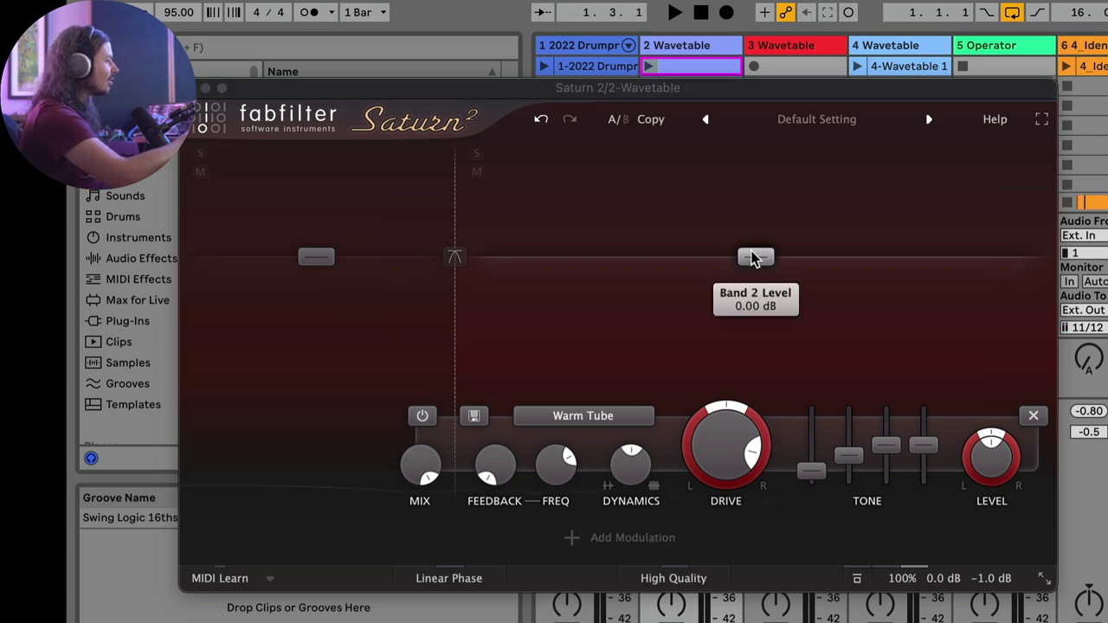
pyautogui.moveTo(752, 258); pyautogui.dragTo(754, 280)
pyautogui.press('space')
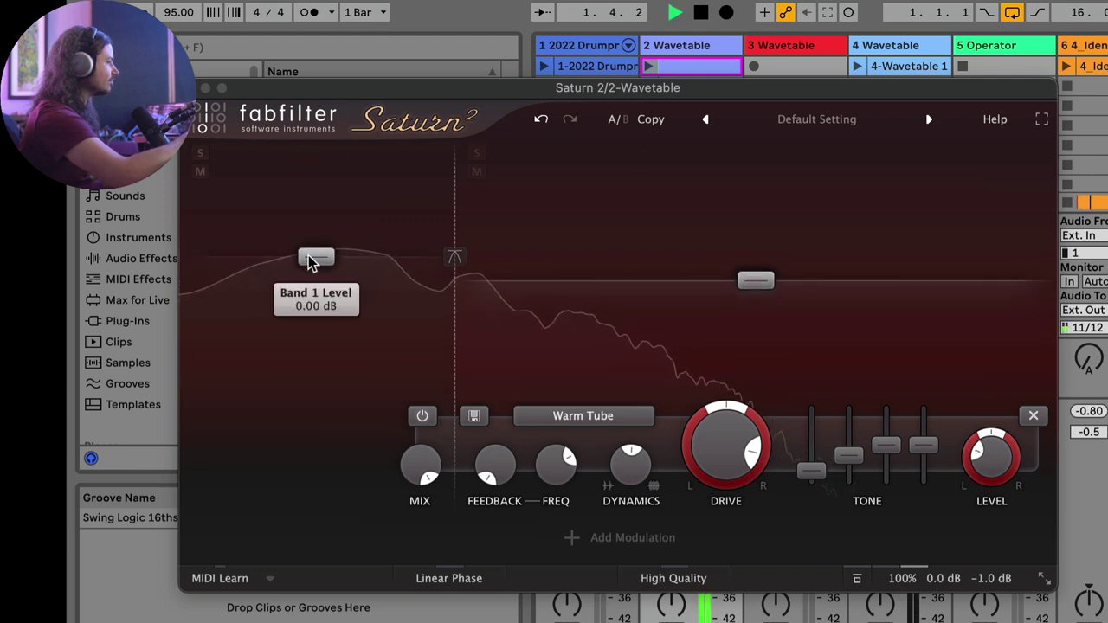
# - Raise Saturn 2's Output Gain to +3.5 dB while checking the loudness during playback
pyautogui.moveTo(987, 520)
pyautogui.press('space')
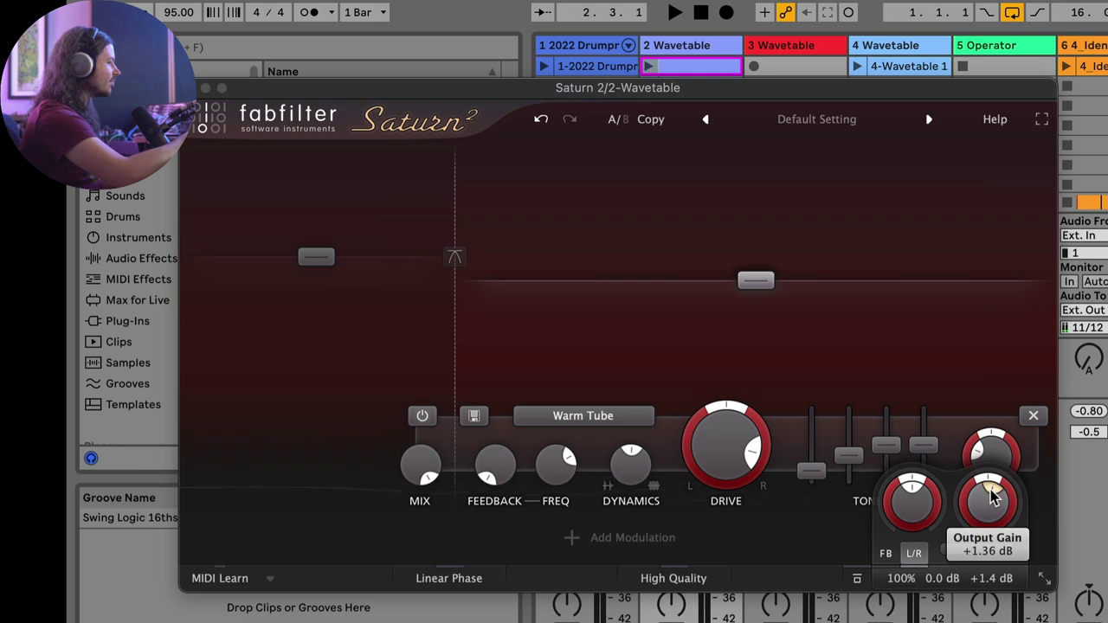
pyautogui.press('space')
pyautogui.moveTo(993, 496); pyautogui.dragTo(993, 470)
pyautogui.press('space')
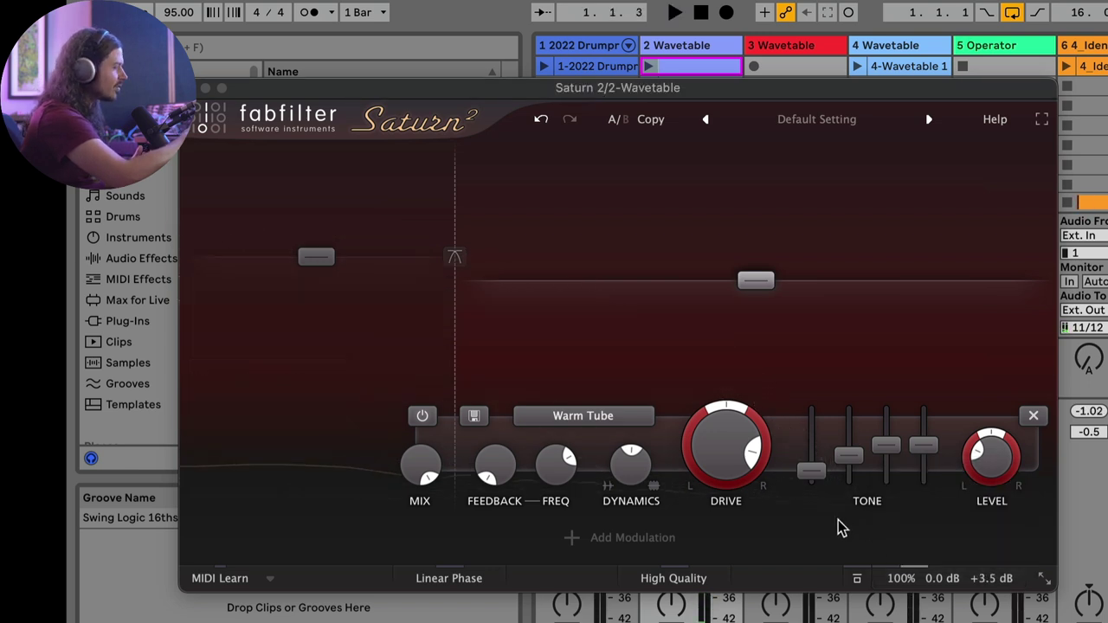
# - Select the low band and reduce its Drive to 41% while the track plays
pyautogui.moveTo(461, 346)
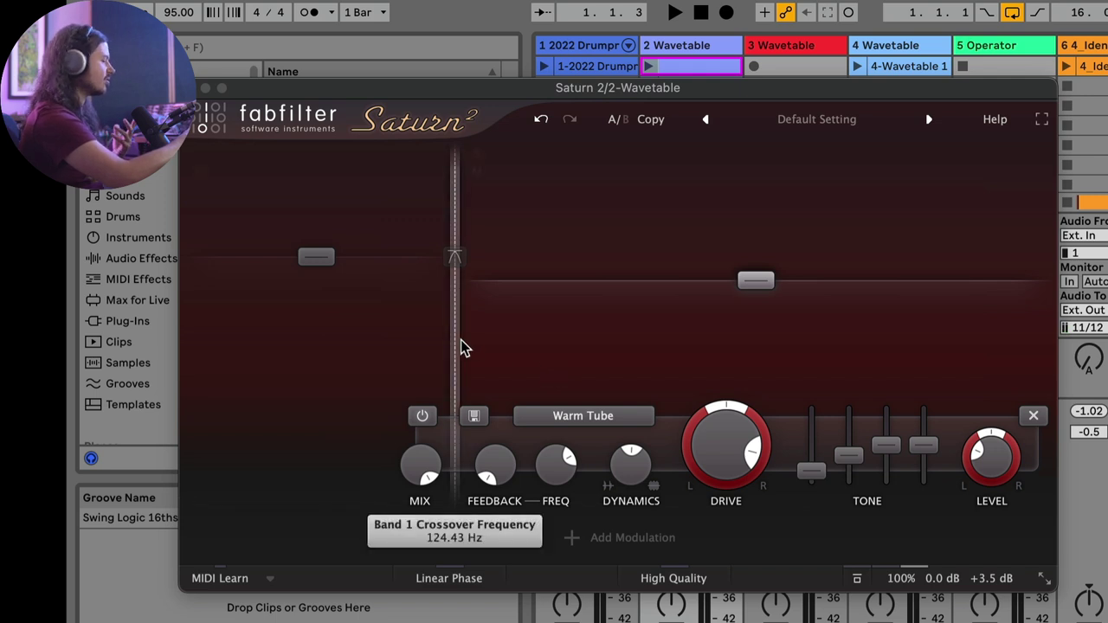
pyautogui.click(316, 260)
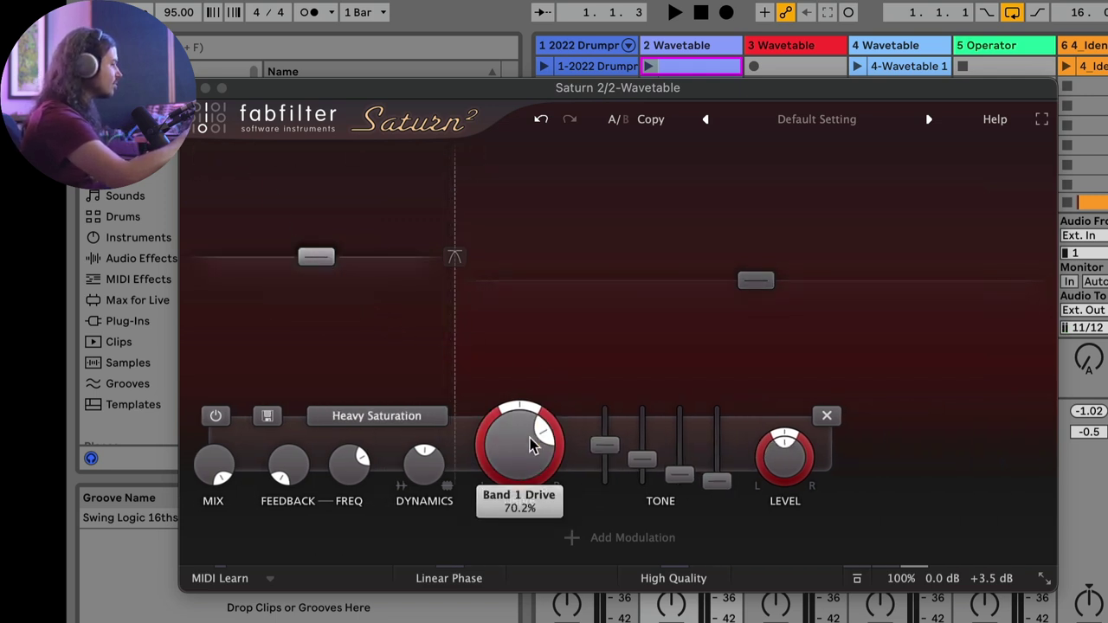
pyautogui.press('space')
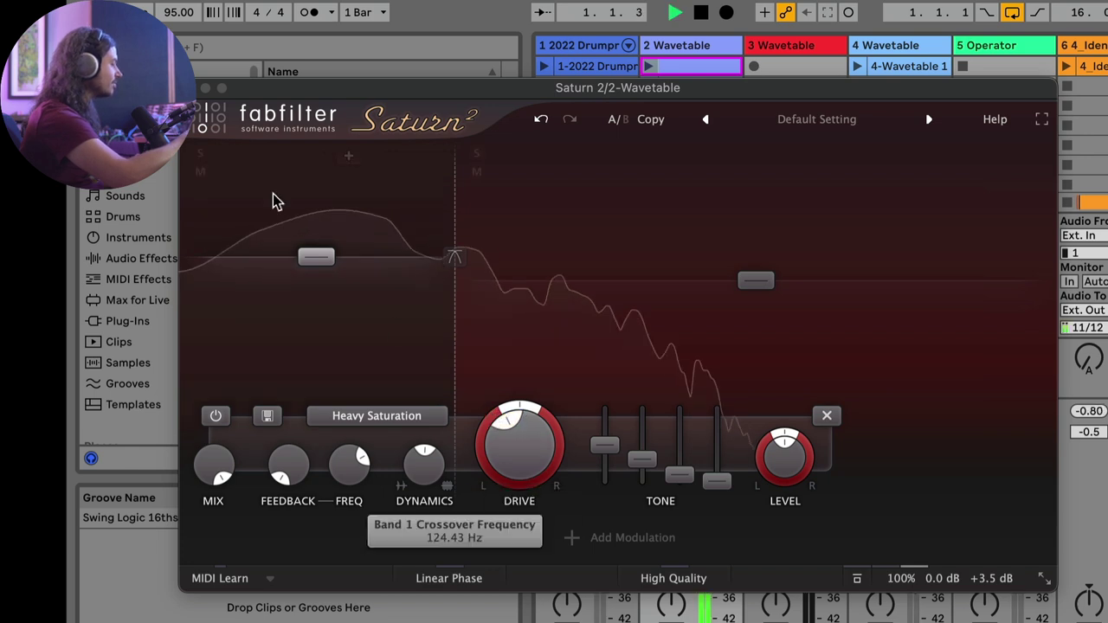
pyautogui.scroll(3, 516, 419)
pyautogui.scroll(-3, 517, 419)
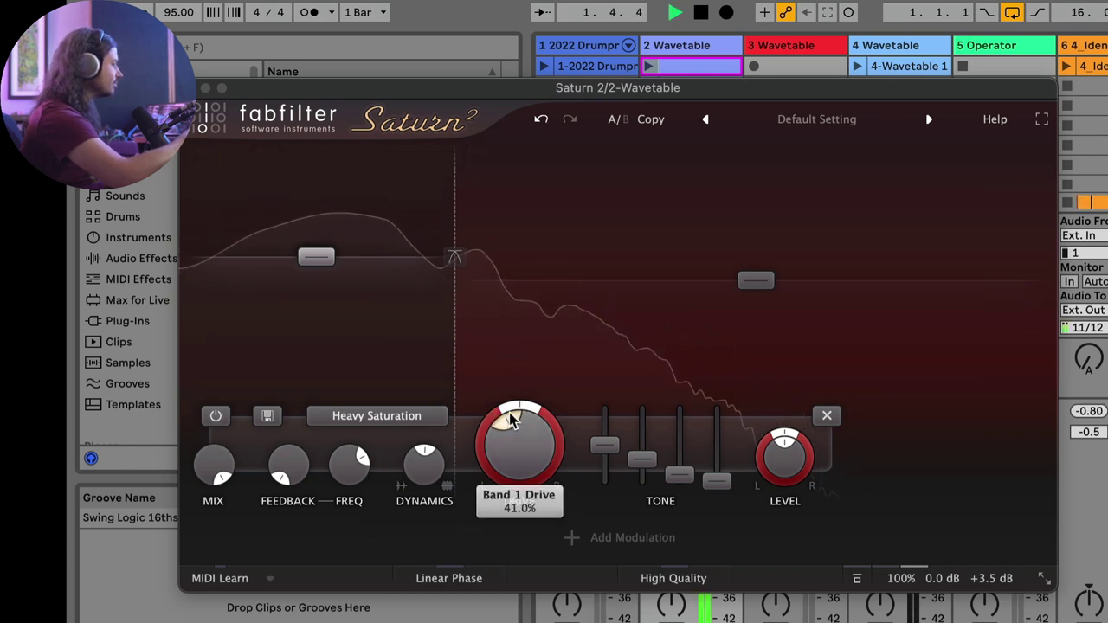
pyautogui.press('space')
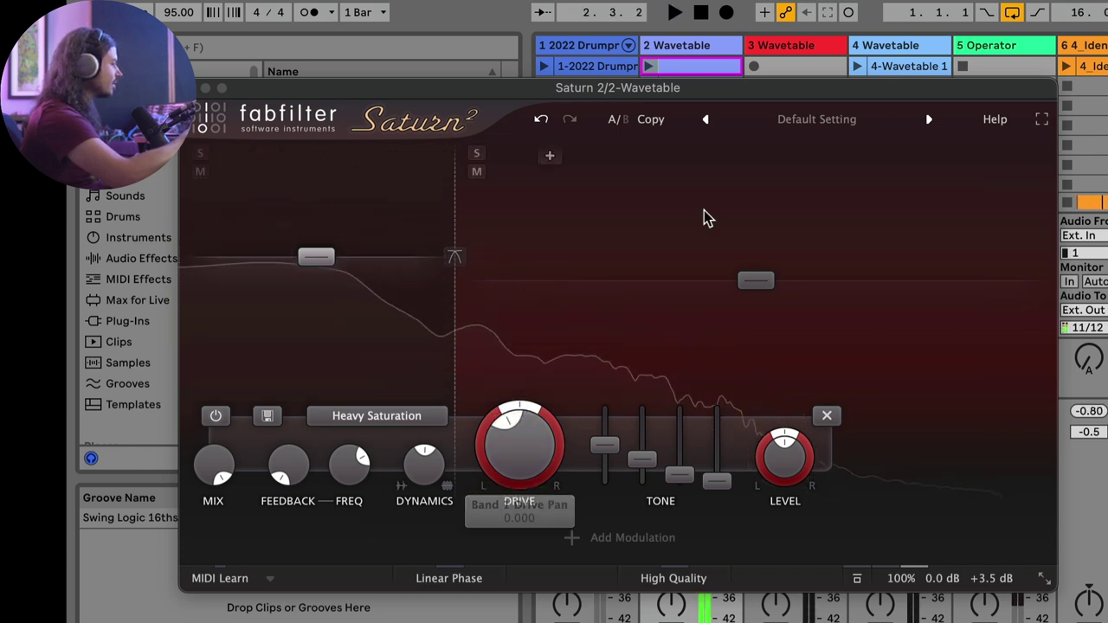
# - Sweep Saturn 2's overall Mix during playback, settle on 39%, and compare the sound with the device switched off and on
pyautogui.moveTo(909, 589)
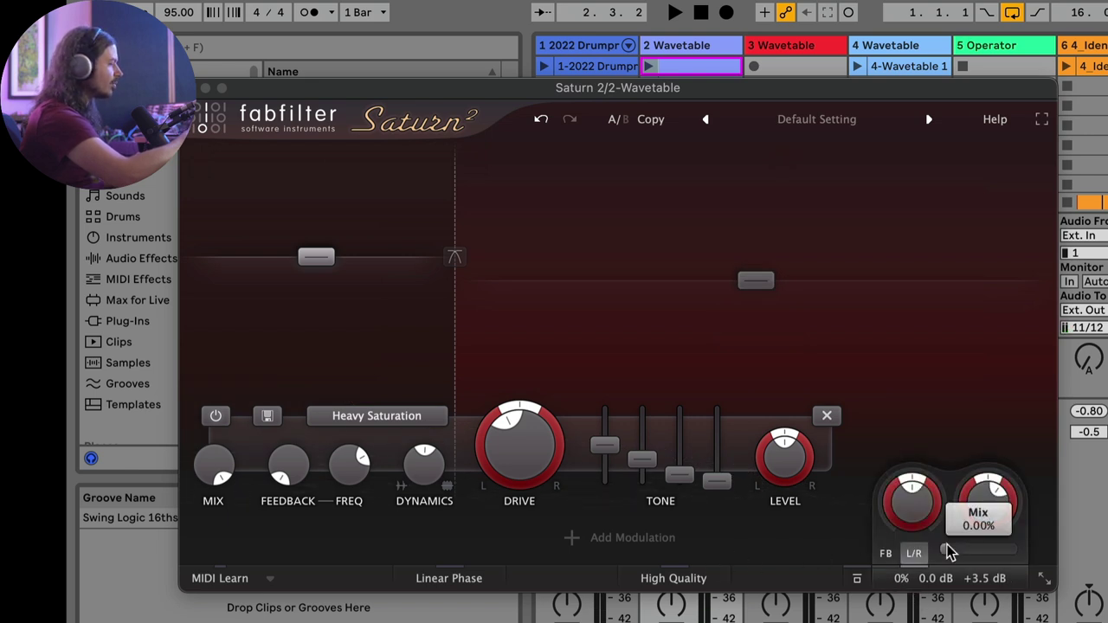
pyautogui.press('space')
pyautogui.moveTo(949, 552); pyautogui.dragTo(1107, 558)
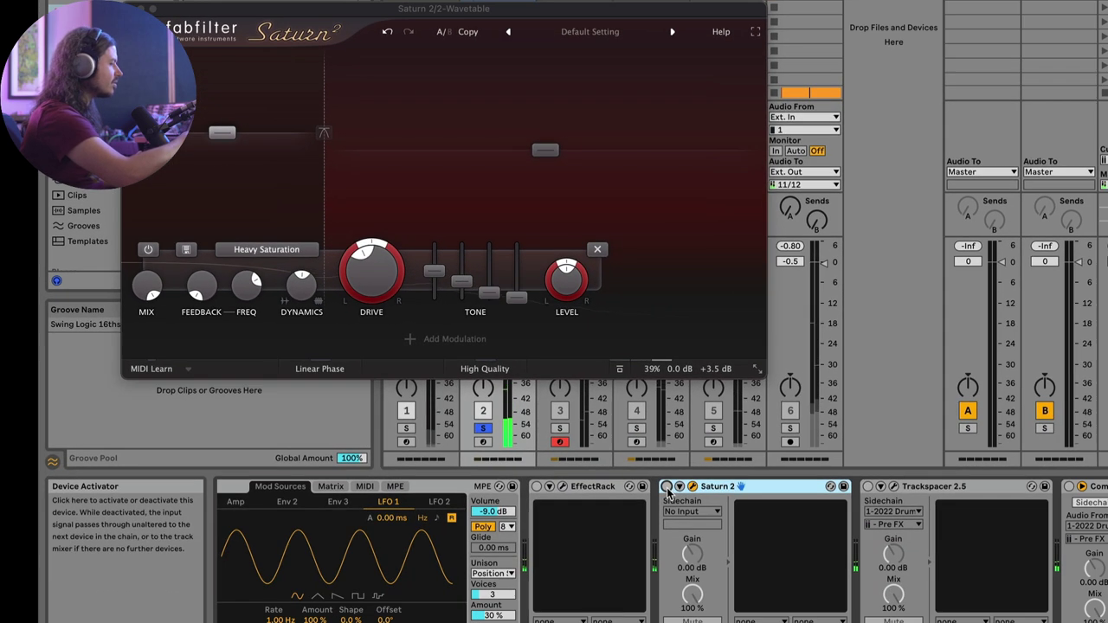
pyautogui.click(667, 488)
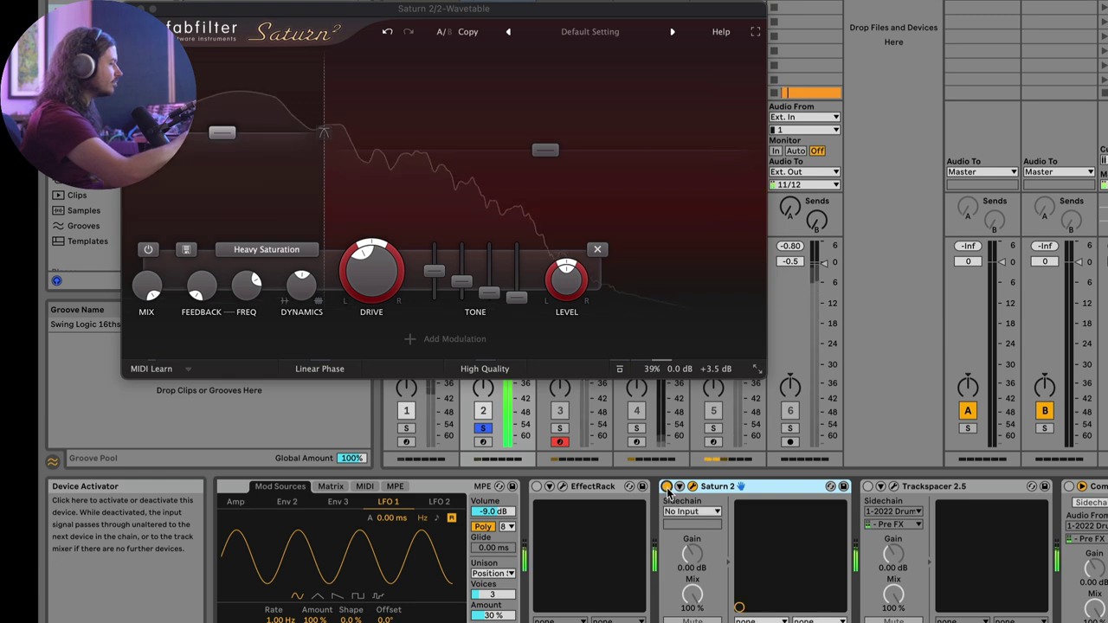
pyautogui.press('space')
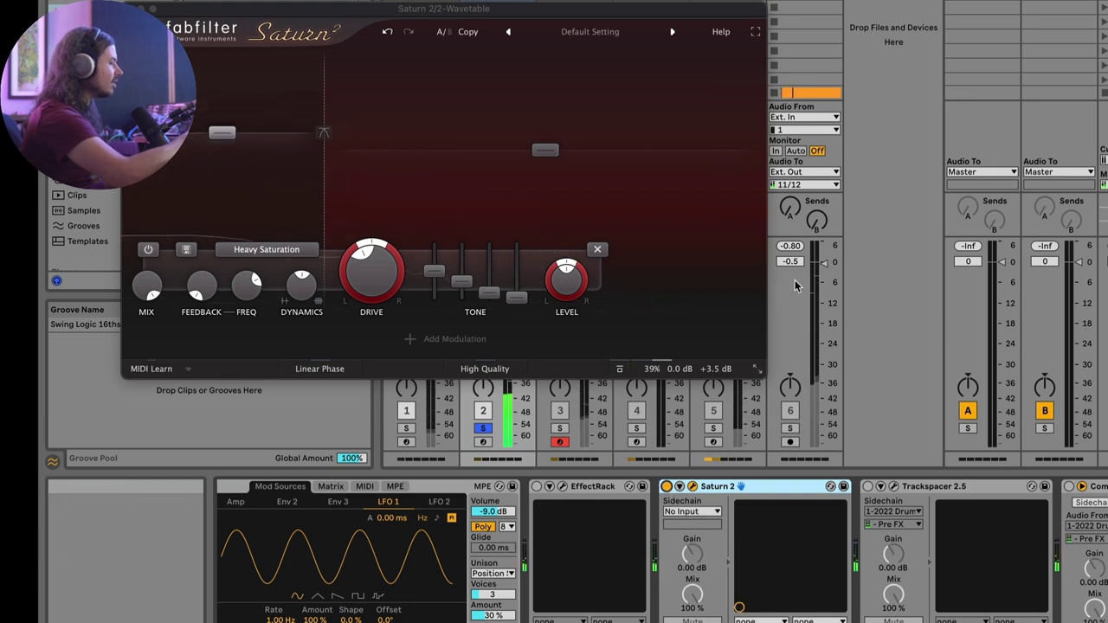
# - Map Saturn 2's device activator to the same computer key as EffectRack's, Z
pyautogui.press('super+k')
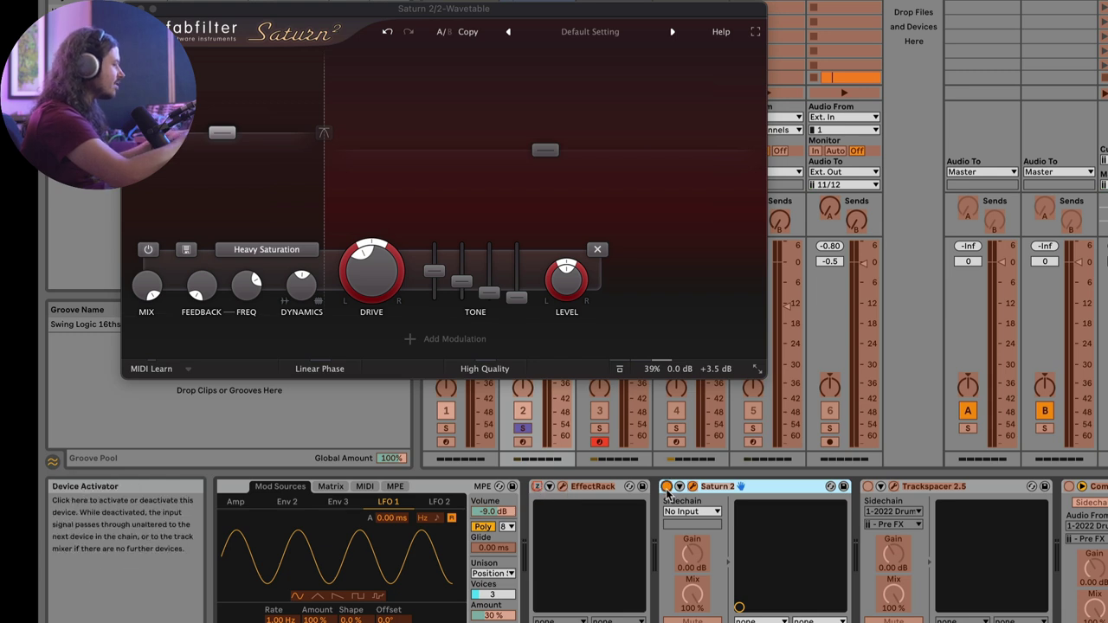
pyautogui.press('super+k')
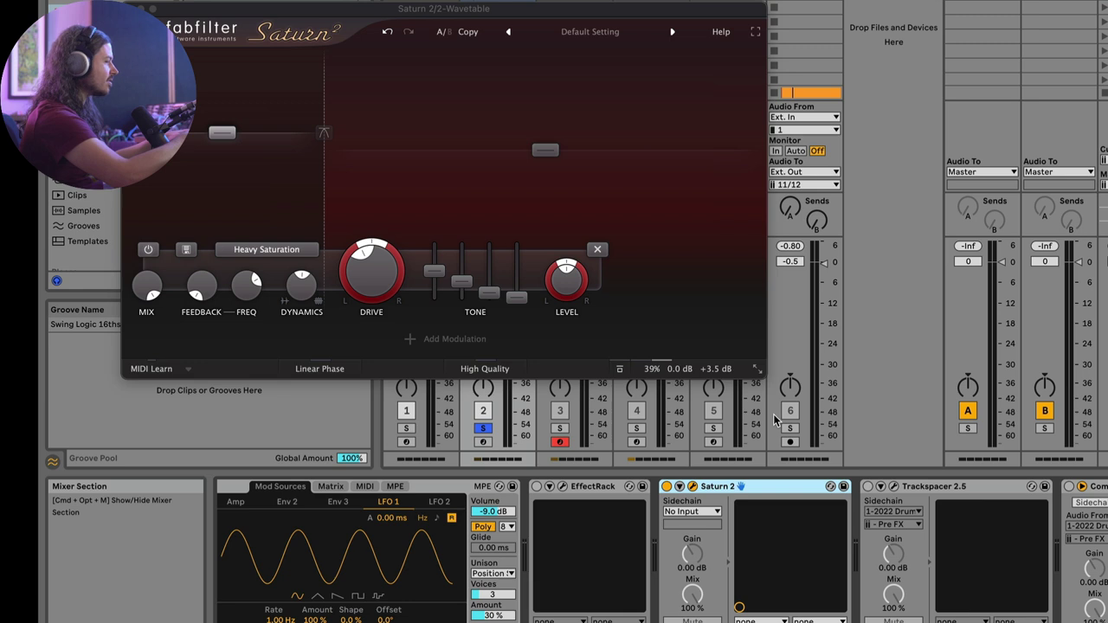
# - Compare Saturn 2 against EffectRack during playback by alternating them, and raise Saturn 2's output gain to +5.0 dB
pyautogui.press('space')
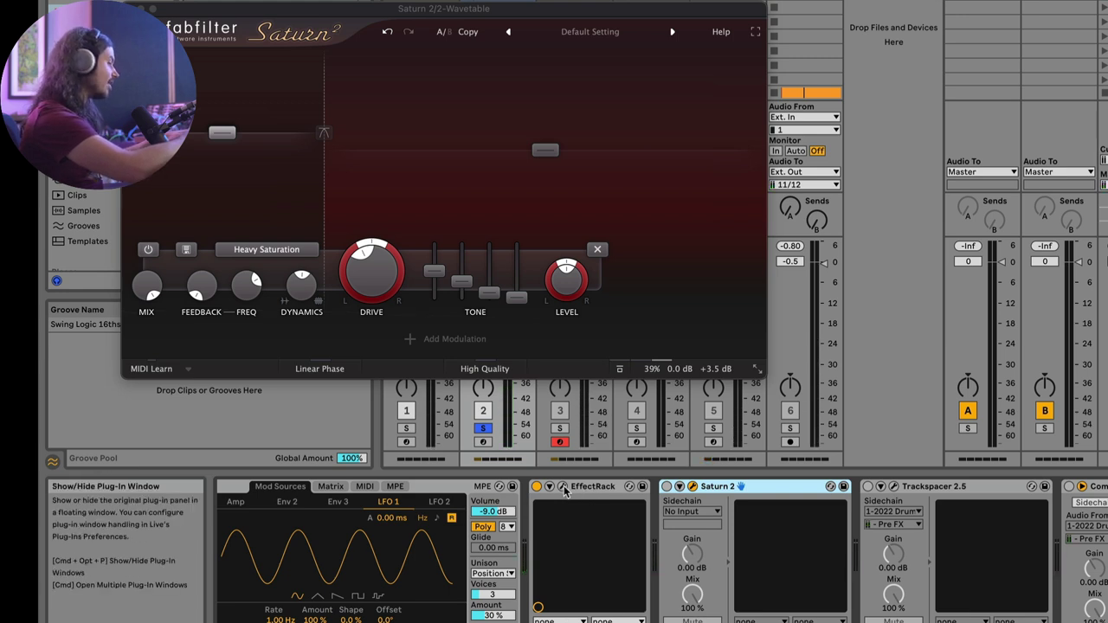
pyautogui.moveTo(711, 372)
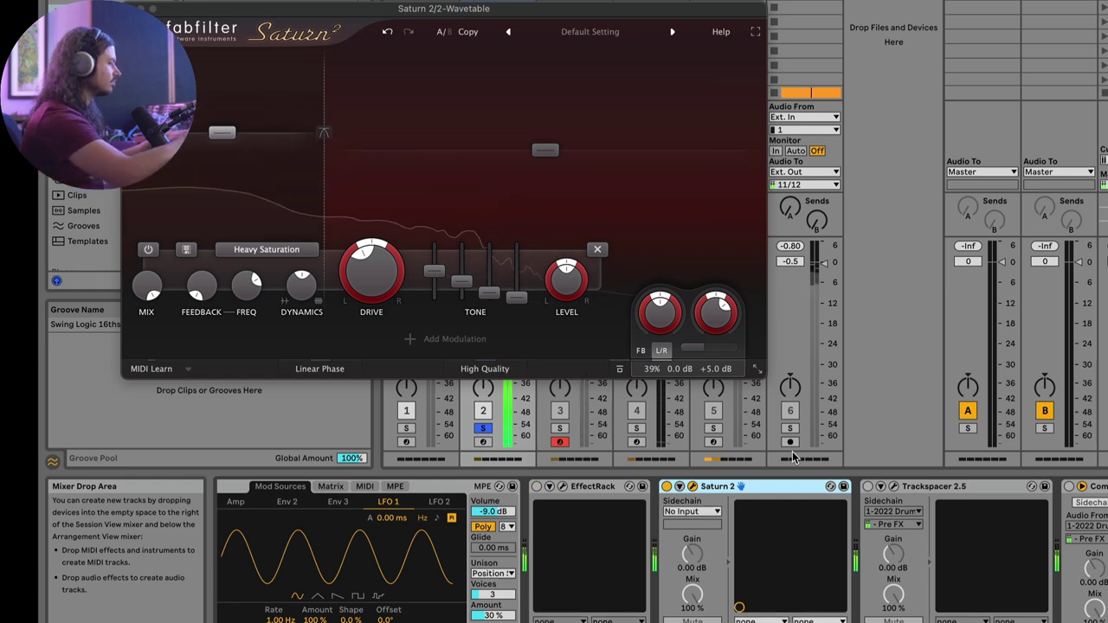
pyautogui.press('space')
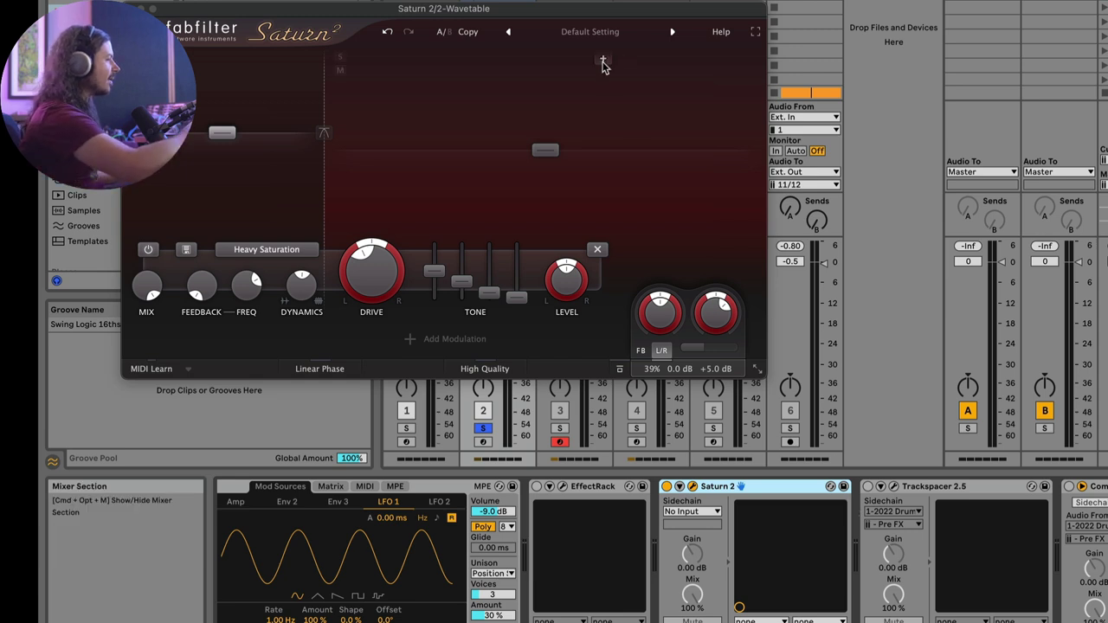
# - Split Saturn 2's high band with four additional crossovers and view the High Quality mode options without changing them
pyautogui.click(434, 62)
pyautogui.click(513, 62)
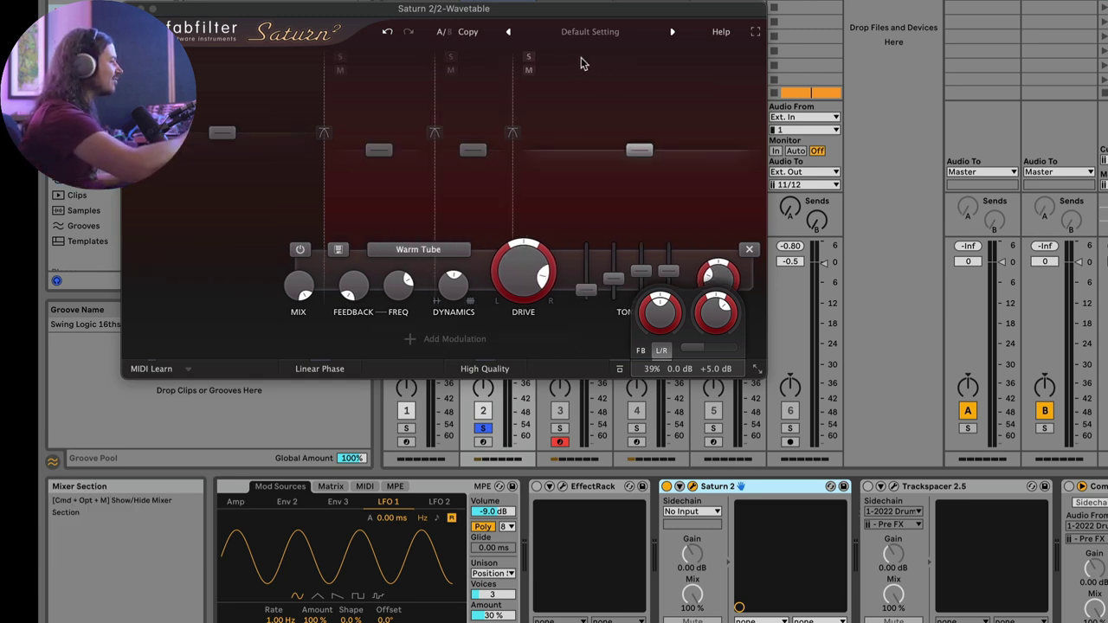
pyautogui.click(583, 62)
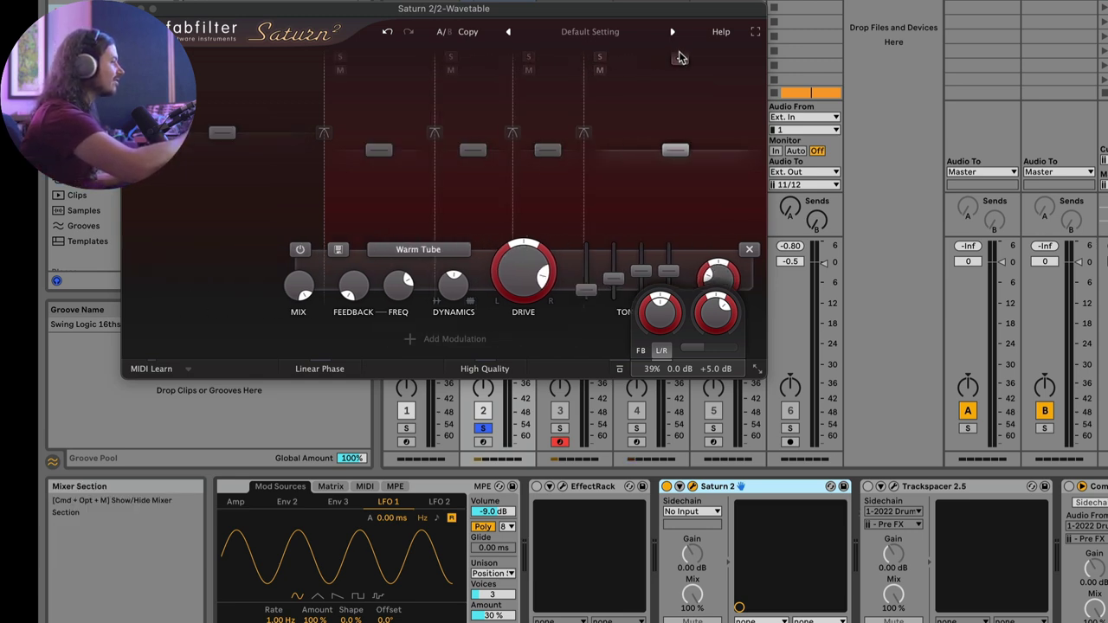
pyautogui.click(648, 58)
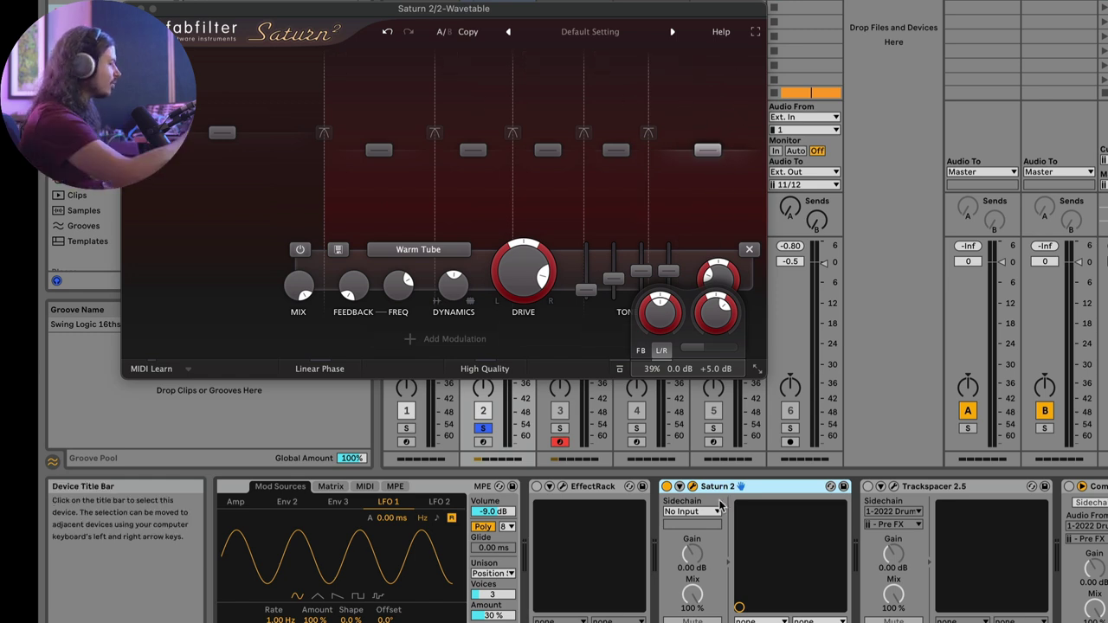
pyautogui.click(487, 369)
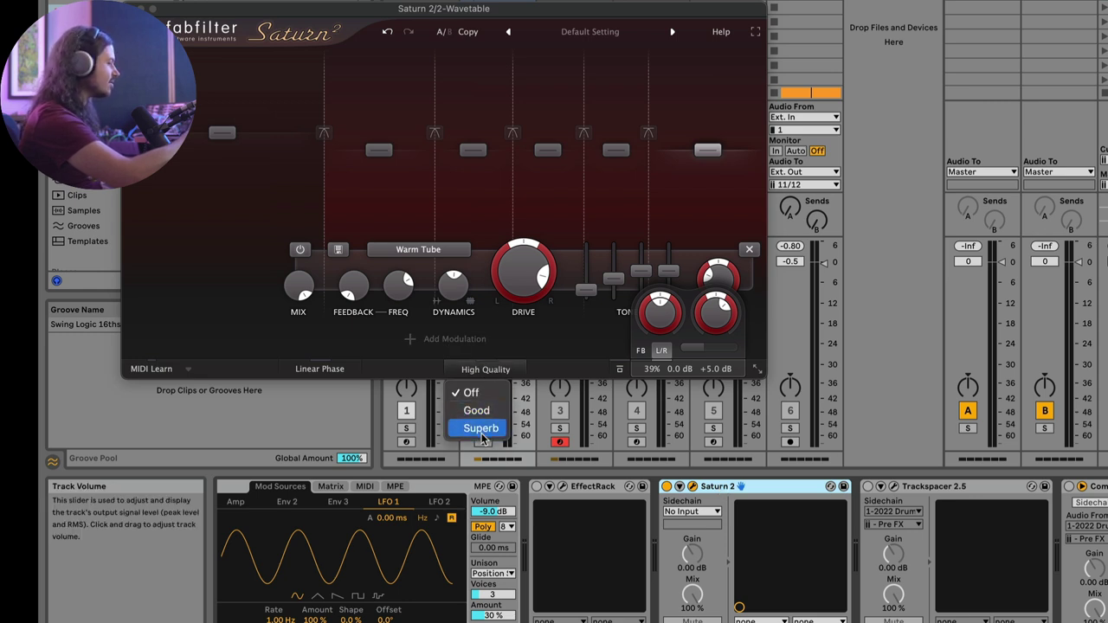
pyautogui.click(554, 374)
# - Open the EffectRack window and check Decapitator's preset strip by showing and hiding it
pyautogui.click(562, 488)
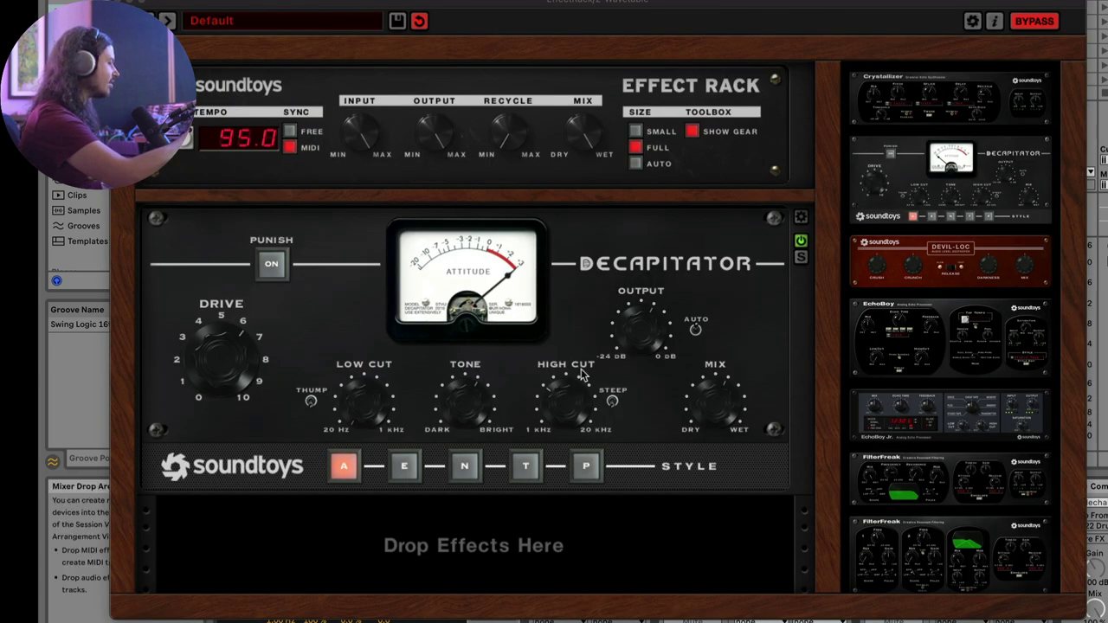
pyautogui.click(802, 217)
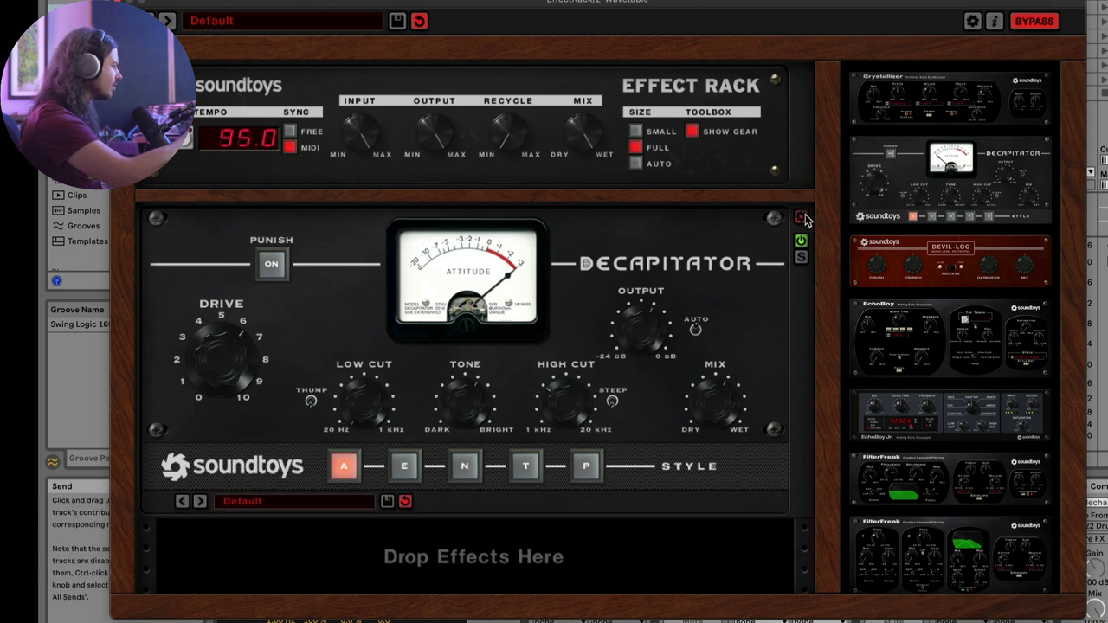
pyautogui.click(803, 218)
pyautogui.click(802, 217)
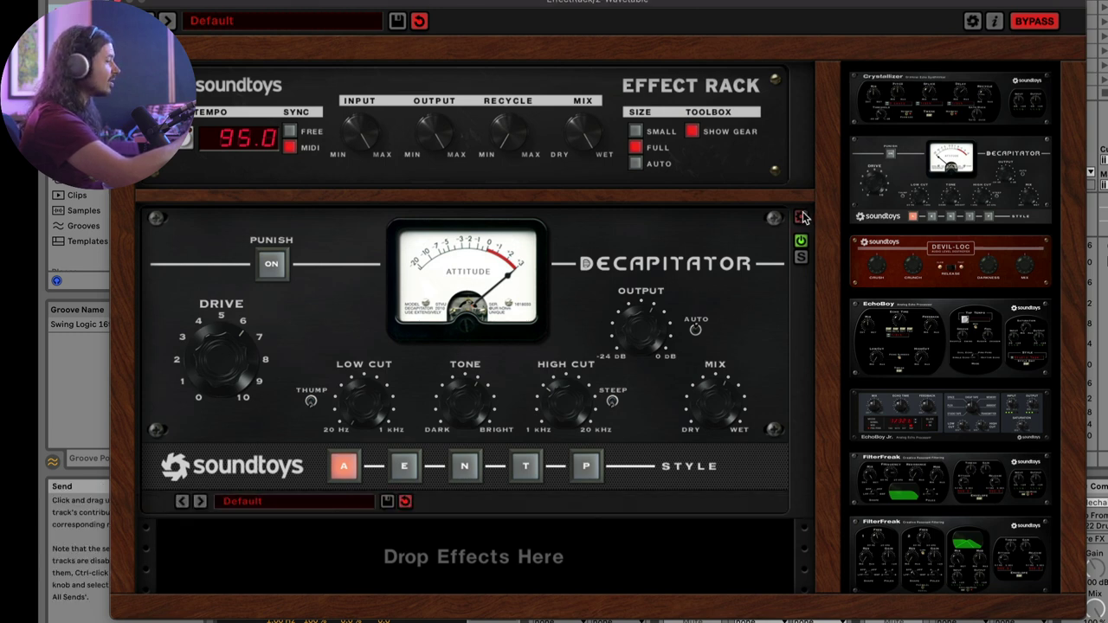
pyautogui.click(803, 217)
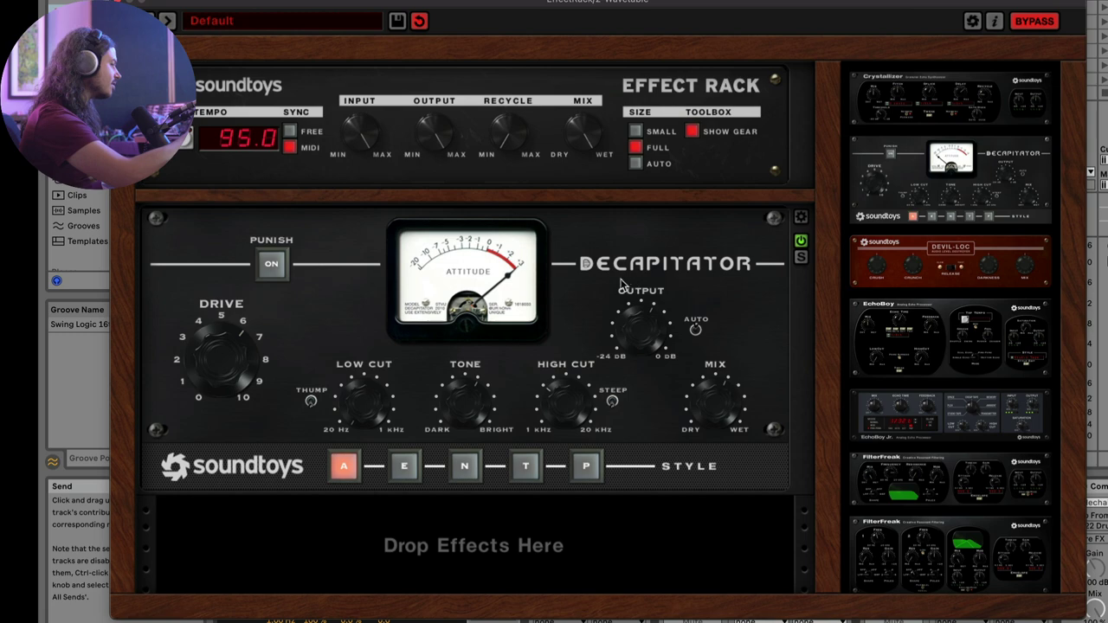
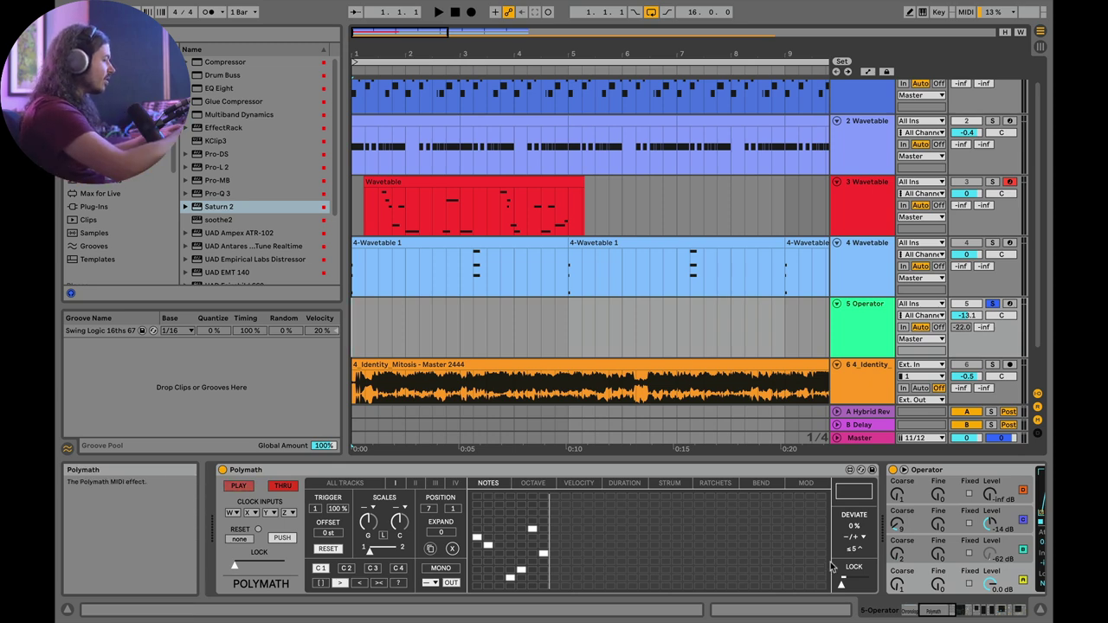
# - Set Polymath's deviation to 30% for the notes lane and 45% for the octave lane, and play the sequence
pyautogui.moveTo(855, 526); pyautogui.dragTo(855, 512)
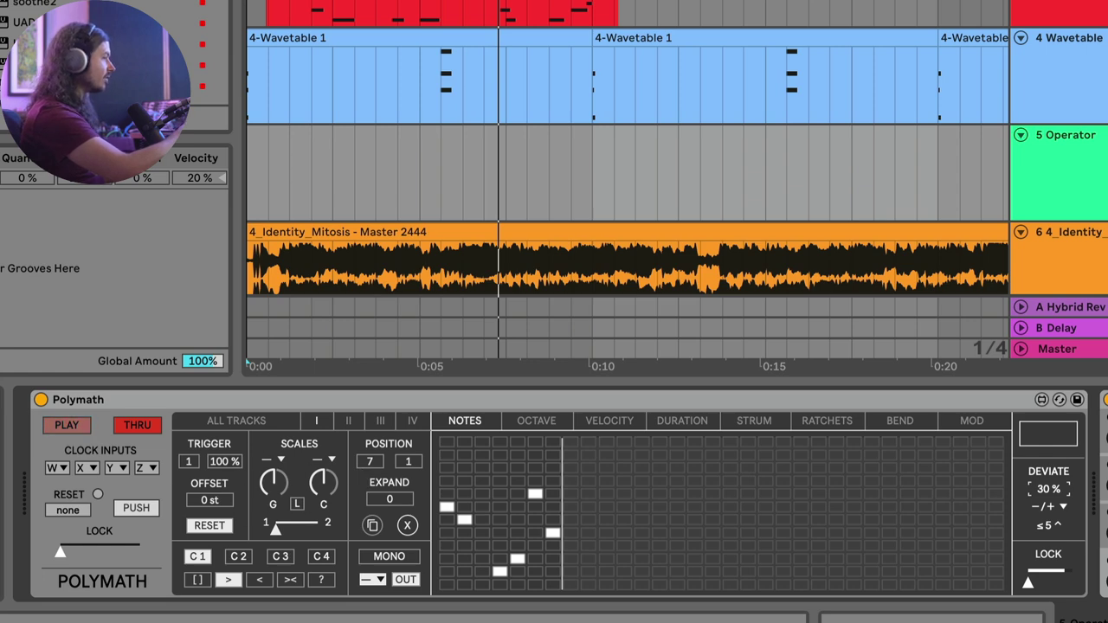
pyautogui.click(534, 425)
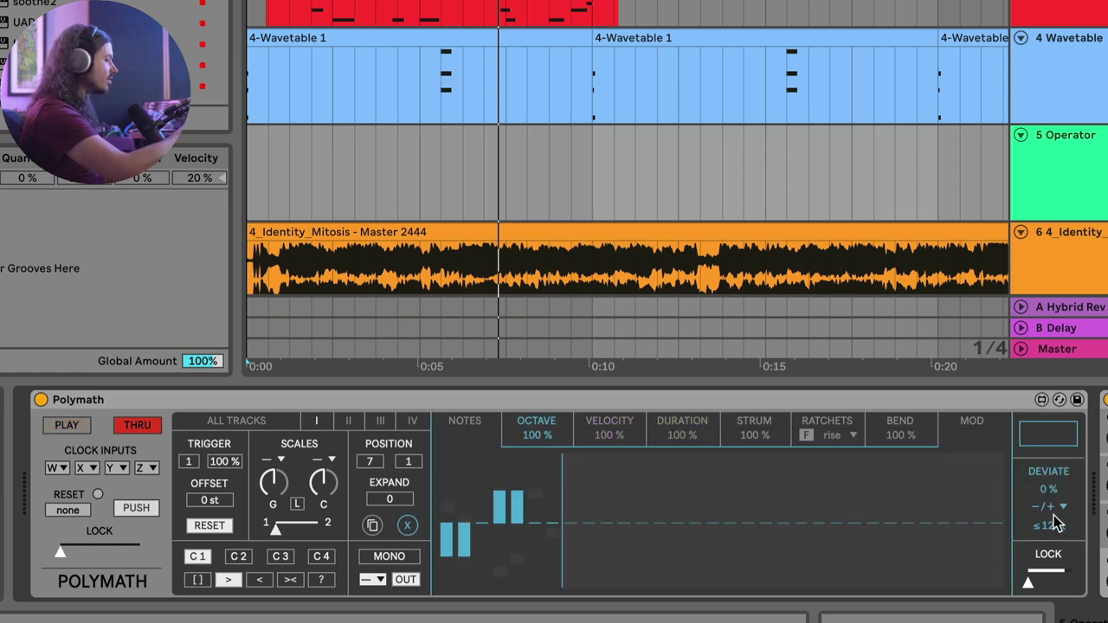
pyautogui.press('space')
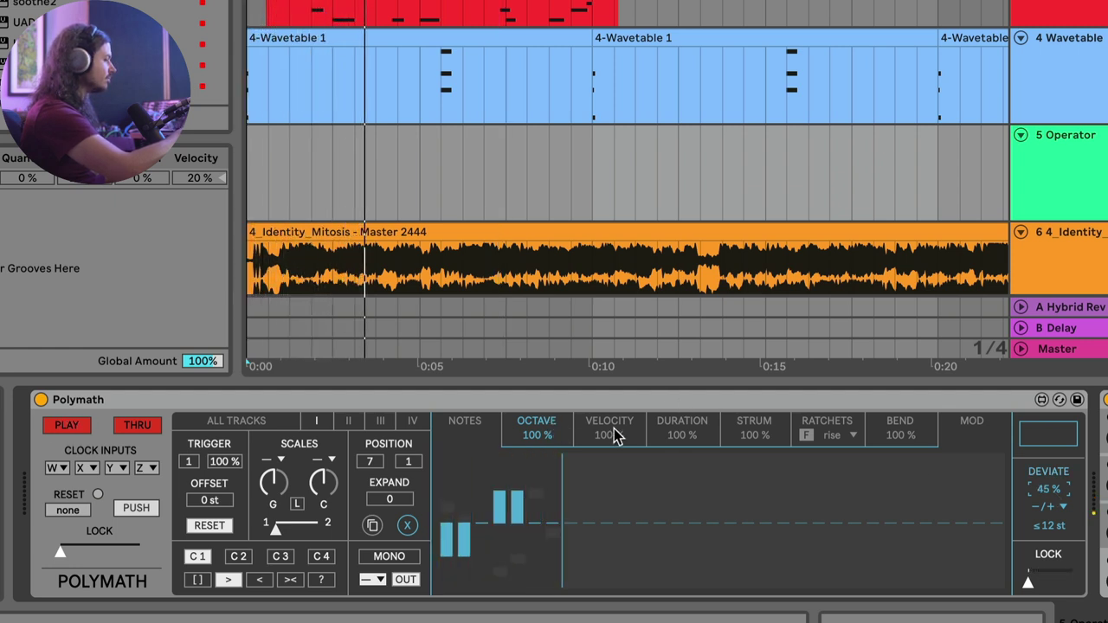
# - Set Polymath's deviation to 44% for velocity, 59% for duration and 44% for modulation, playing the sequence to hear the variations
pyautogui.click(611, 429)
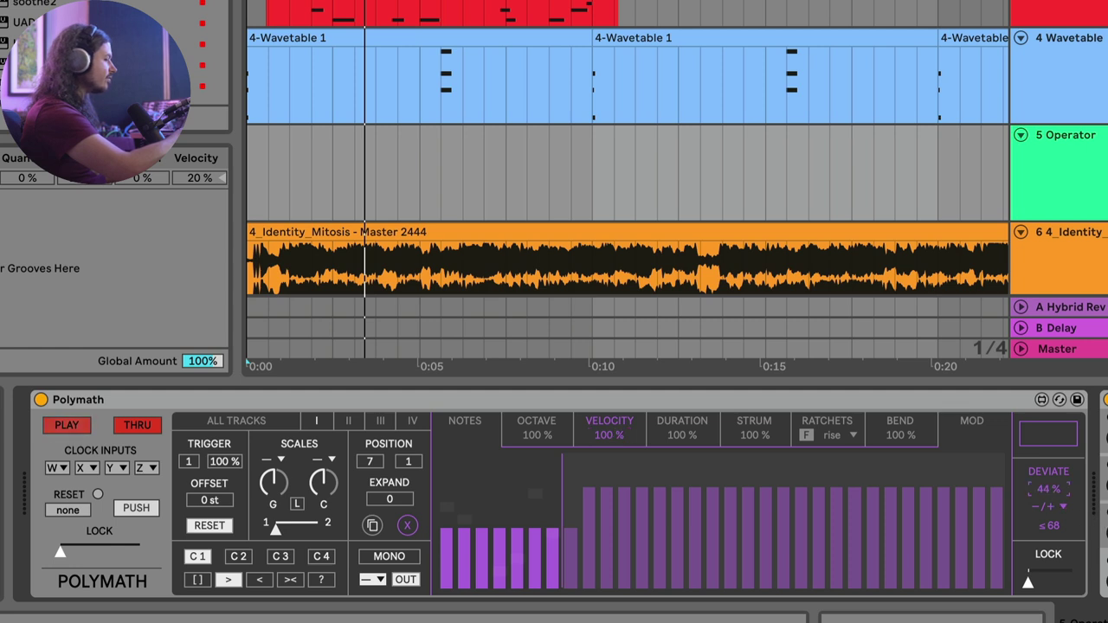
pyautogui.click(682, 428)
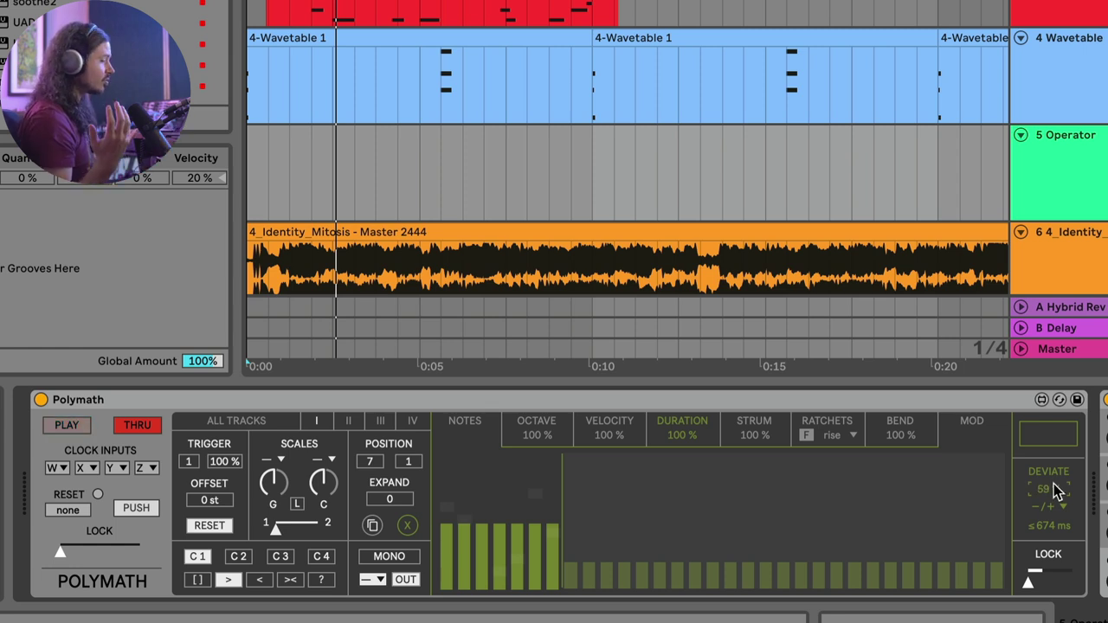
pyautogui.press('space')
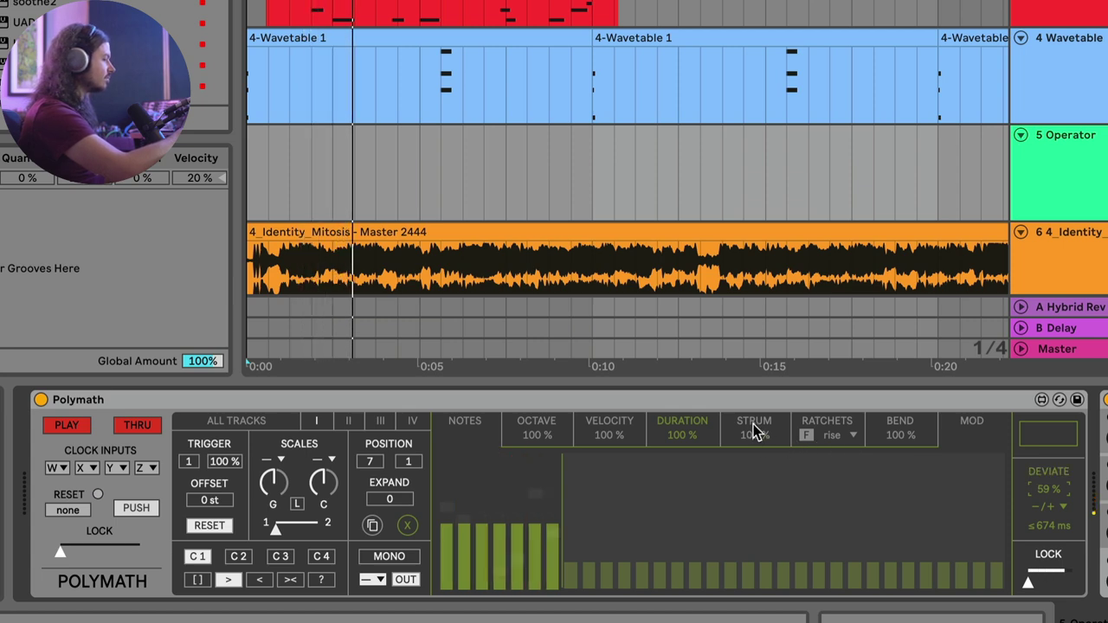
pyautogui.click(982, 430)
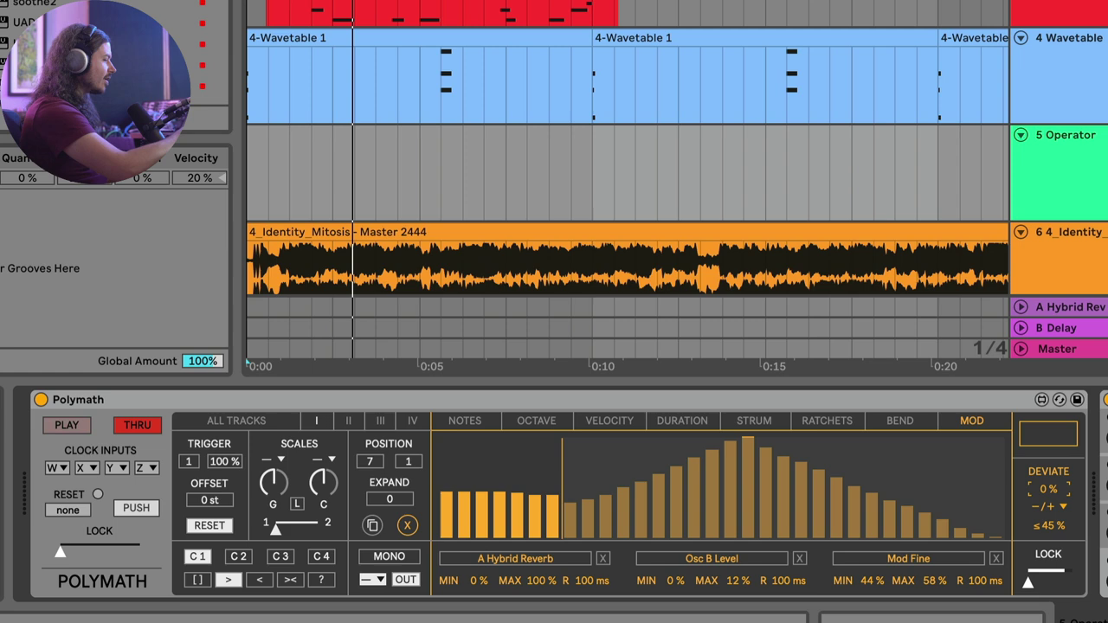
pyautogui.moveTo(1049, 495); pyautogui.dragTo(1049, 522)
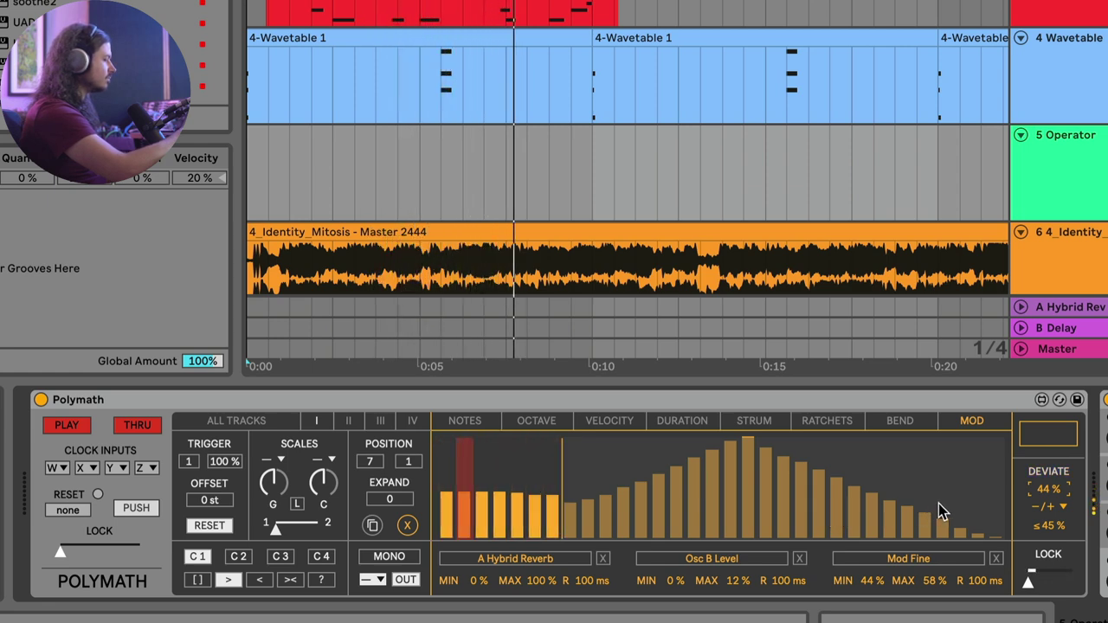
# - Examine the Operator track's device chain from Polymath through Operator, Saturator, EffectRack, Saturn 2, Shifter and Utility to Auto Filter
pyautogui.hscroll(3, 938, 503)
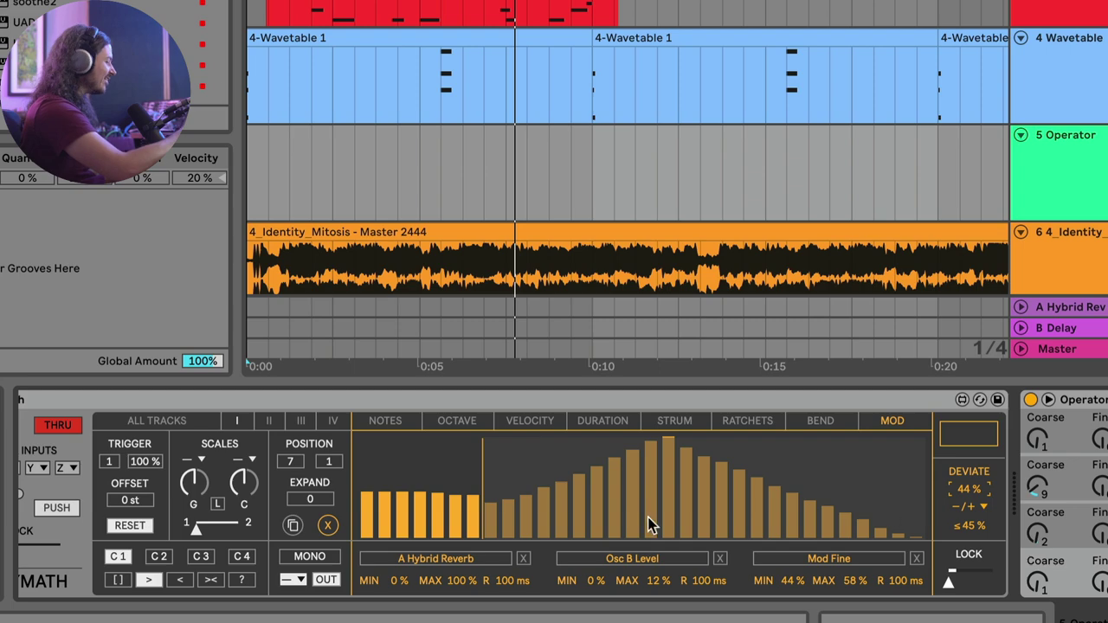
pyautogui.hscroll(-3, 525, 523)
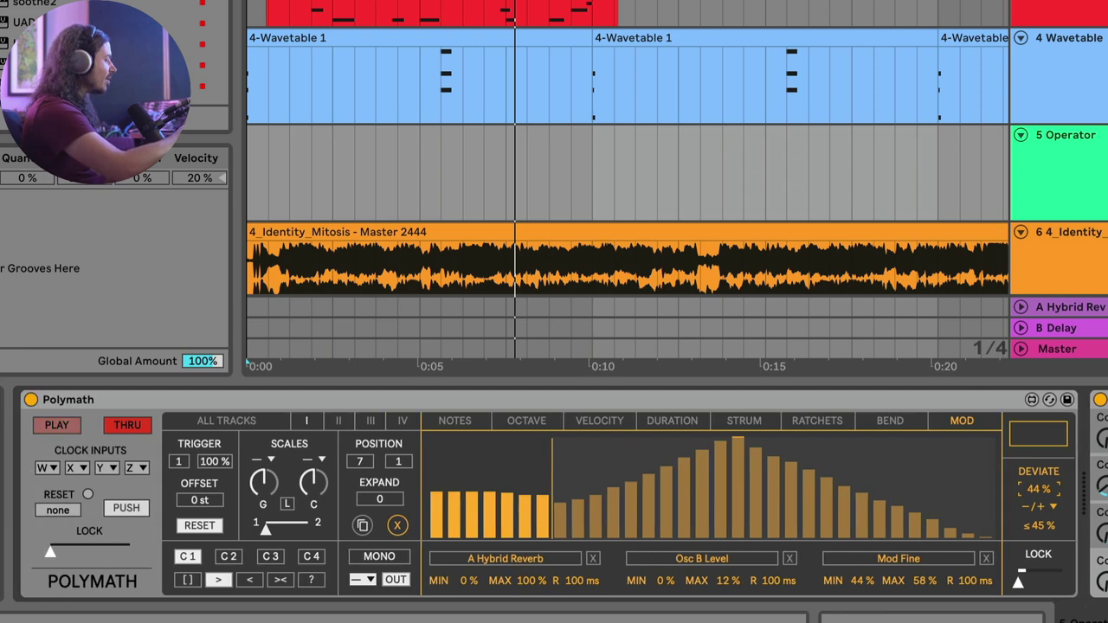
pyautogui.hscroll(20, 810, 503)
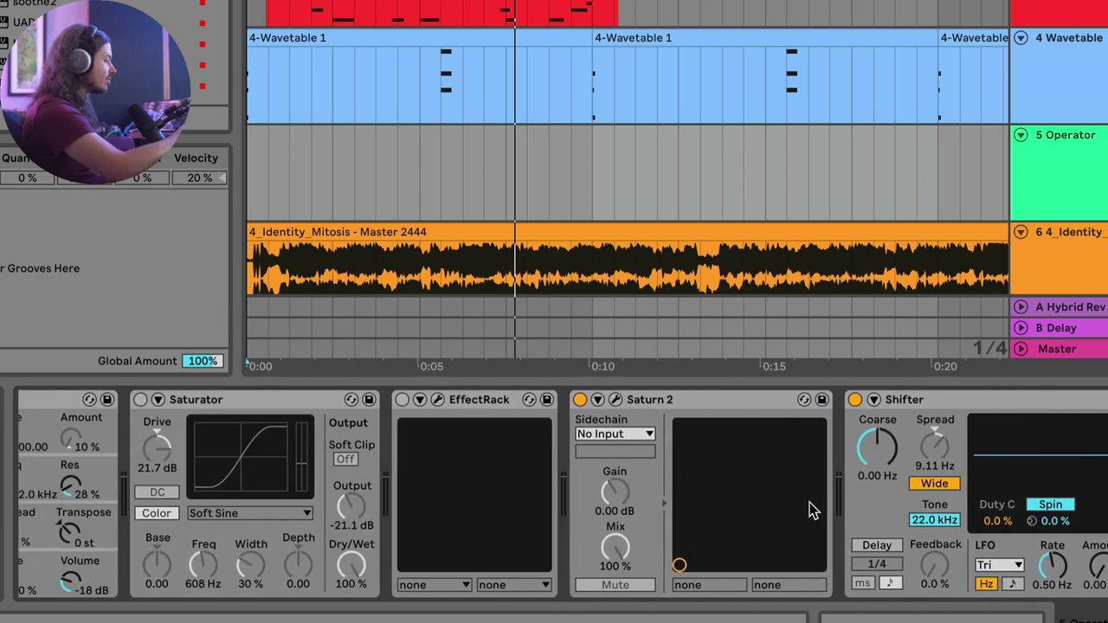
pyautogui.hscroll(-10, 810, 511)
pyautogui.hscroll(12, 810, 511)
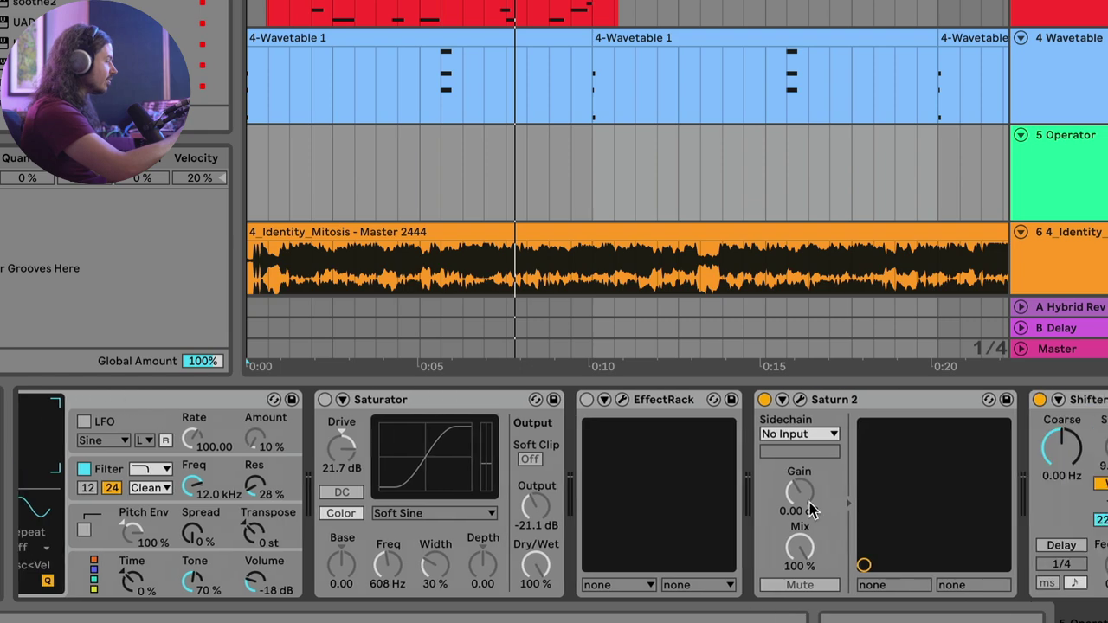
pyautogui.hscroll(3, 810, 511)
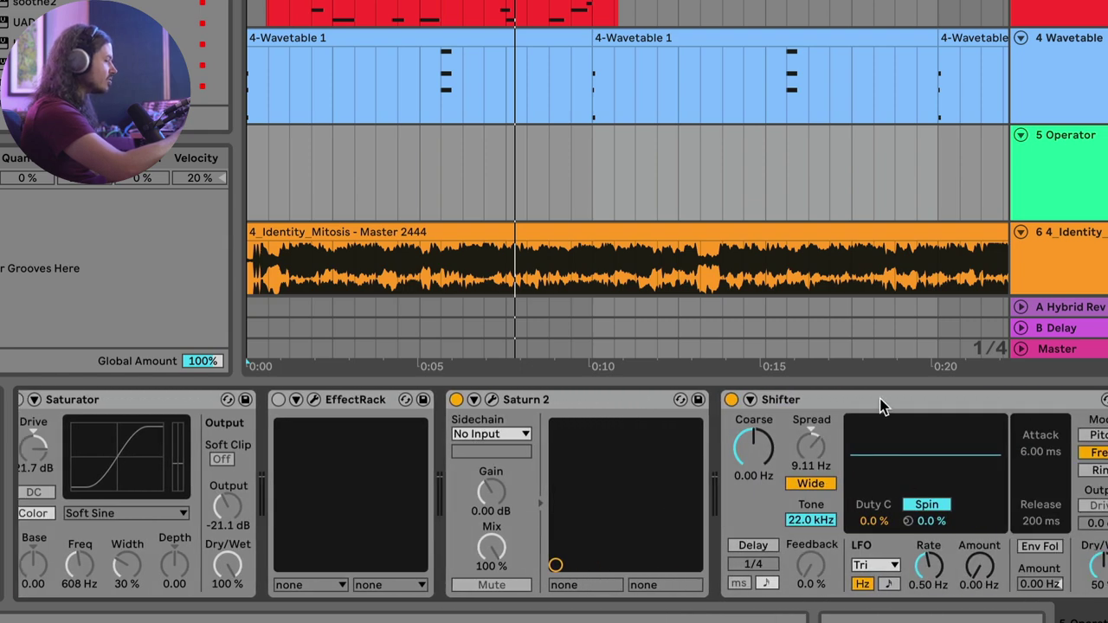
pyautogui.hscroll(15, 879, 400)
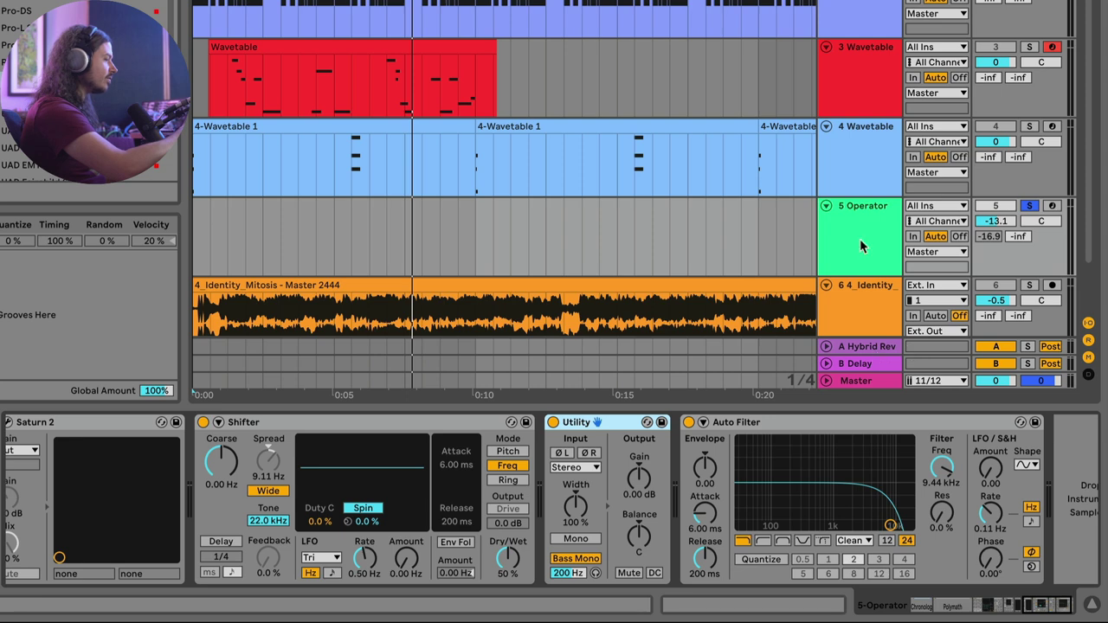
pyautogui.hscroll(-20, 806, 445)
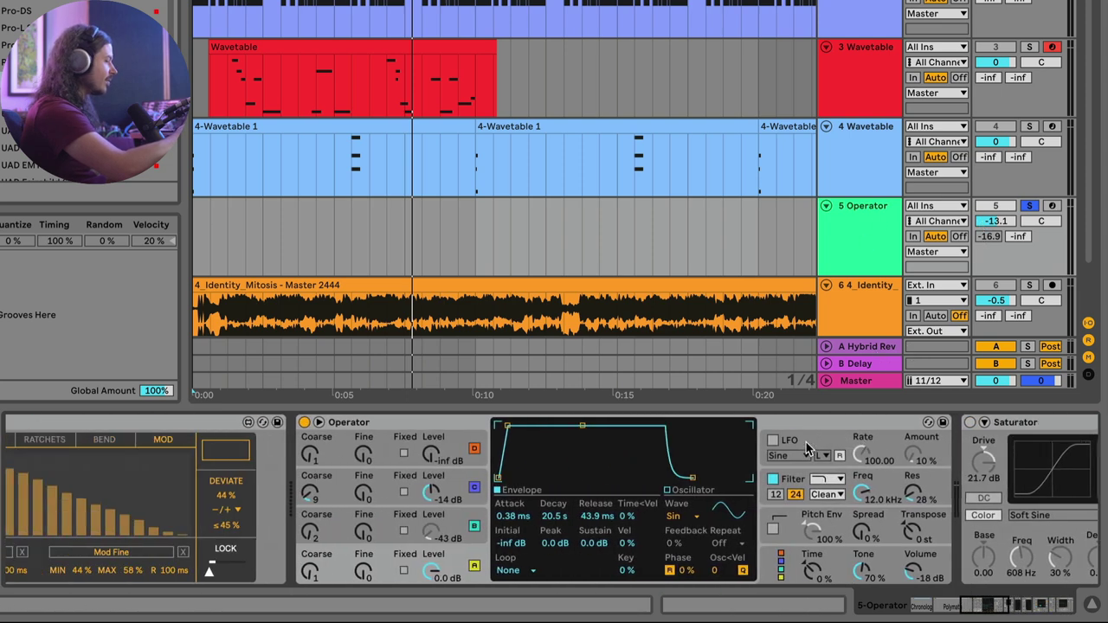
pyautogui.scroll(-1, 203, 223)
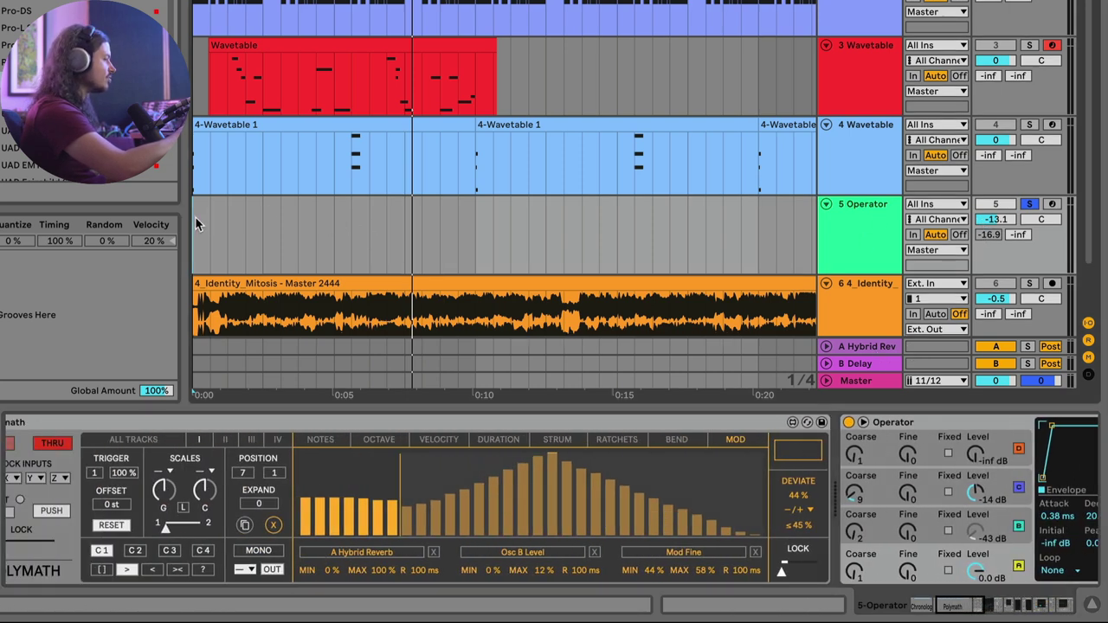
# - Audition the soloed Operator track while varying Polymath's modulation lock amount between its two extremes
pyautogui.press('space')
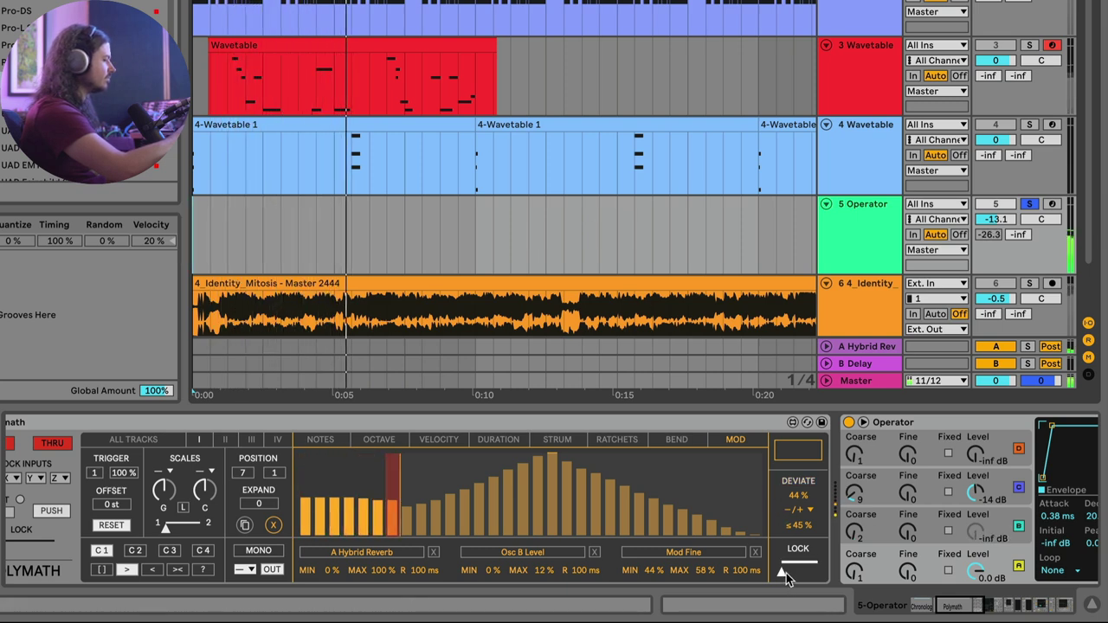
pyautogui.moveTo(786, 573); pyautogui.dragTo(759, 502)
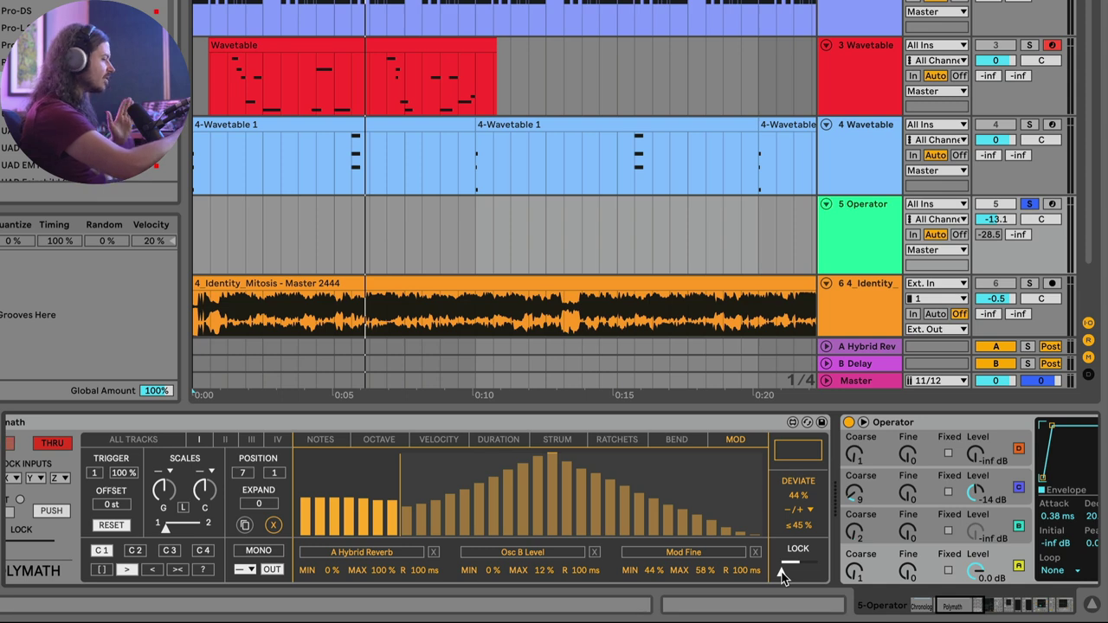
pyautogui.press('space')
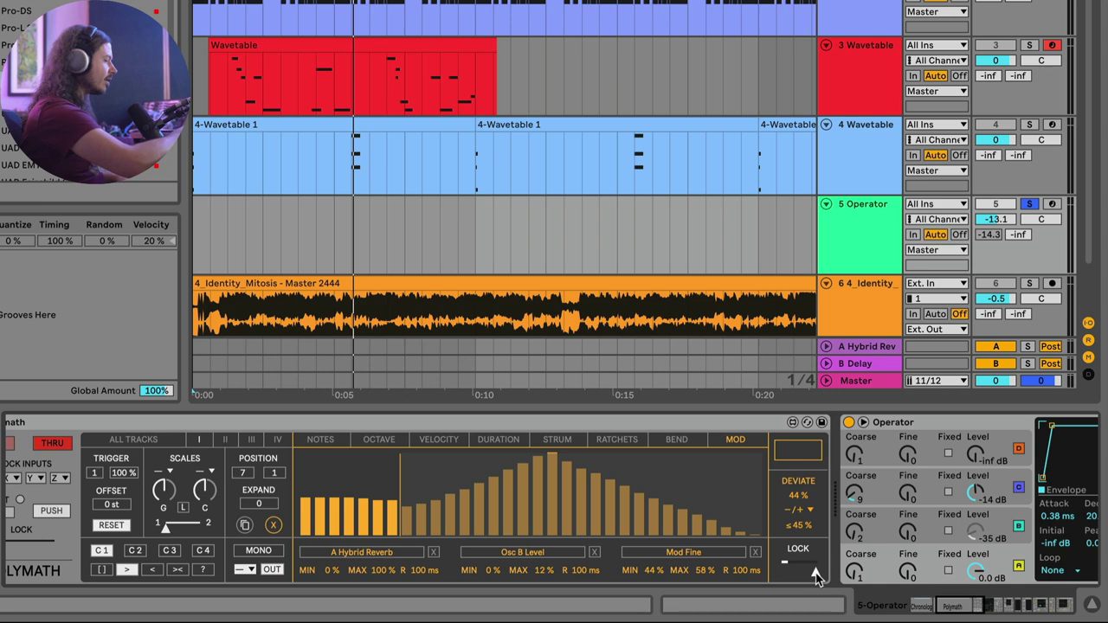
pyautogui.click(813, 572)
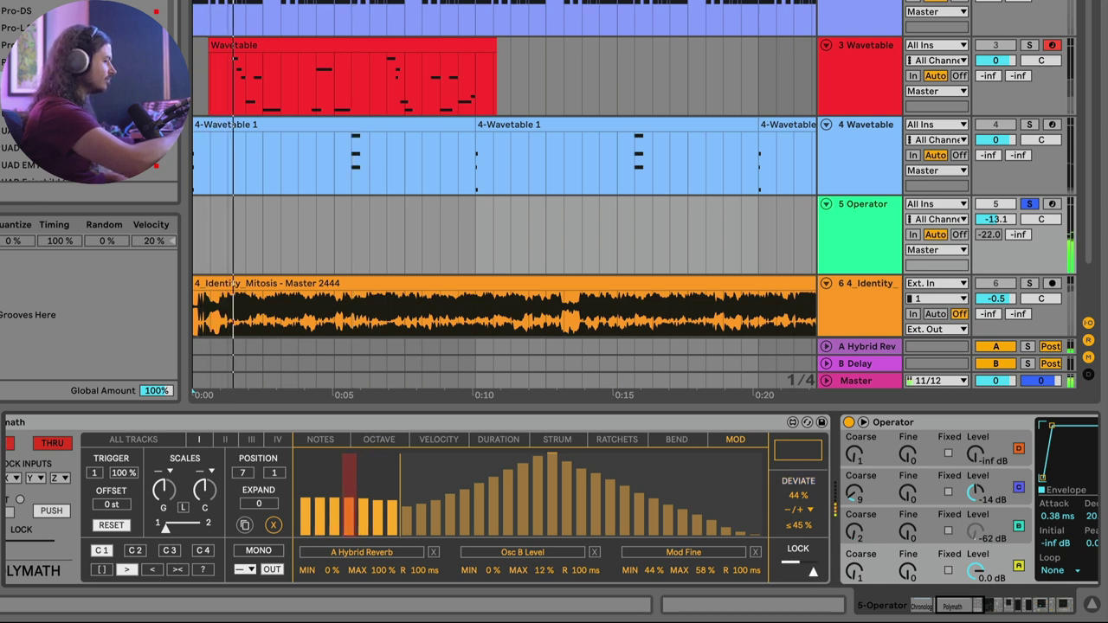
pyautogui.click(806, 572)
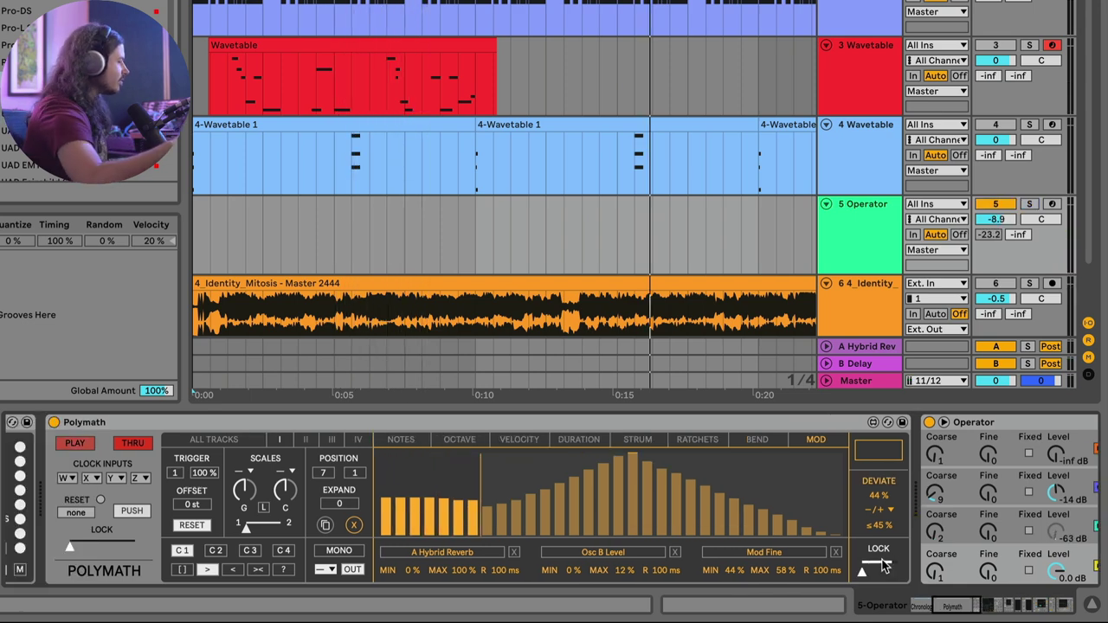
# - Set the Operator track's volume to -9.1 dB with the solo off and try Polymath's modulation lock within the full mix
pyautogui.moveTo(1001, 223); pyautogui.dragTo(1001, 227)
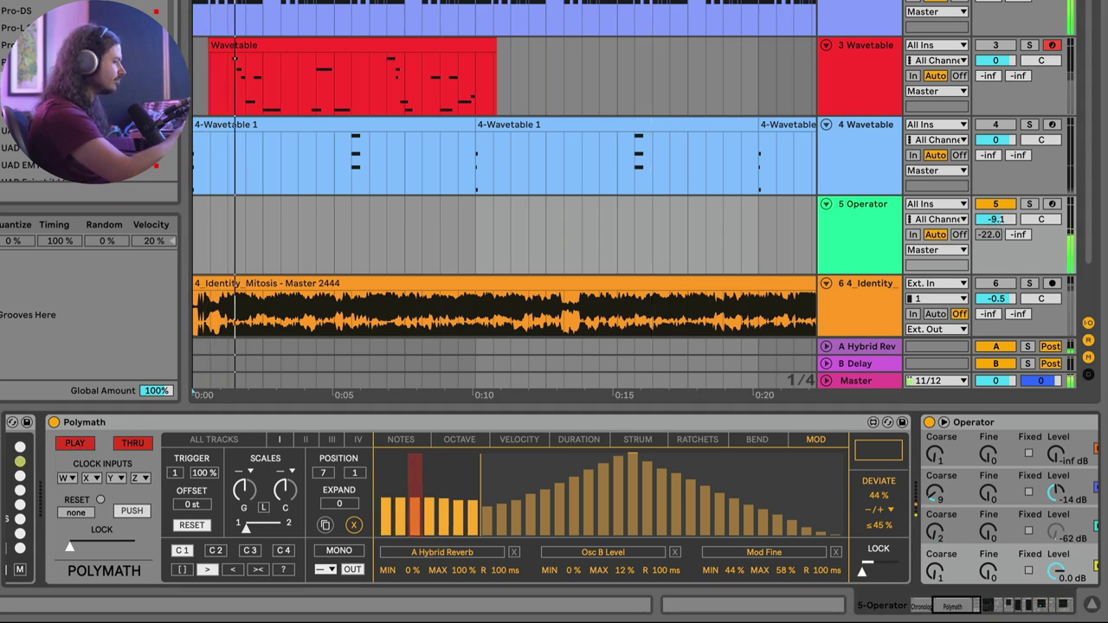
pyautogui.moveTo(861, 571); pyautogui.dragTo(864, 578)
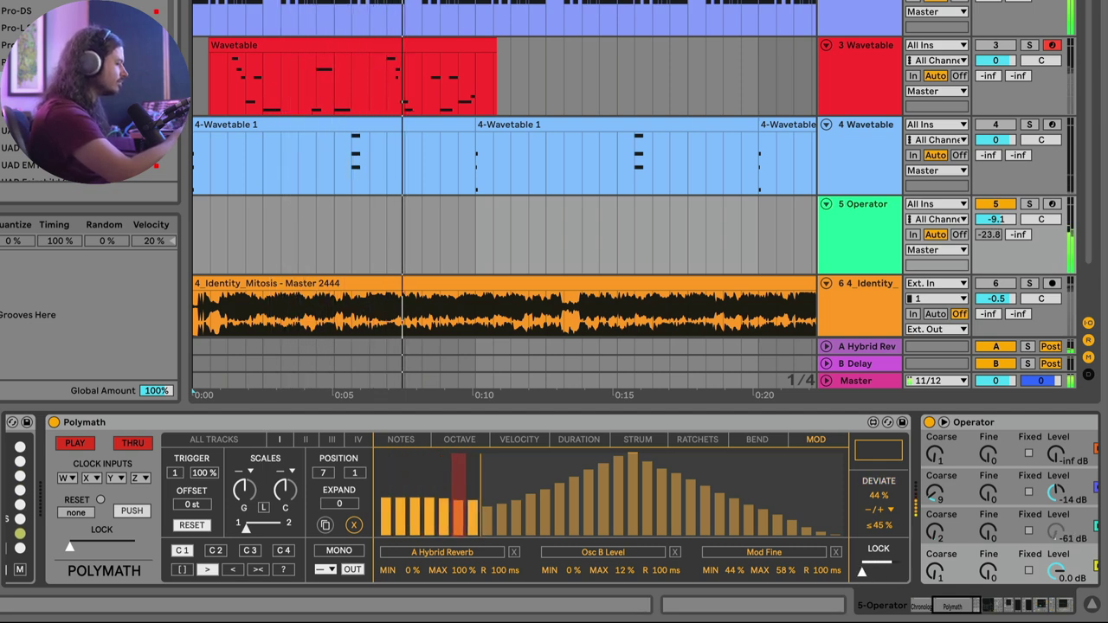
pyautogui.moveTo(898, 579)
pyautogui.mouseDown()
pyautogui.moveTo(898, 554)
pyautogui.moveTo(862, 577)
pyautogui.mouseUp()
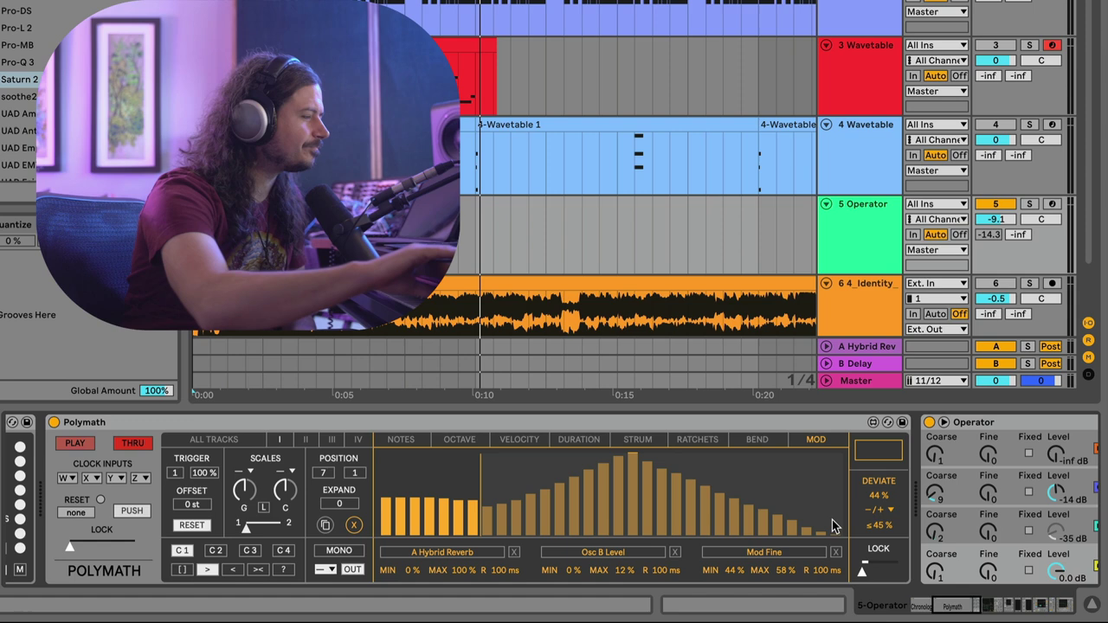
# - Solo the 4 Wavetable track and review its Delay, Echo, Saturator and soothe2 devices during playback
pyautogui.click(979, 141)
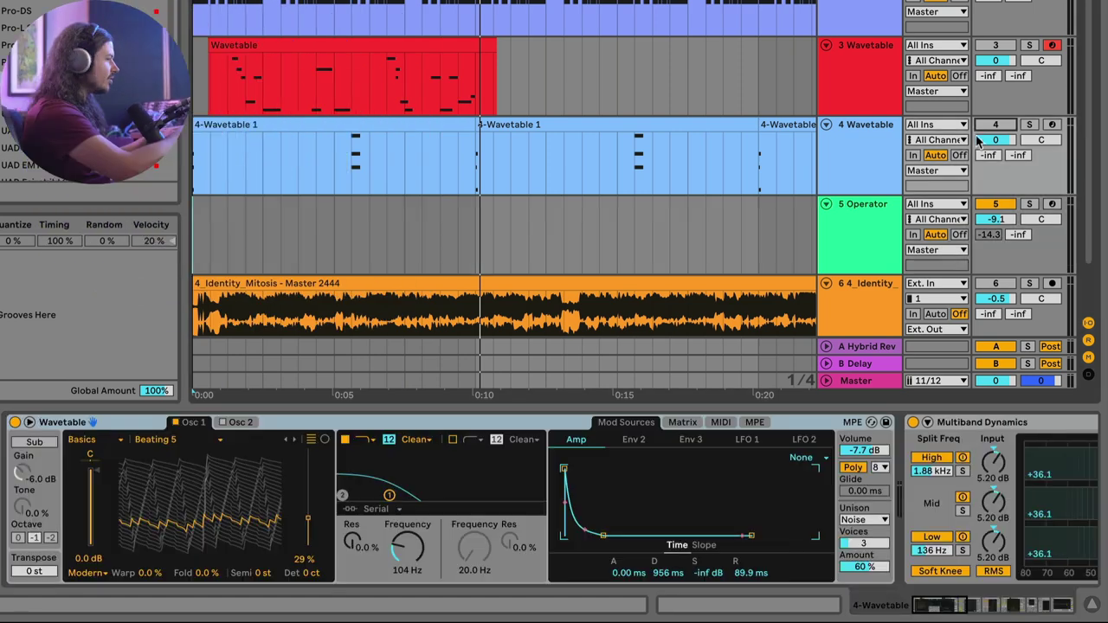
pyautogui.click(1028, 123)
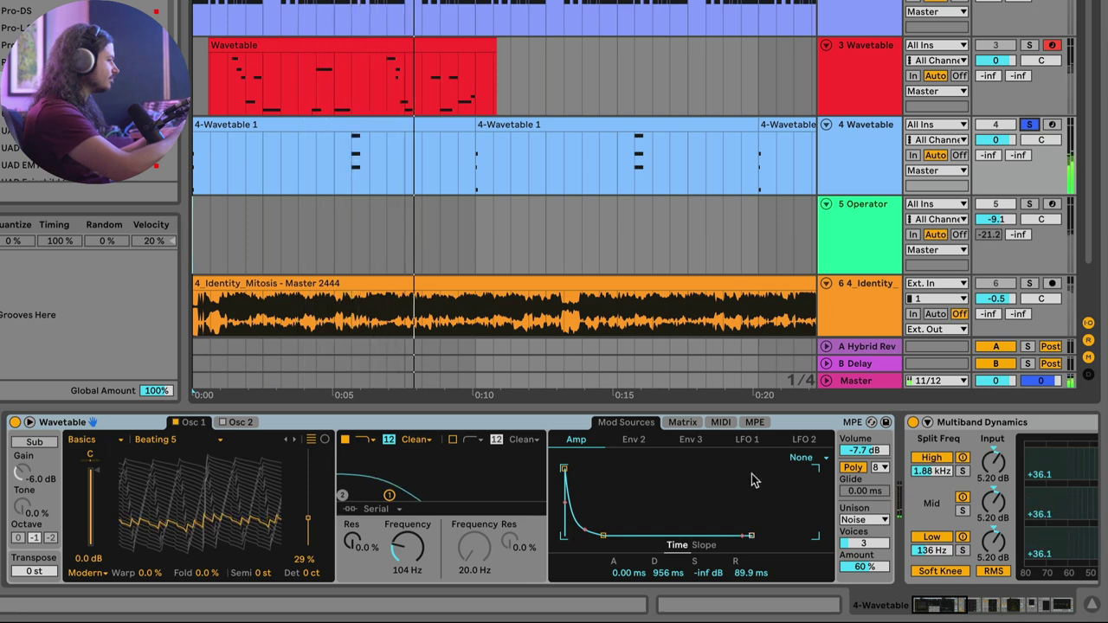
pyautogui.hscroll(10, 752, 480)
pyautogui.hscroll(10, 751, 481)
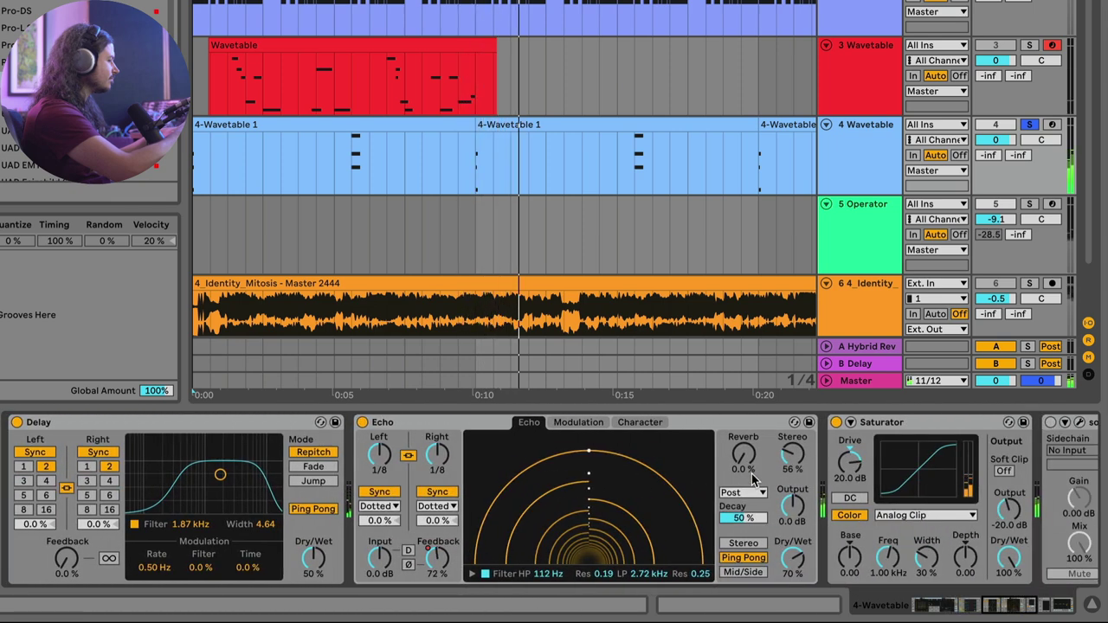
pyautogui.hscroll(5, 751, 481)
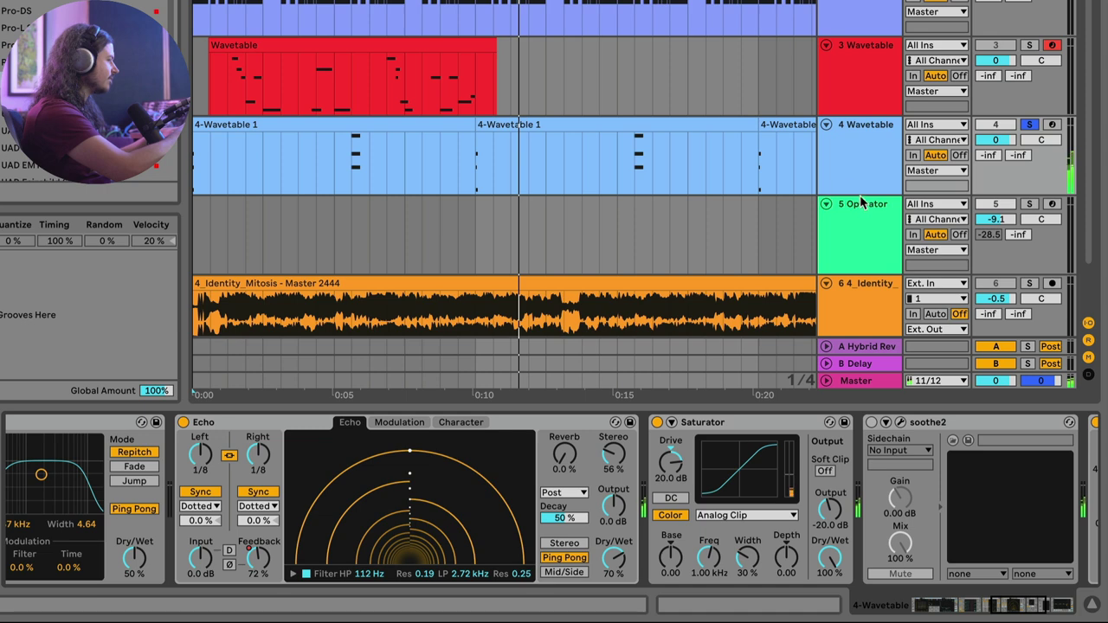
pyautogui.scroll(-1, 238, 93)
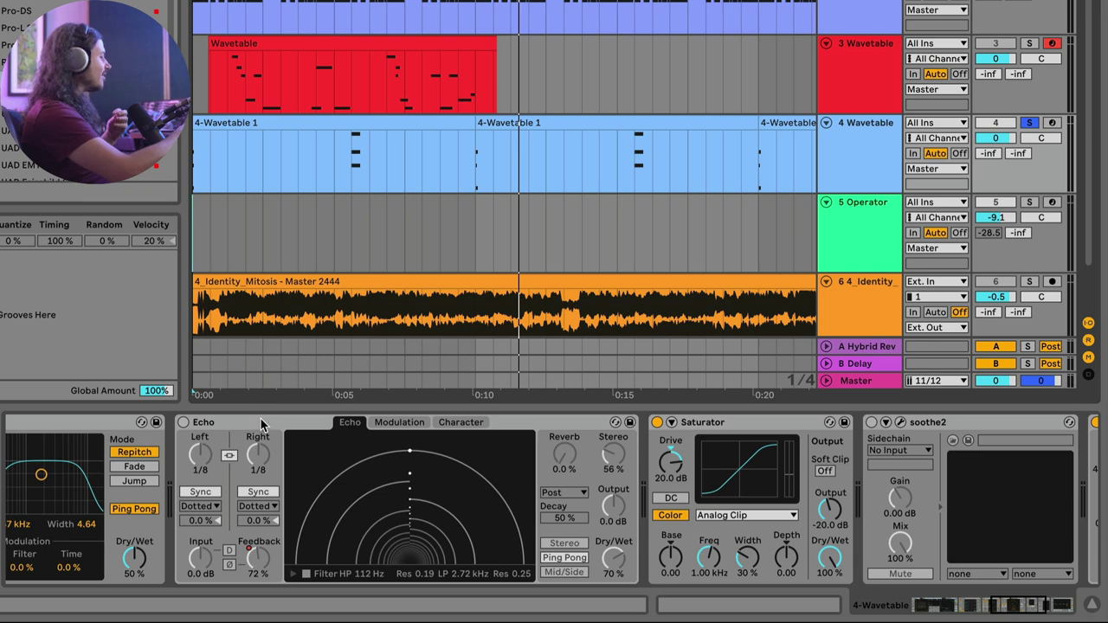
# - Turn Echo back on and play the soloed Wavetable track with soothe2 bypassed
pyautogui.click(184, 423)
pyautogui.press('space')
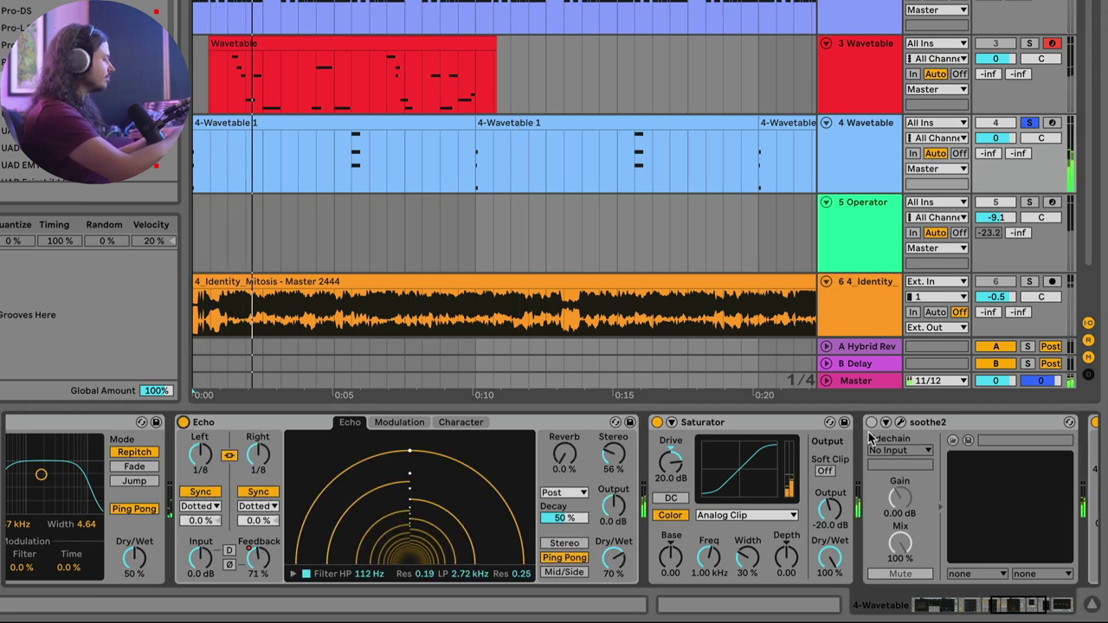
pyautogui.hscroll(3, 901, 420)
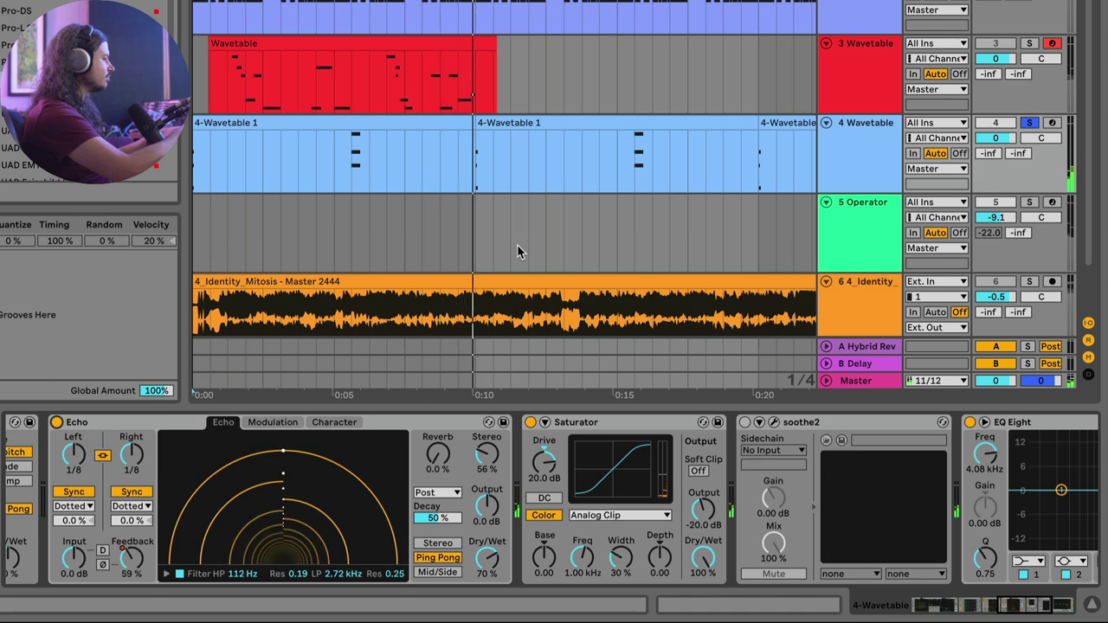
# - Switch soothe2 on and compare the Wavetable track with and without it by bypassing and re-enabling it during playback
pyautogui.click(745, 423)
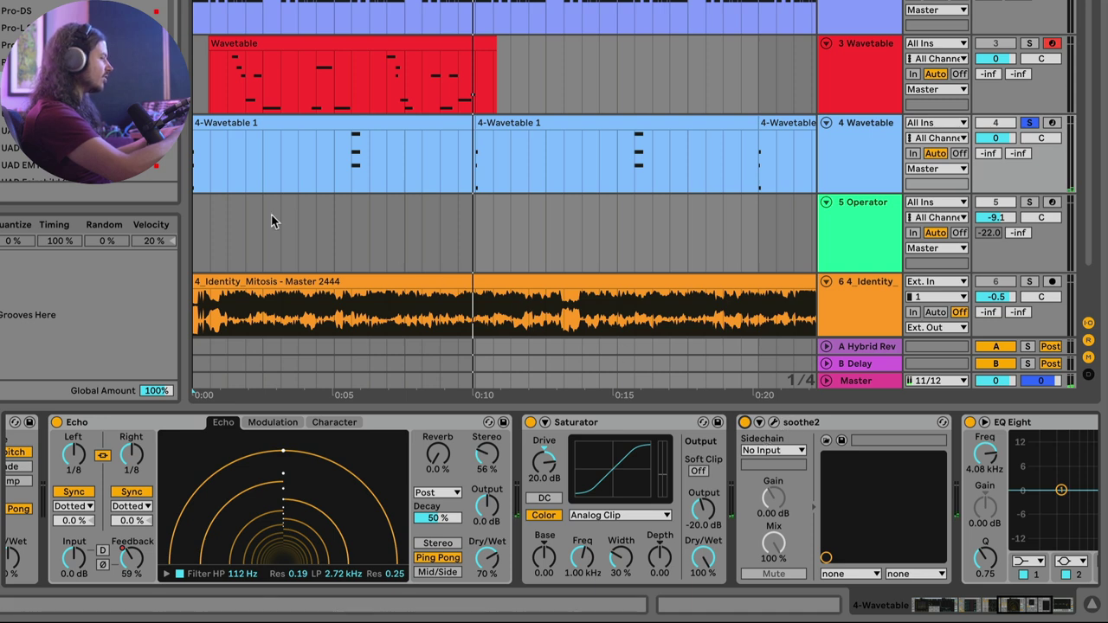
pyautogui.press('space')
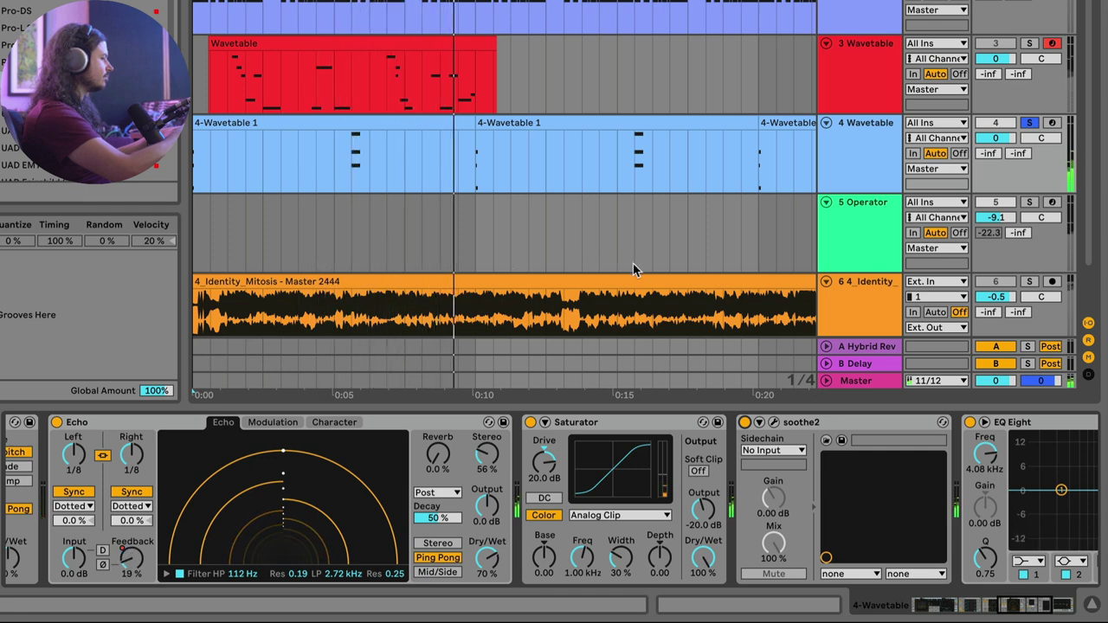
pyautogui.click(745, 422)
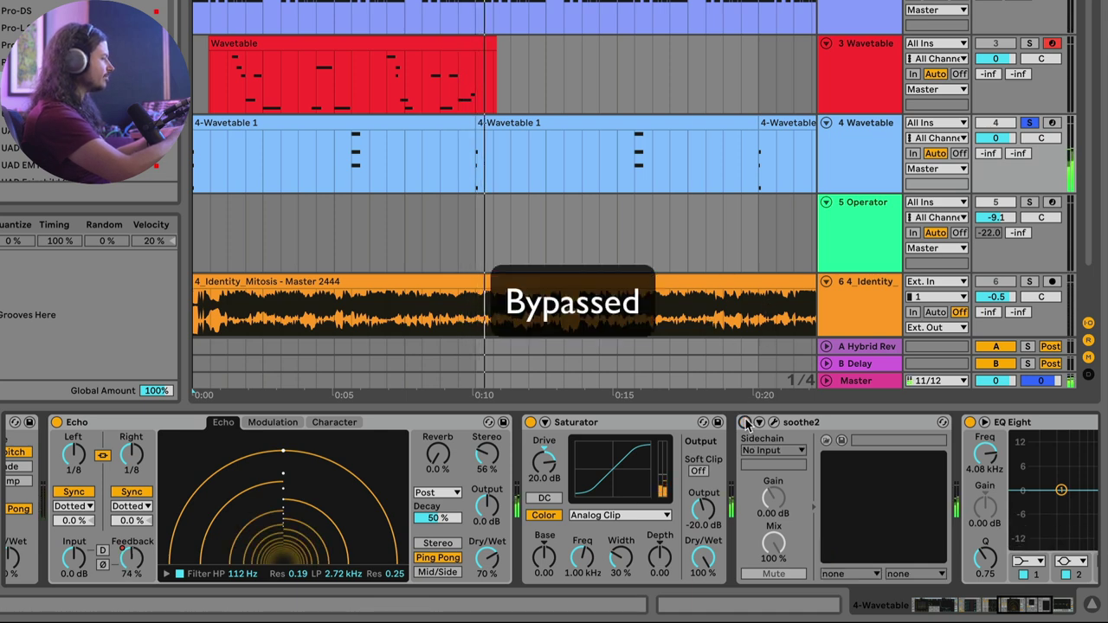
pyautogui.click(745, 423)
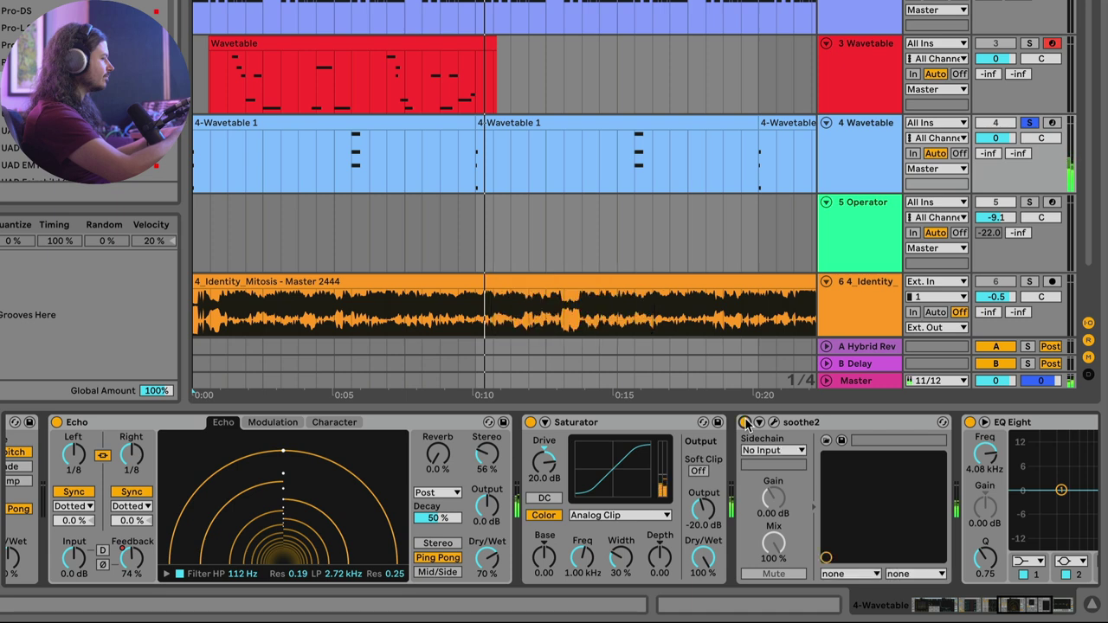
# - Bypass and re-enable soothe2 once more, then restart listening from just before the second clip on the 4 Wavetable track
pyautogui.click(744, 421)
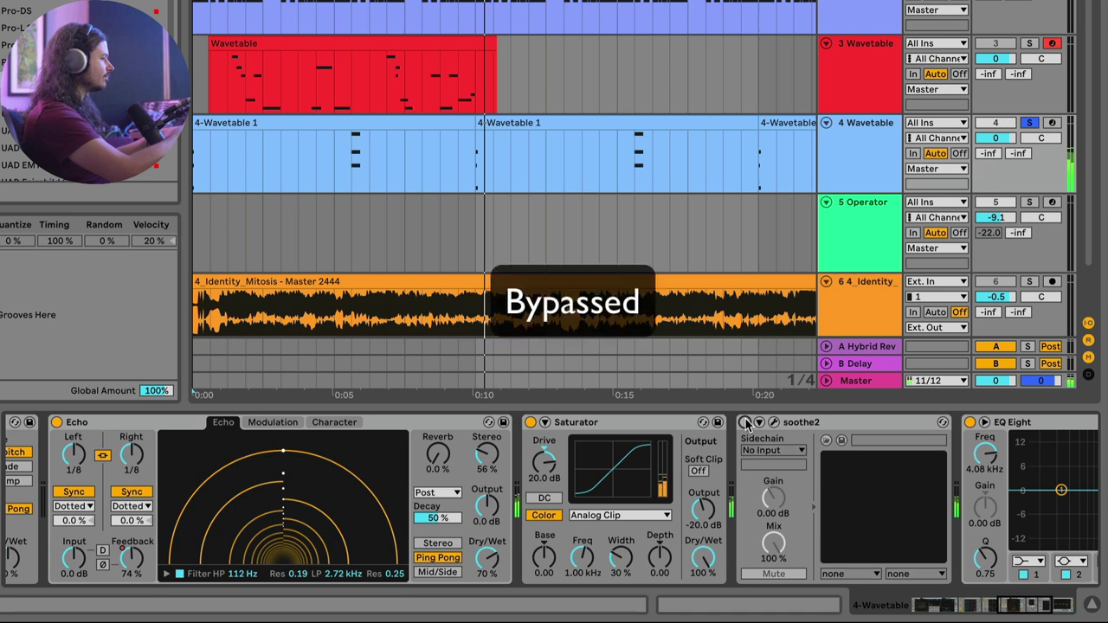
pyautogui.click(744, 422)
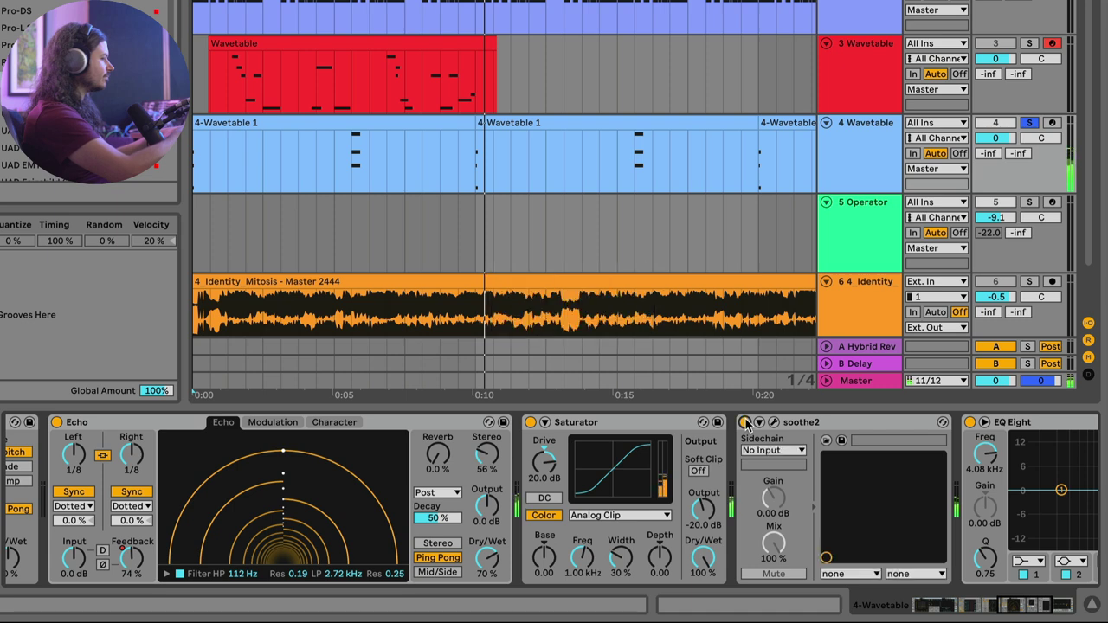
pyautogui.click(465, 180)
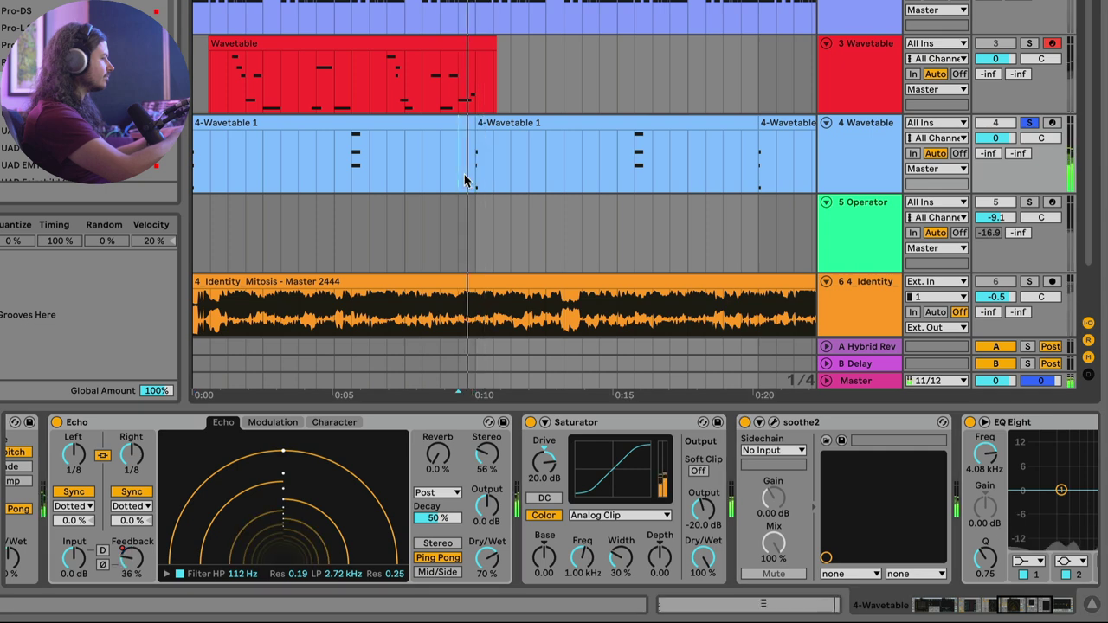
# - Open soothe2's plug-in window and play the soloed Wavetable track with the device off and on to examine its reduction display
pyautogui.click(774, 422)
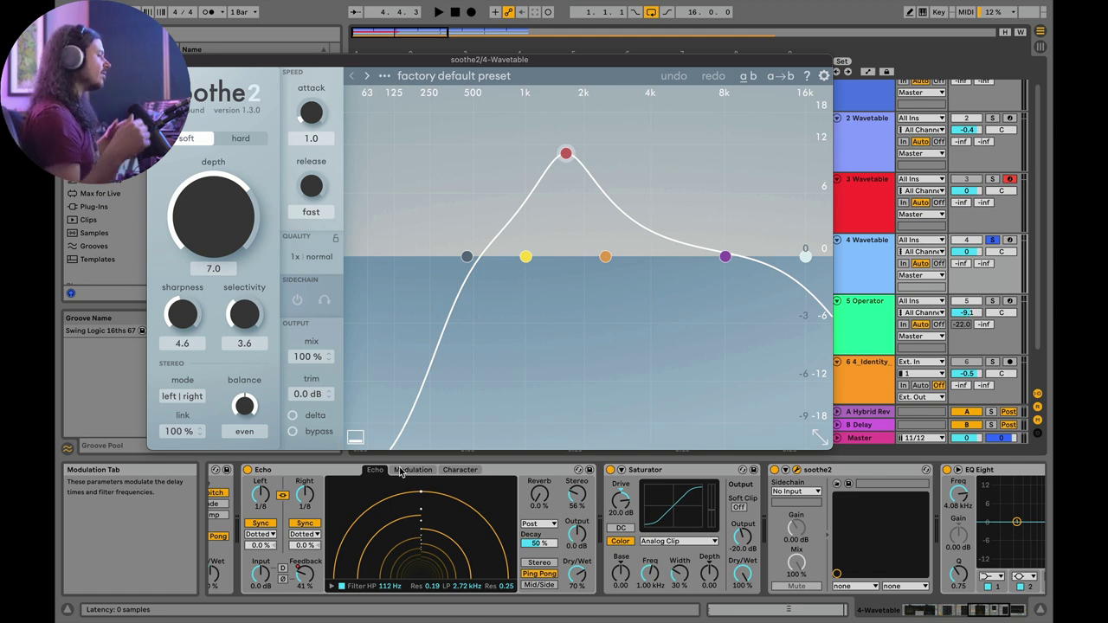
pyautogui.click(773, 470)
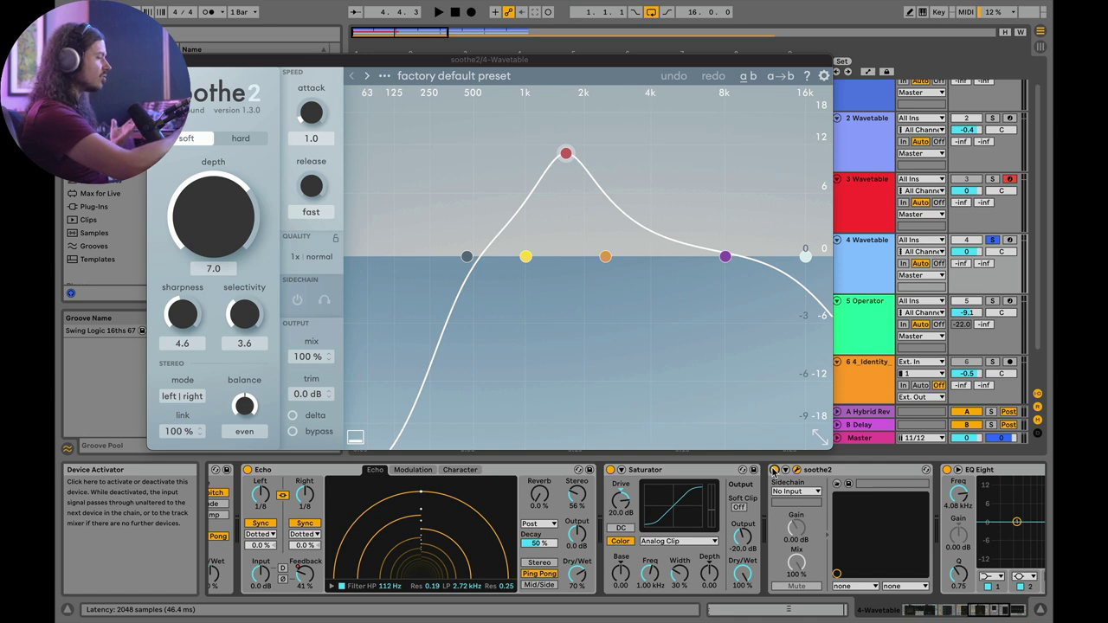
pyautogui.press('space')
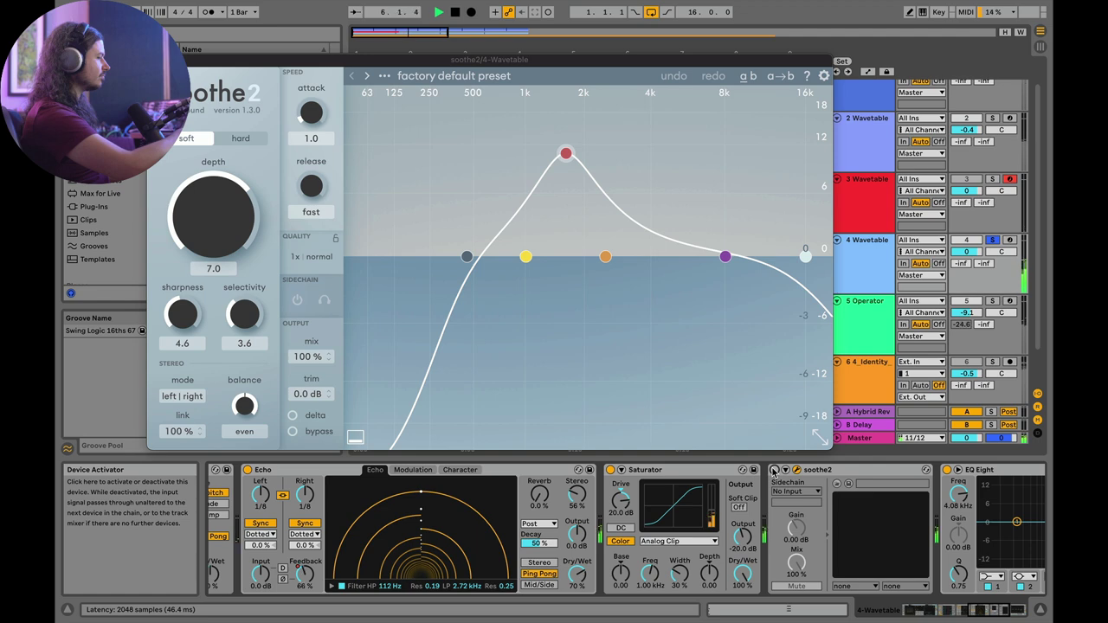
pyautogui.click(774, 470)
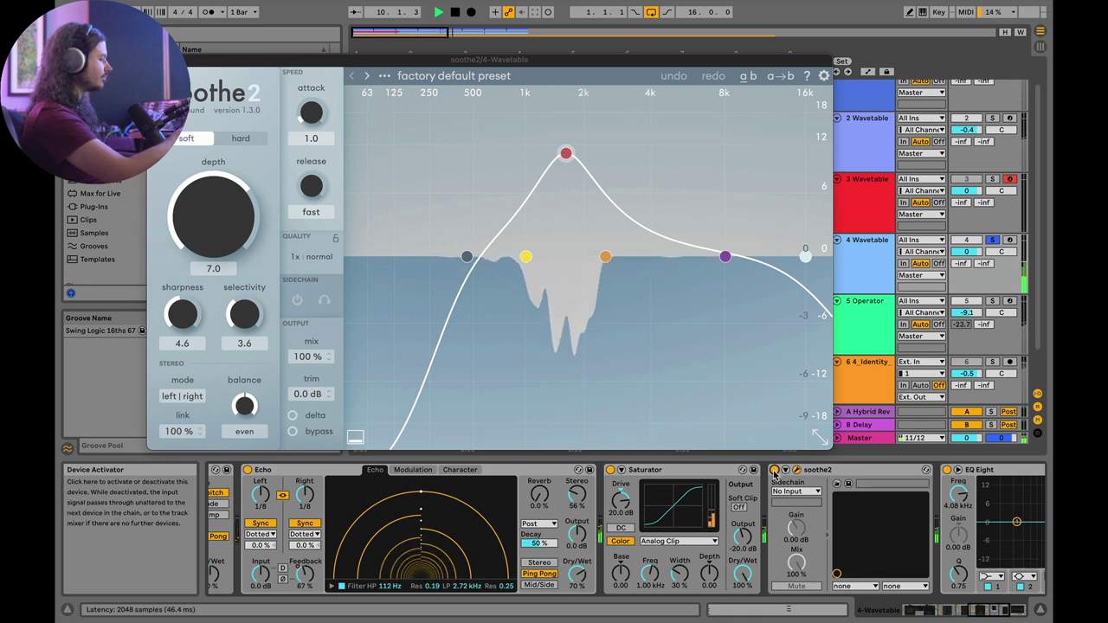
# - Turn Echo off, try soothe2's band 3 flattened to about -0.1 dB at 1.4 kHz, and play the track
pyautogui.click(248, 470)
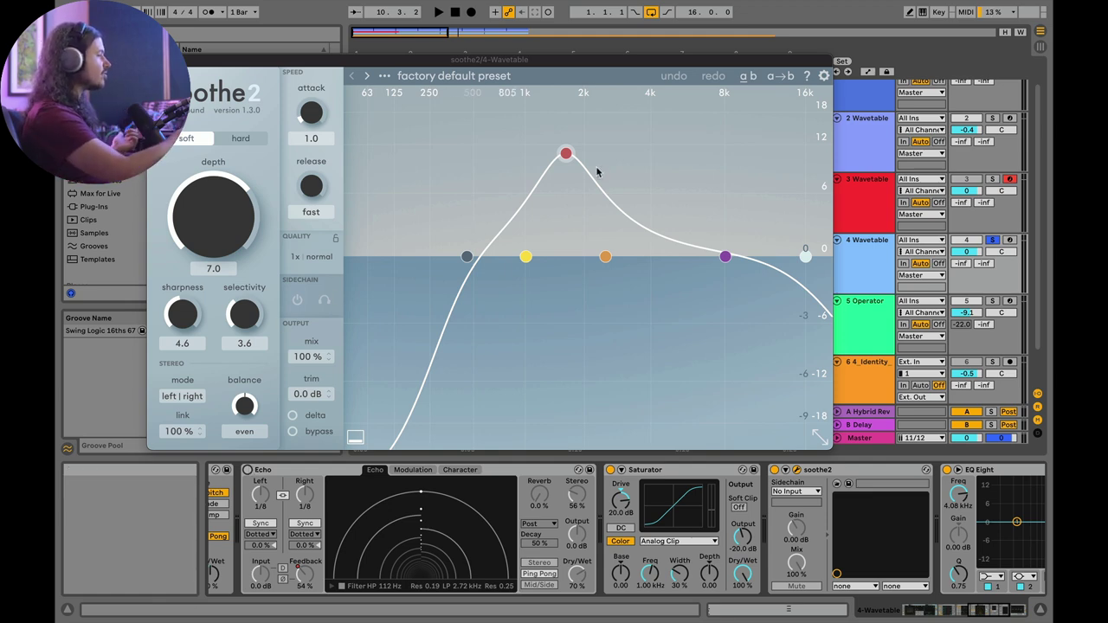
pyautogui.click(566, 154)
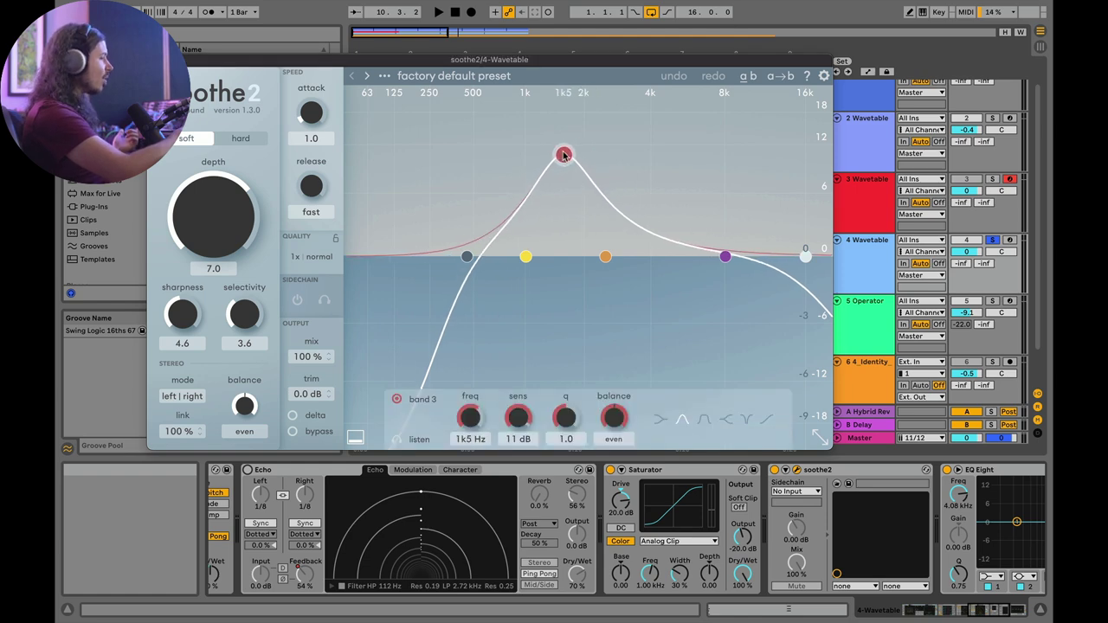
pyautogui.moveTo(564, 154); pyautogui.dragTo(556, 256)
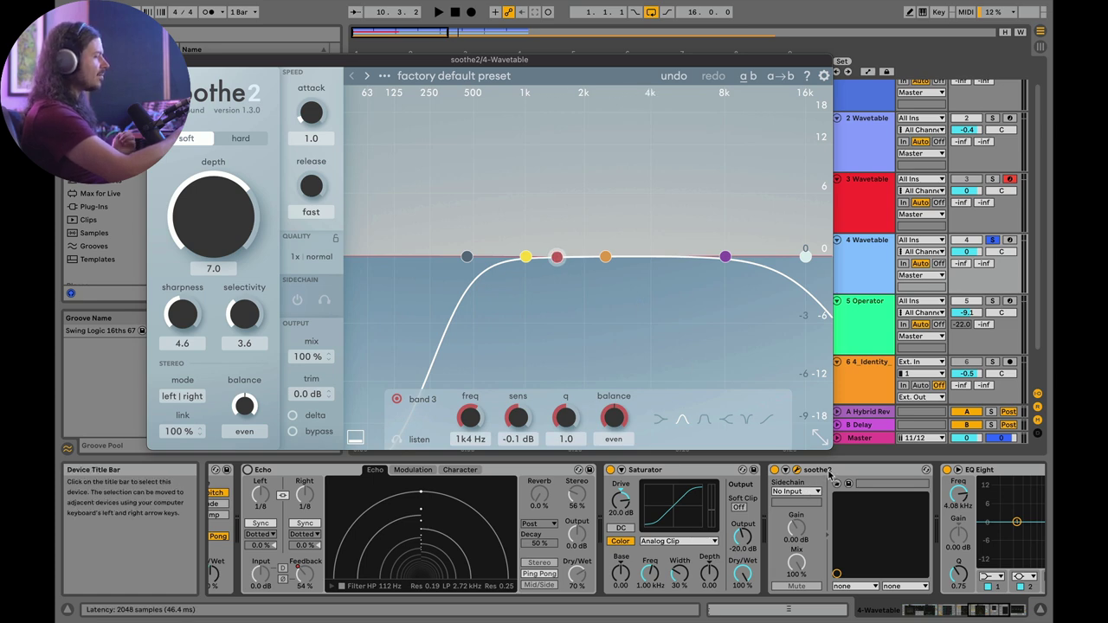
pyautogui.press('space')
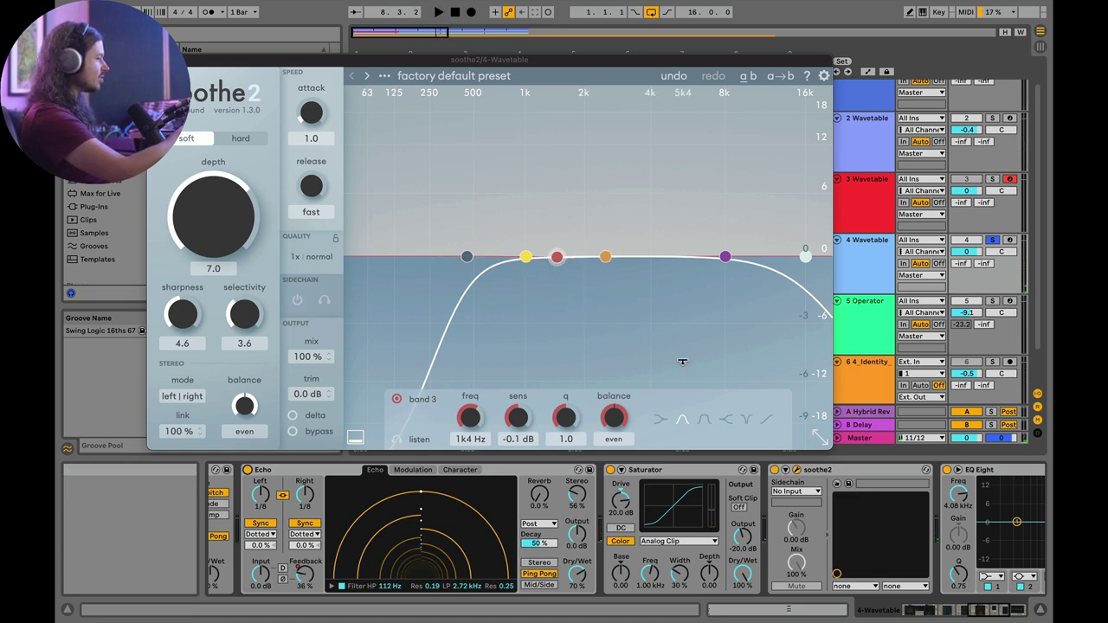
# - Raise soothe2's band 3 to 12 dB sensitivity at about 1.7 kHz while checking it during playback
pyautogui.moveTo(558, 257); pyautogui.dragTo(575, 166)
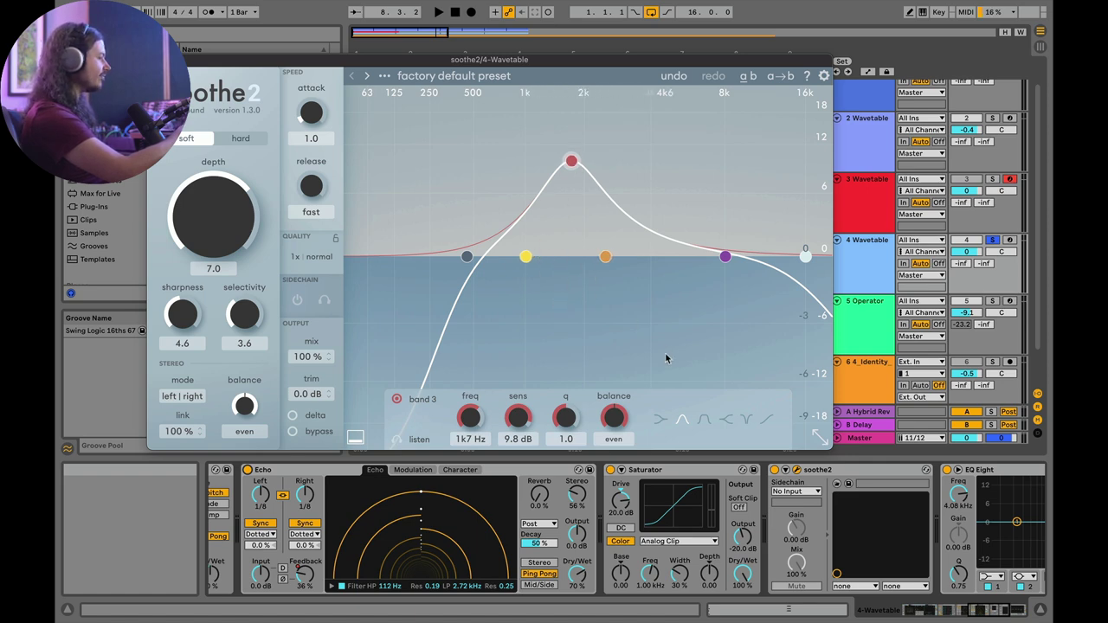
pyautogui.press('space')
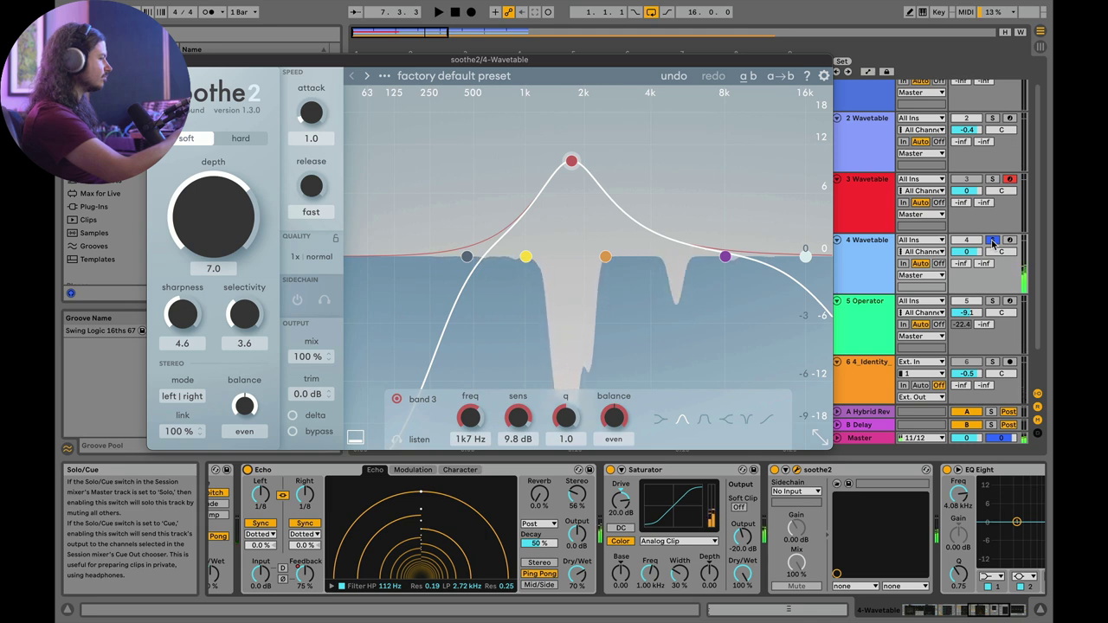
pyautogui.moveTo(575, 165); pyautogui.dragTo(575, 152)
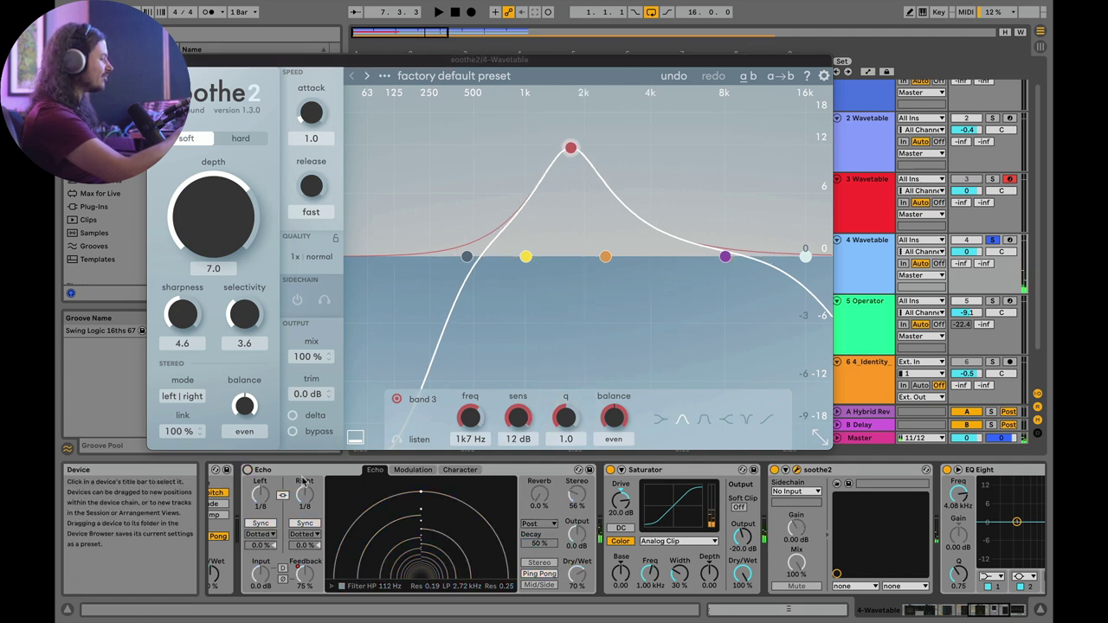
pyautogui.scroll(-1, 714, 368)
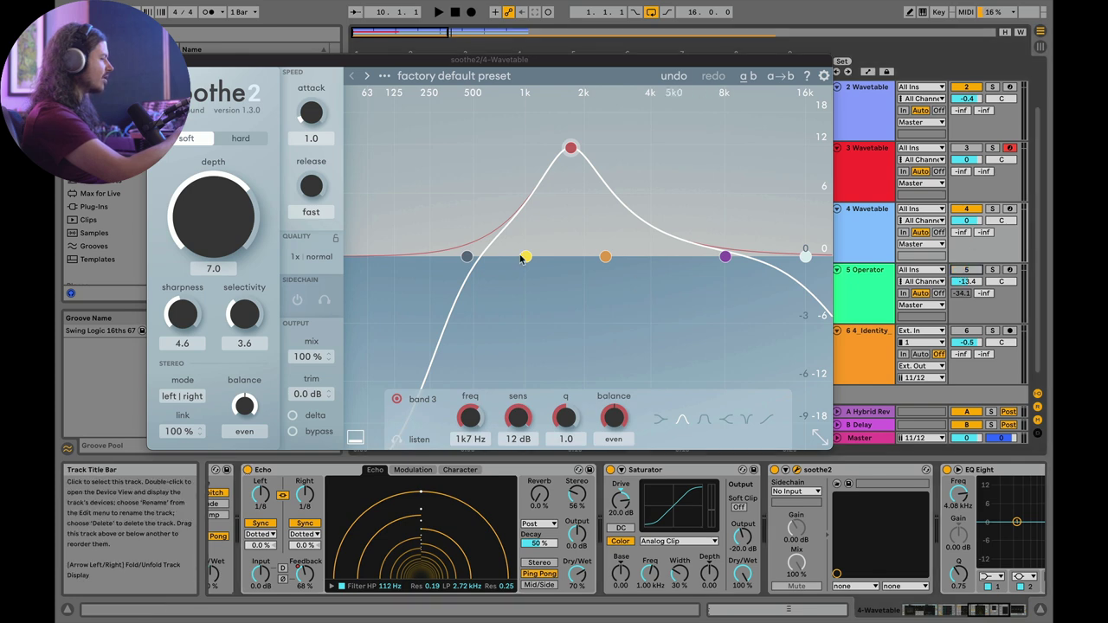
pyautogui.press('space')
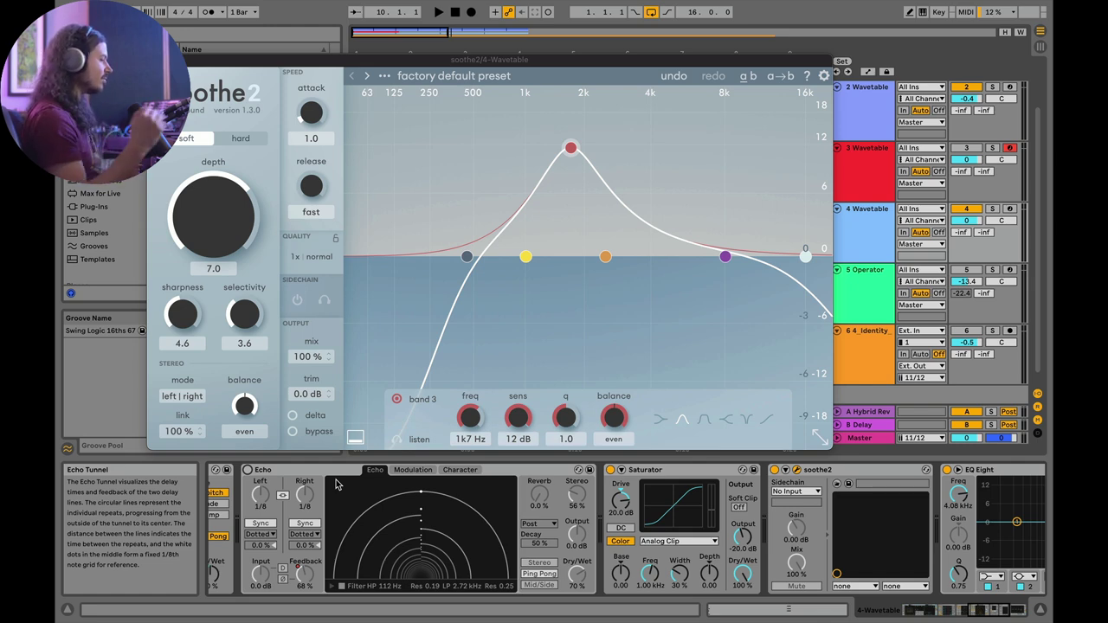
# - Review soothe2's oversampling and resolution options, then enable delta and play the 4 Wavetable track soloed to hear the removed signal
pyautogui.click(301, 258)
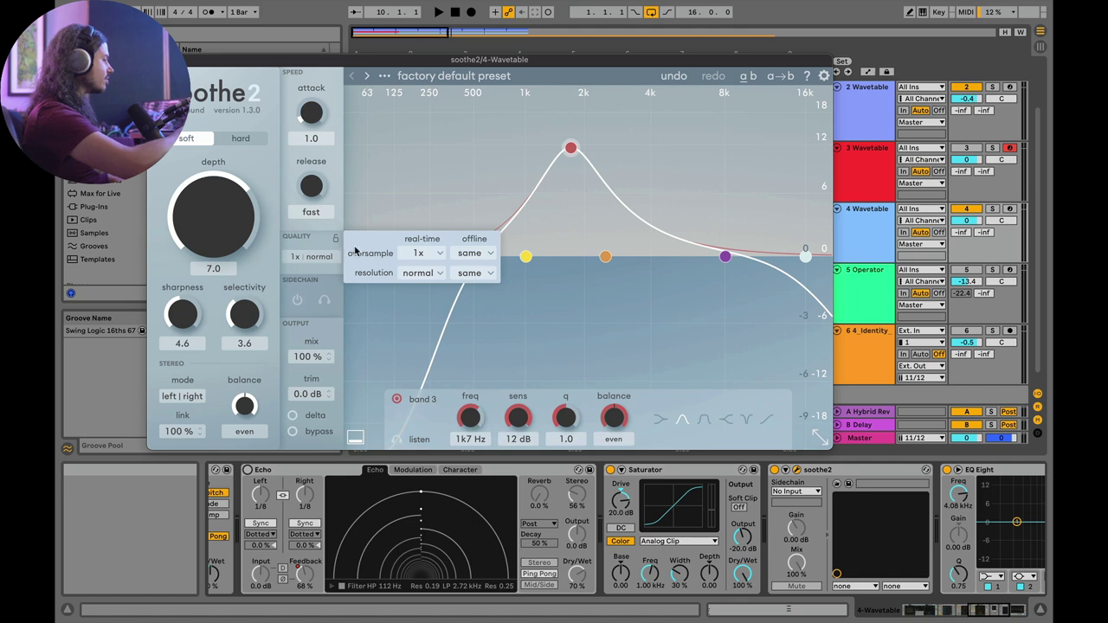
pyautogui.moveTo(424, 258)
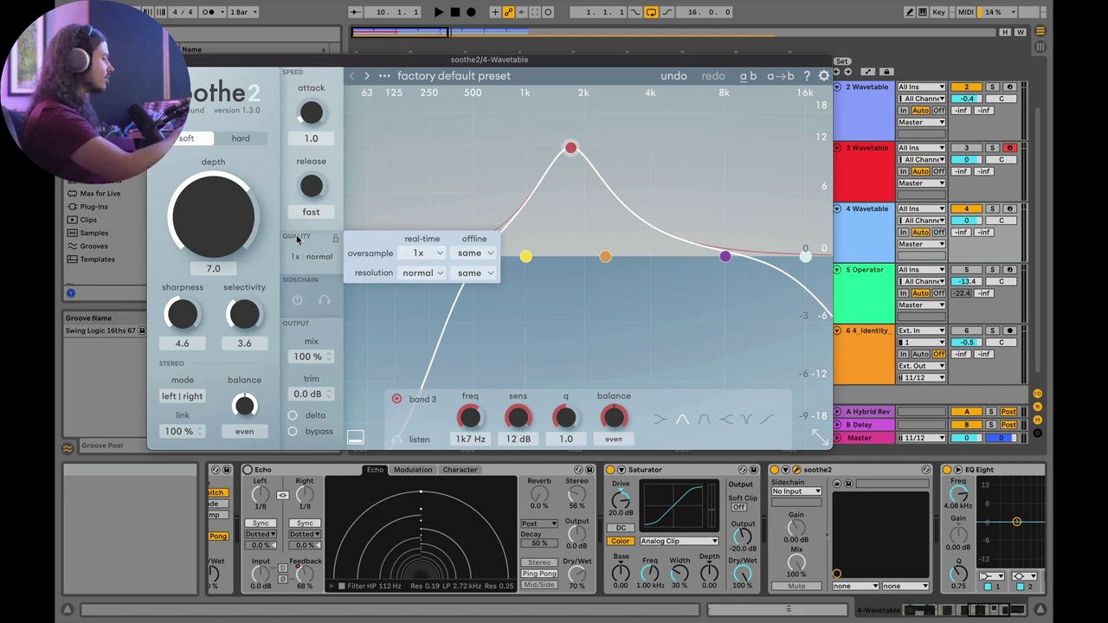
pyautogui.click(293, 417)
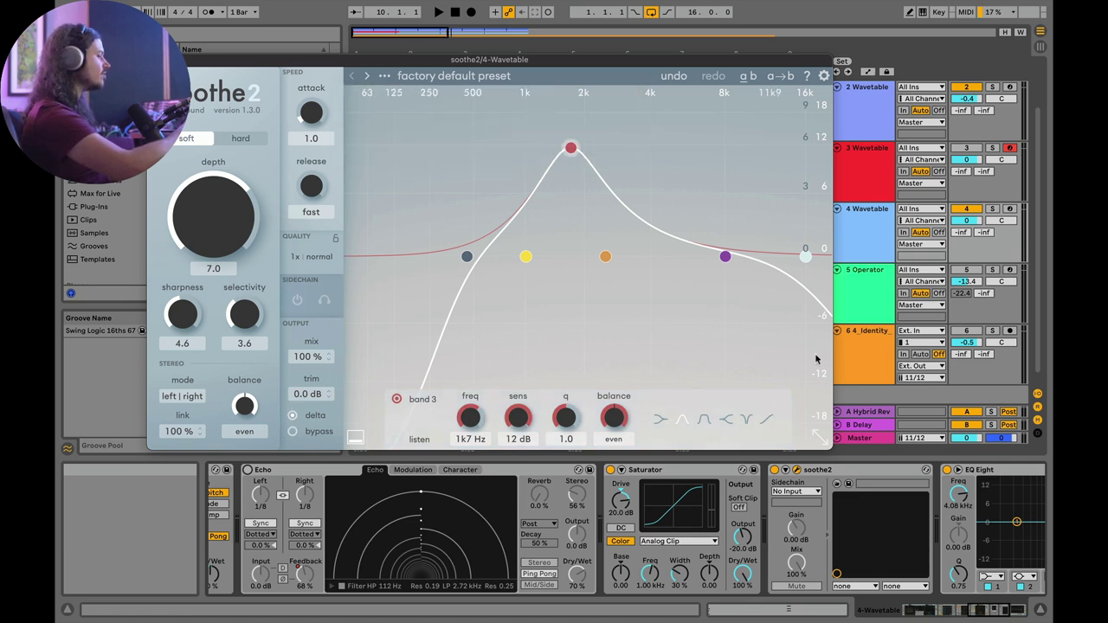
pyautogui.click(994, 209)
pyautogui.press('space')
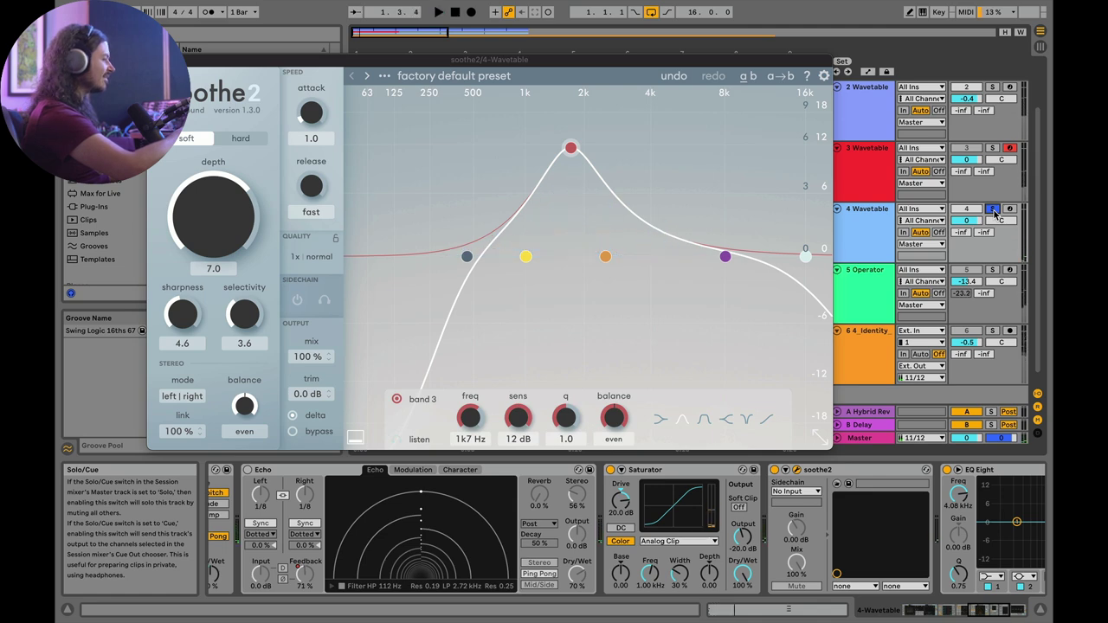
# - Try soothe2's hard mode and return to soft mode
pyautogui.click(199, 145)
pyautogui.click(241, 139)
pyautogui.click(183, 139)
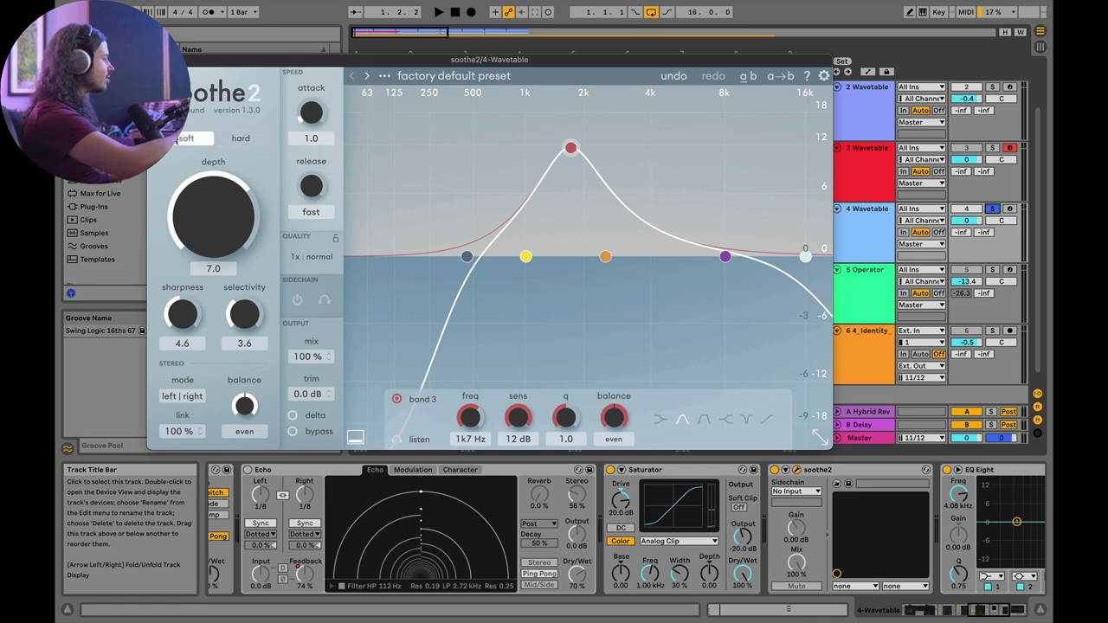